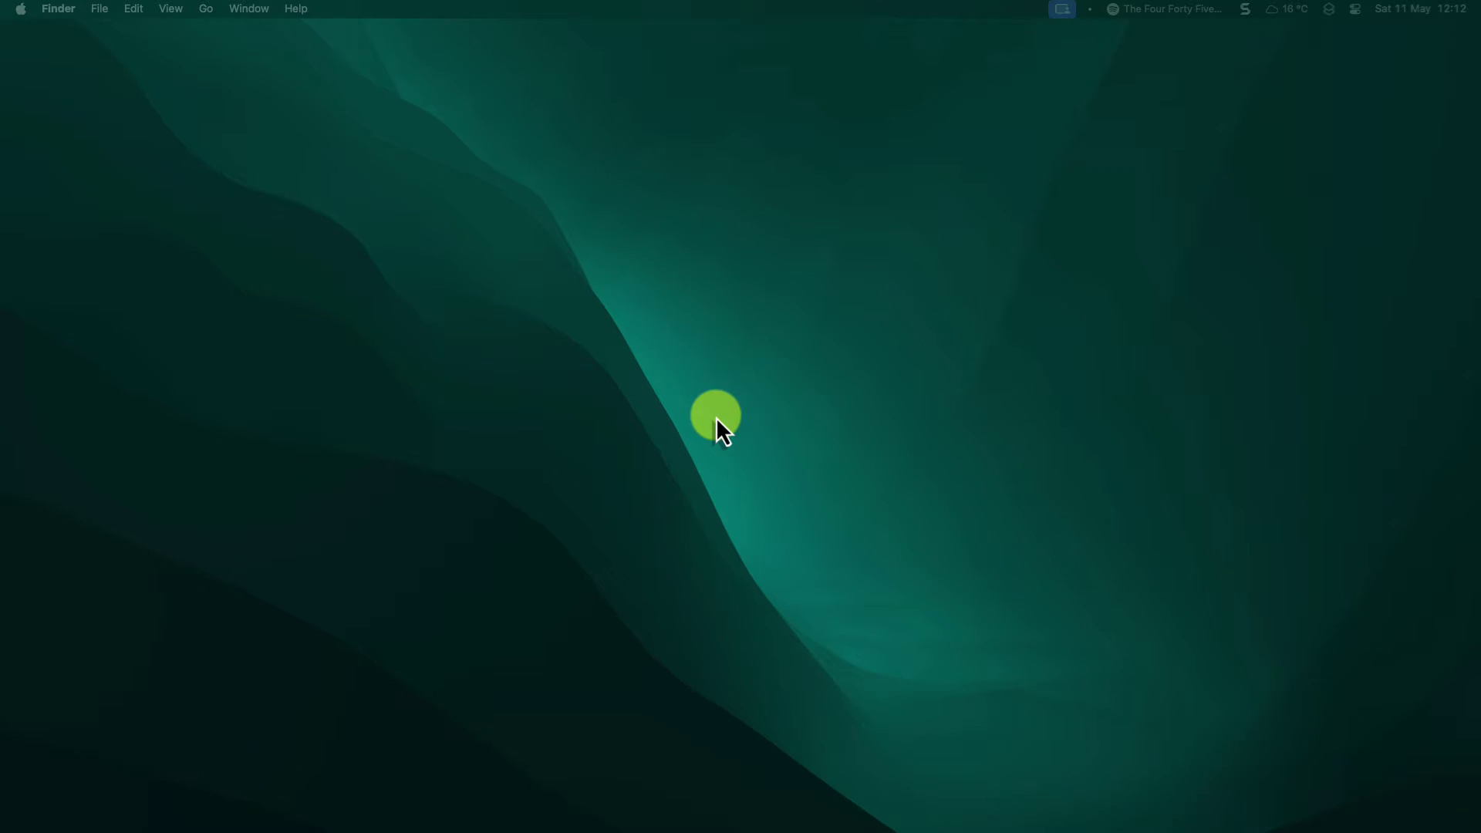
- Bring up the Arc window showing the 2023 Sales Dashboard spreadsheet
{"action": "key", "text": "ctrl+Right"}
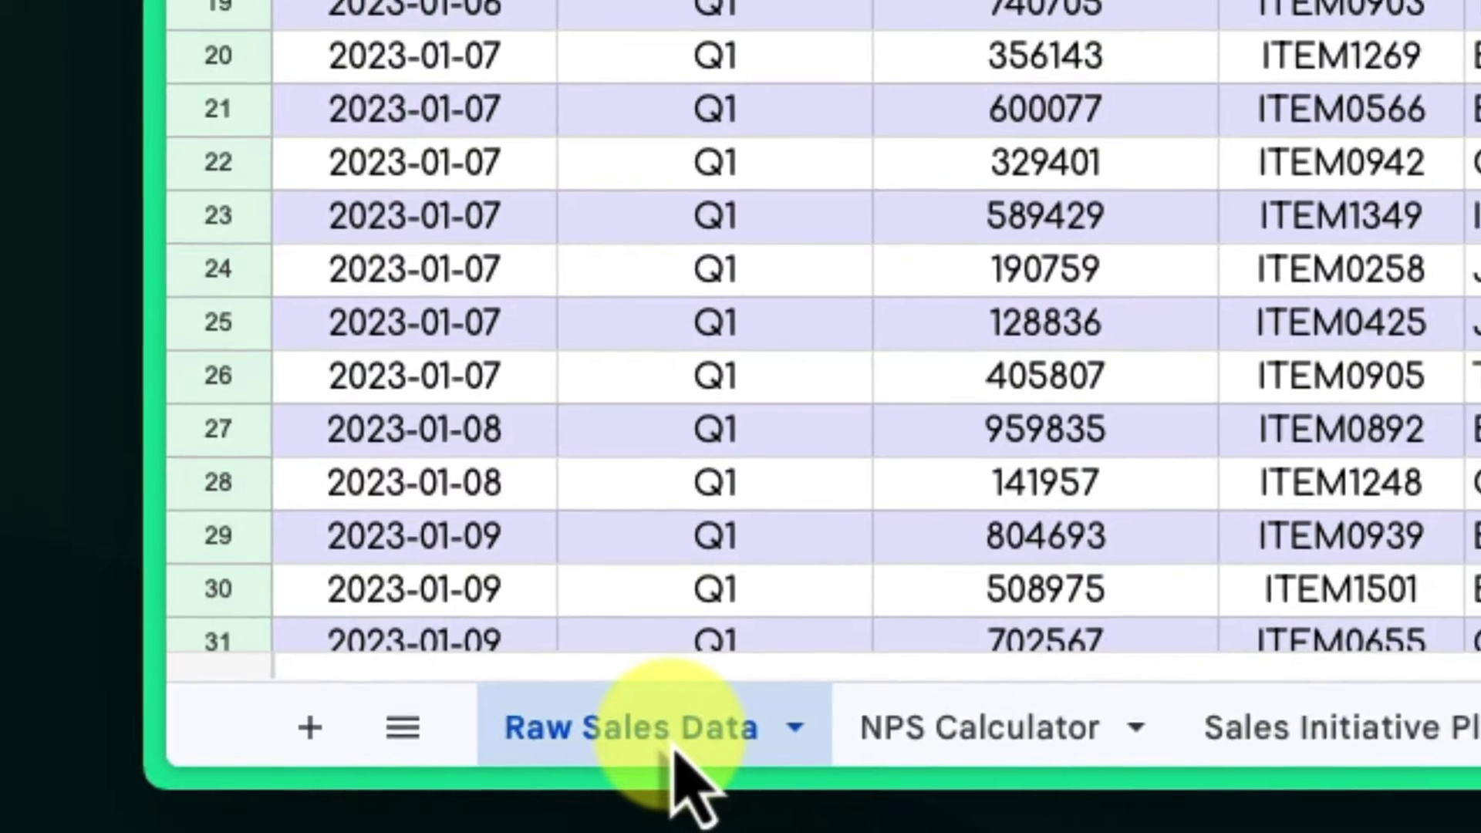
- Colour the Raw Sales Data tab dark green
{"action": "left_click", "coordinate": [683, 748]}
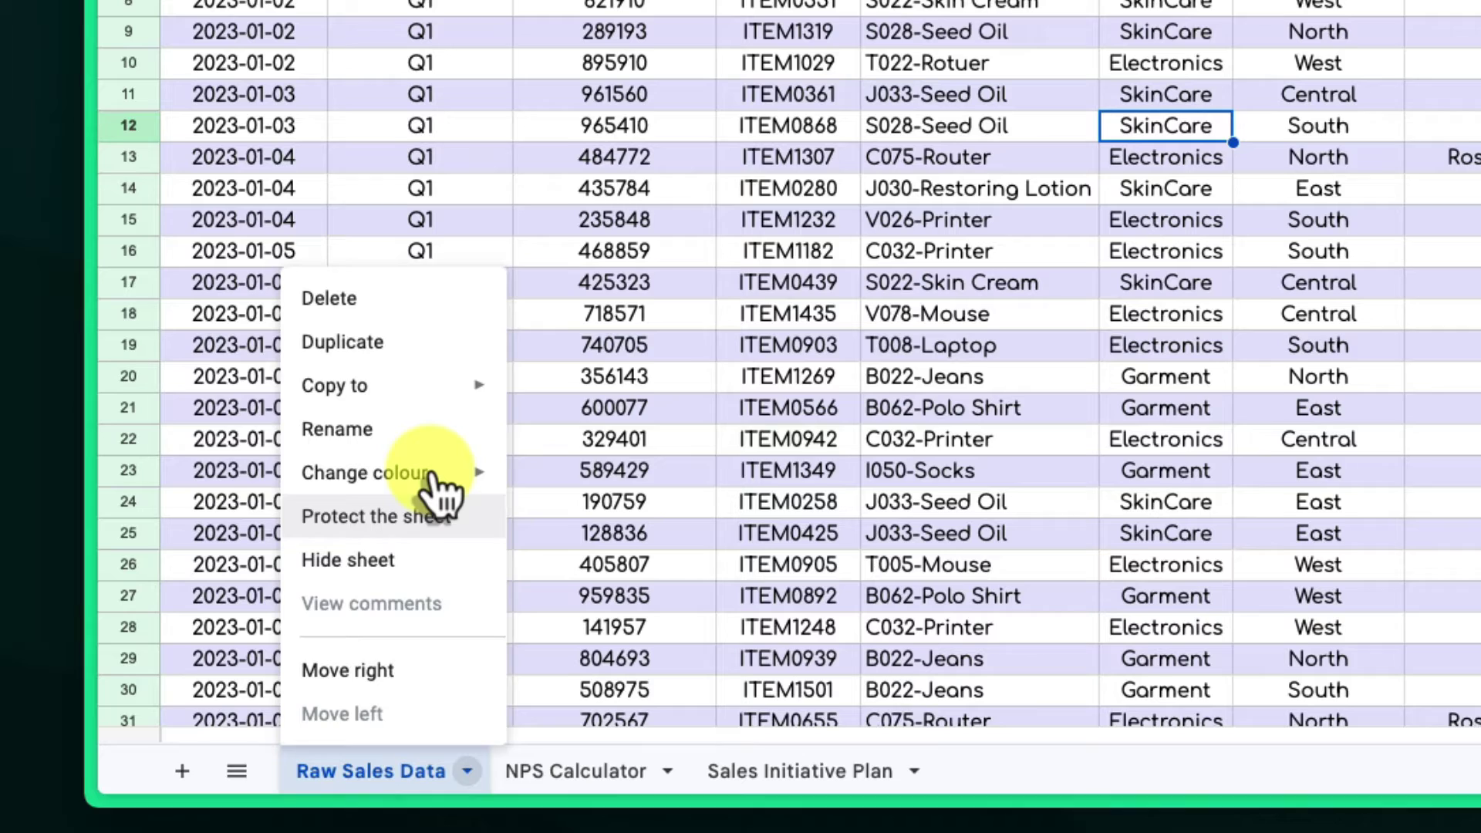
{"action": "mouse_move", "coordinate": [548, 361]}
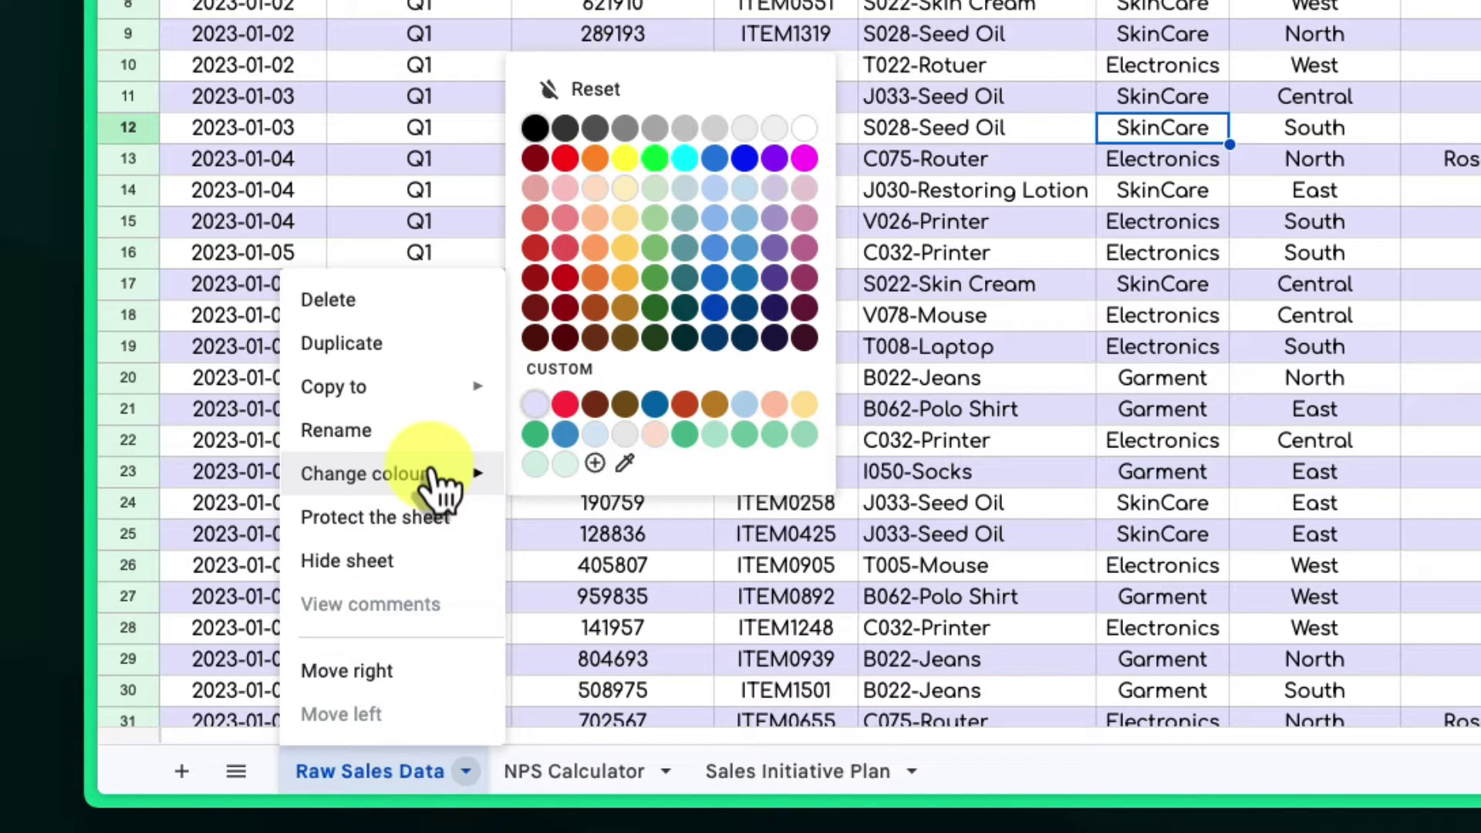
{"action": "left_click", "coordinate": [656, 277]}
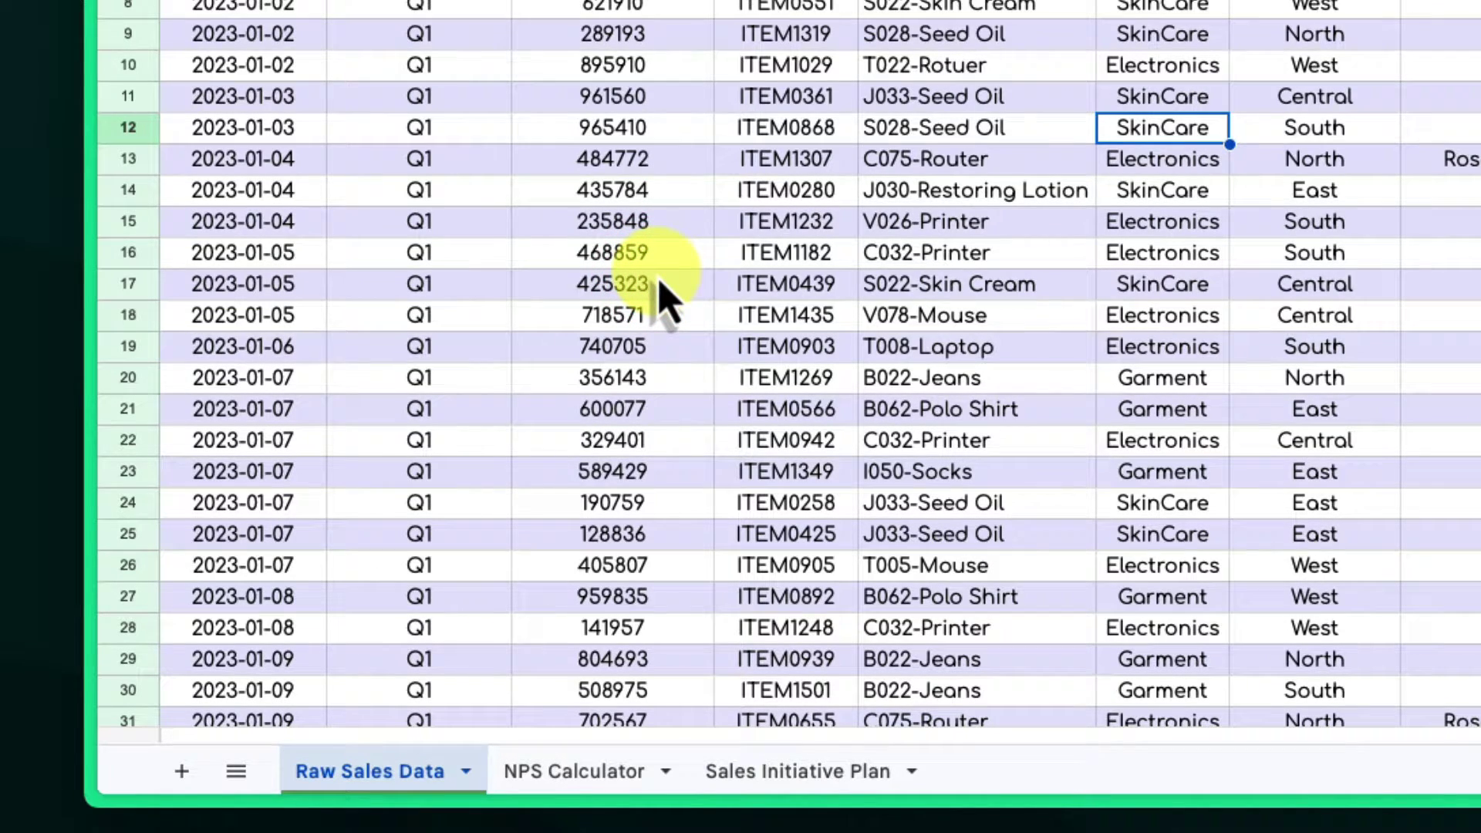
- Colour the NPS Calculator tab blue and the Sales Initiative Plan tab yellow
{"action": "right_click", "coordinate": [615, 780]}
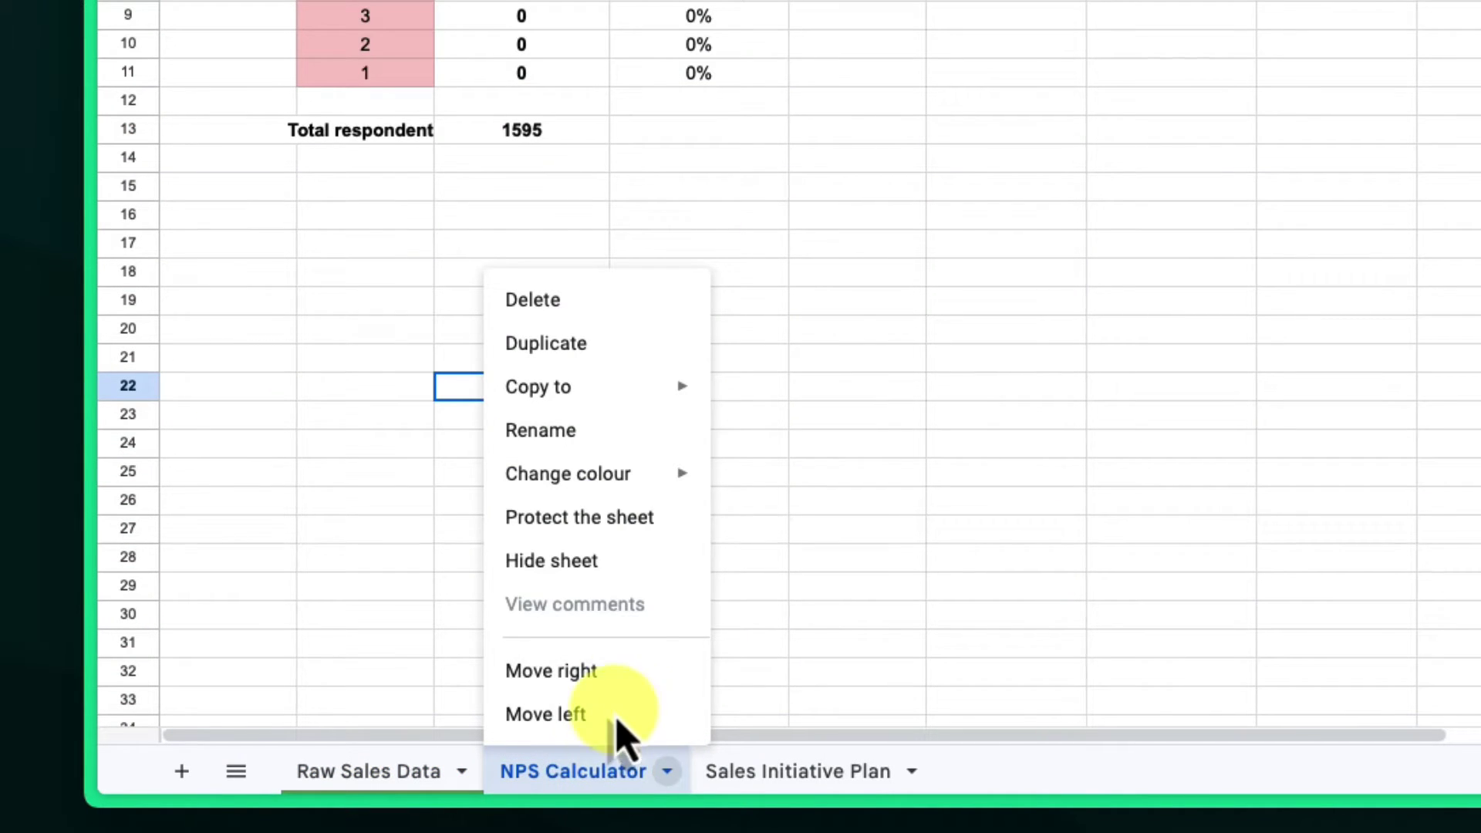
{"action": "mouse_move", "coordinate": [634, 486]}
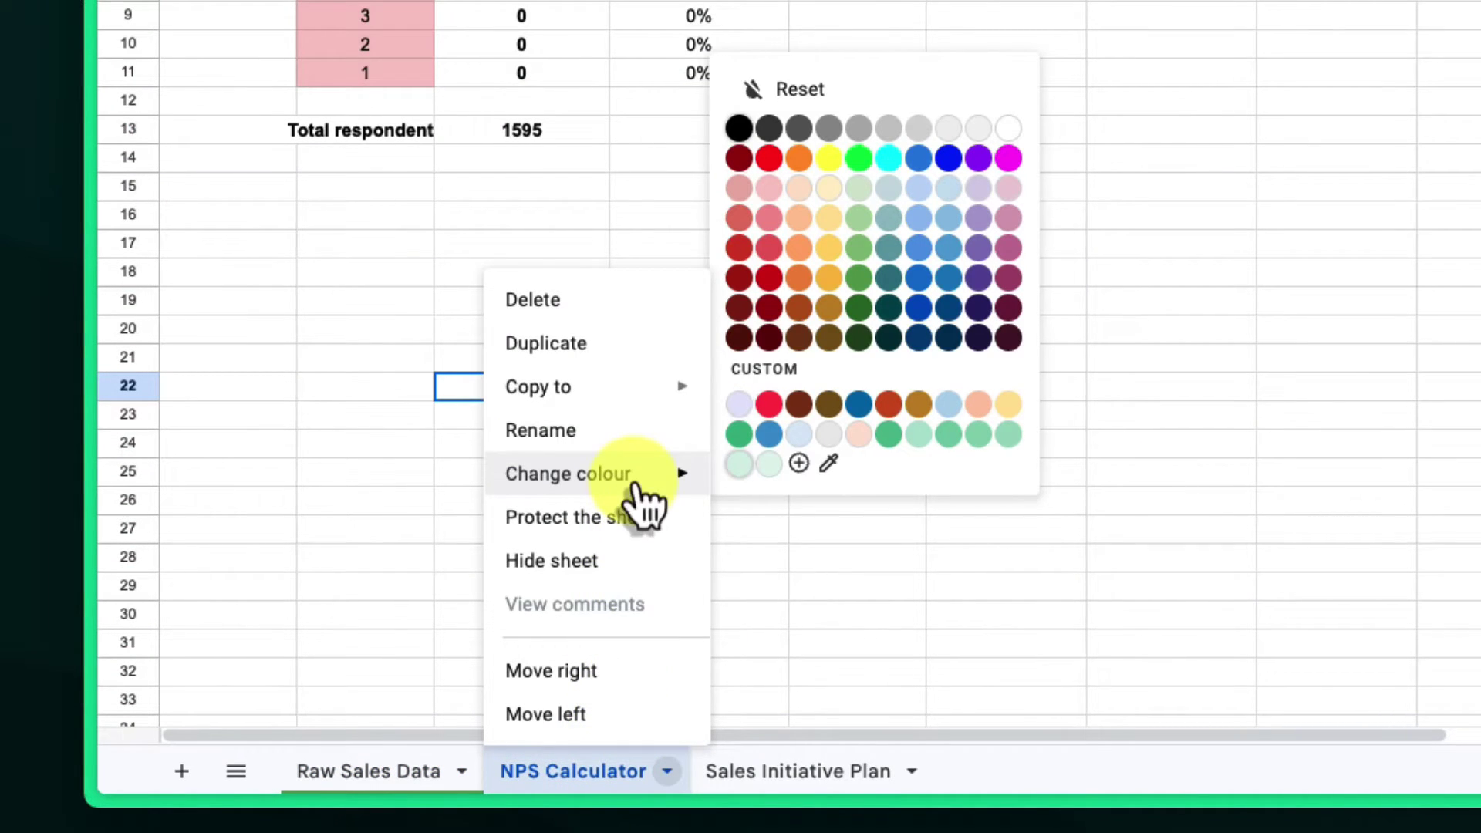
{"action": "left_click", "coordinate": [919, 279]}
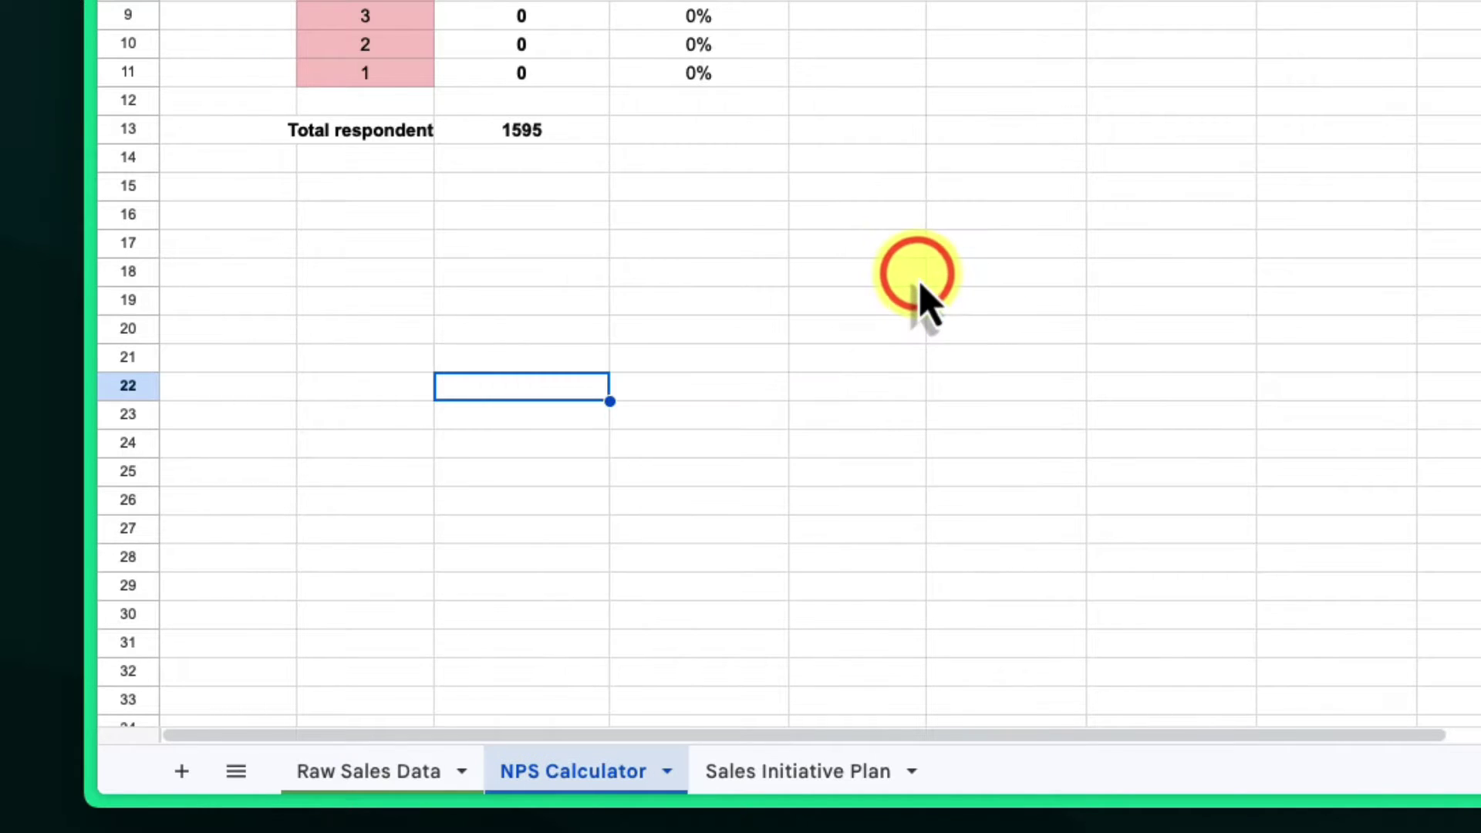
{"action": "right_click", "coordinate": [819, 777]}
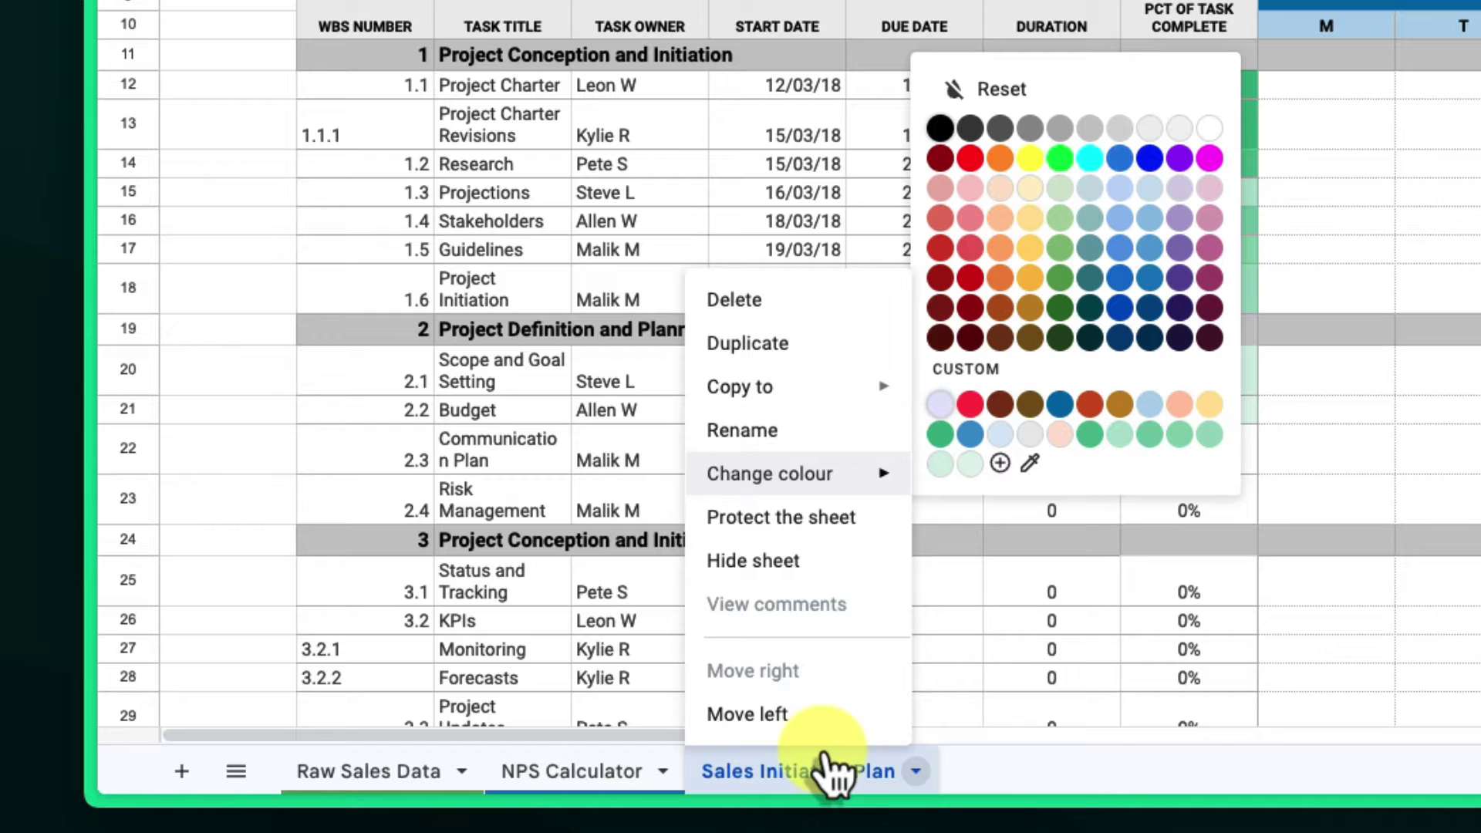
{"action": "left_click", "coordinate": [1031, 279]}
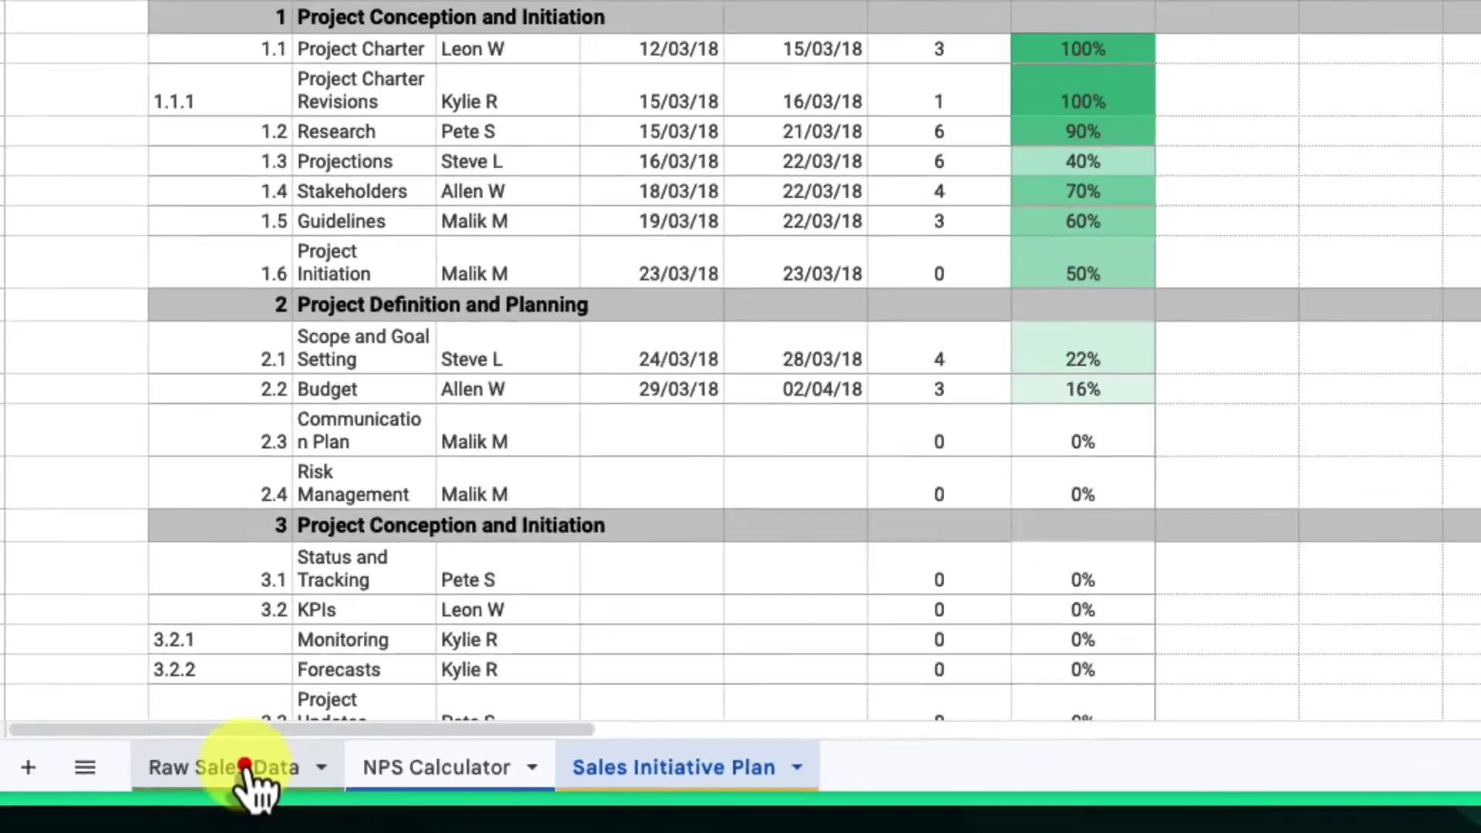
- Rename the Raw Sales Data sheet to 'FIN - Raw Sales Data'
{"action": "left_click", "coordinate": [291, 718]}
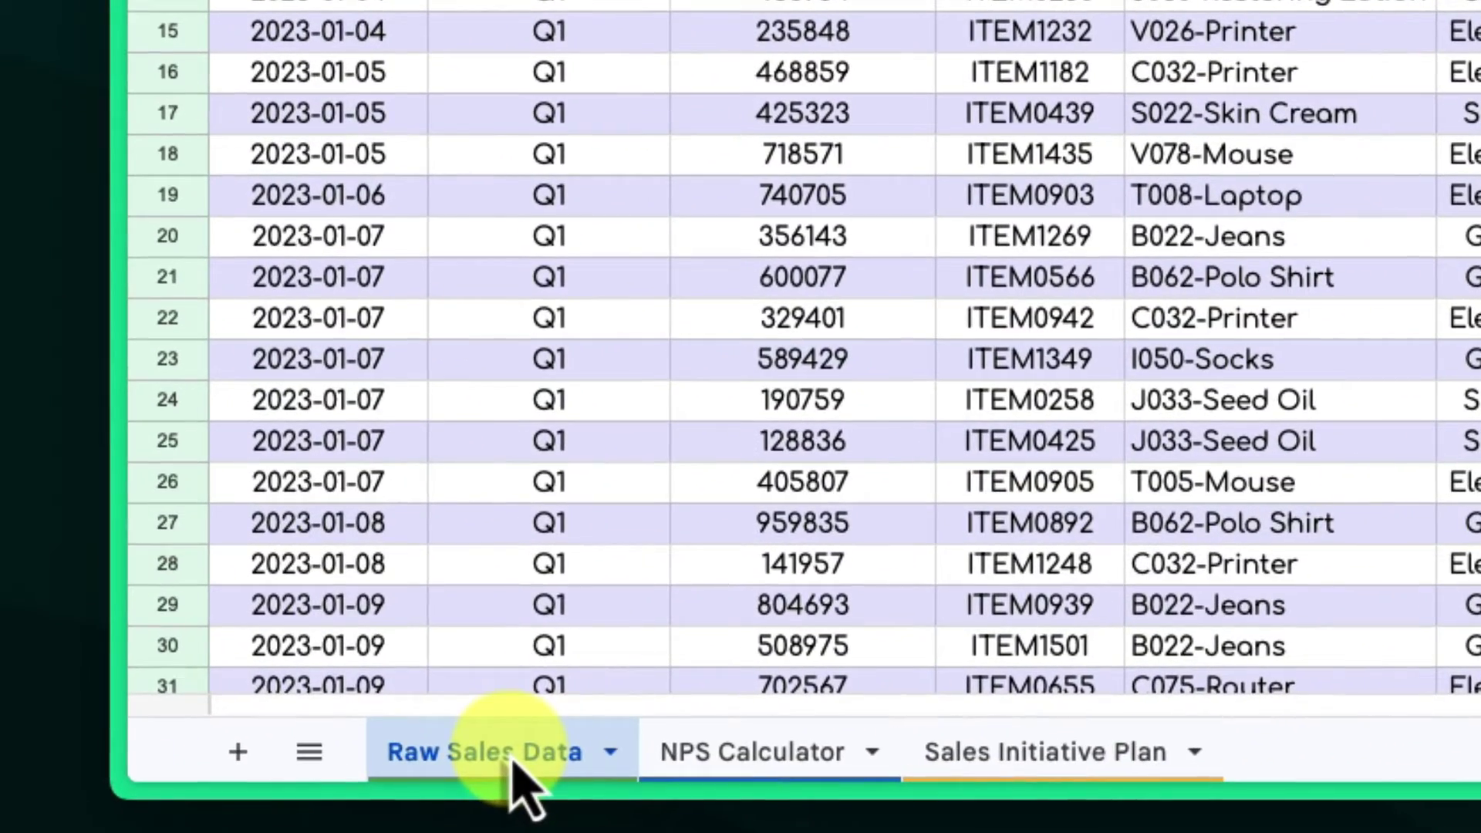
{"action": "right_click", "coordinate": [511, 759]}
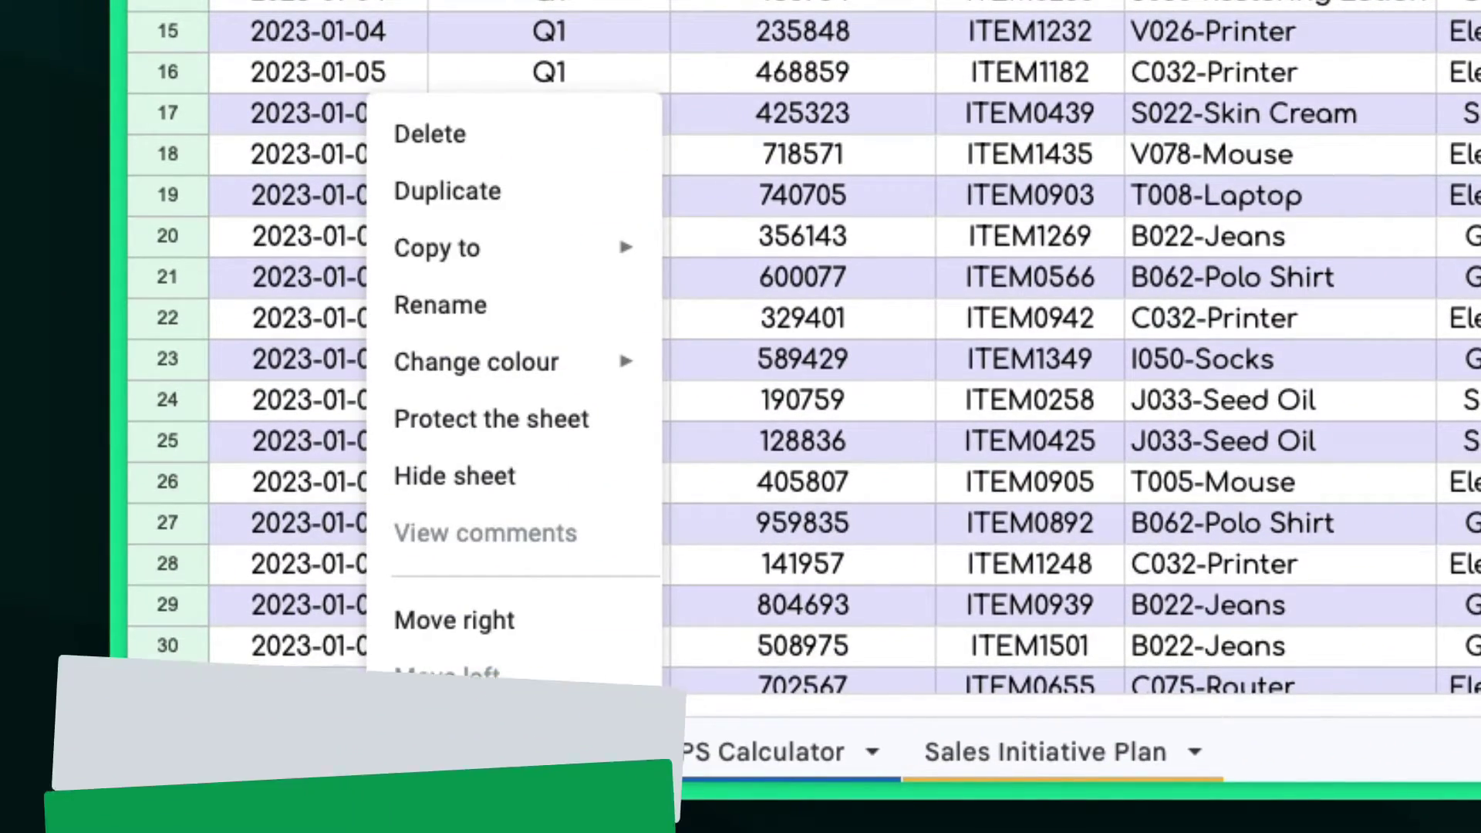
{"action": "left_click", "coordinate": [538, 307]}
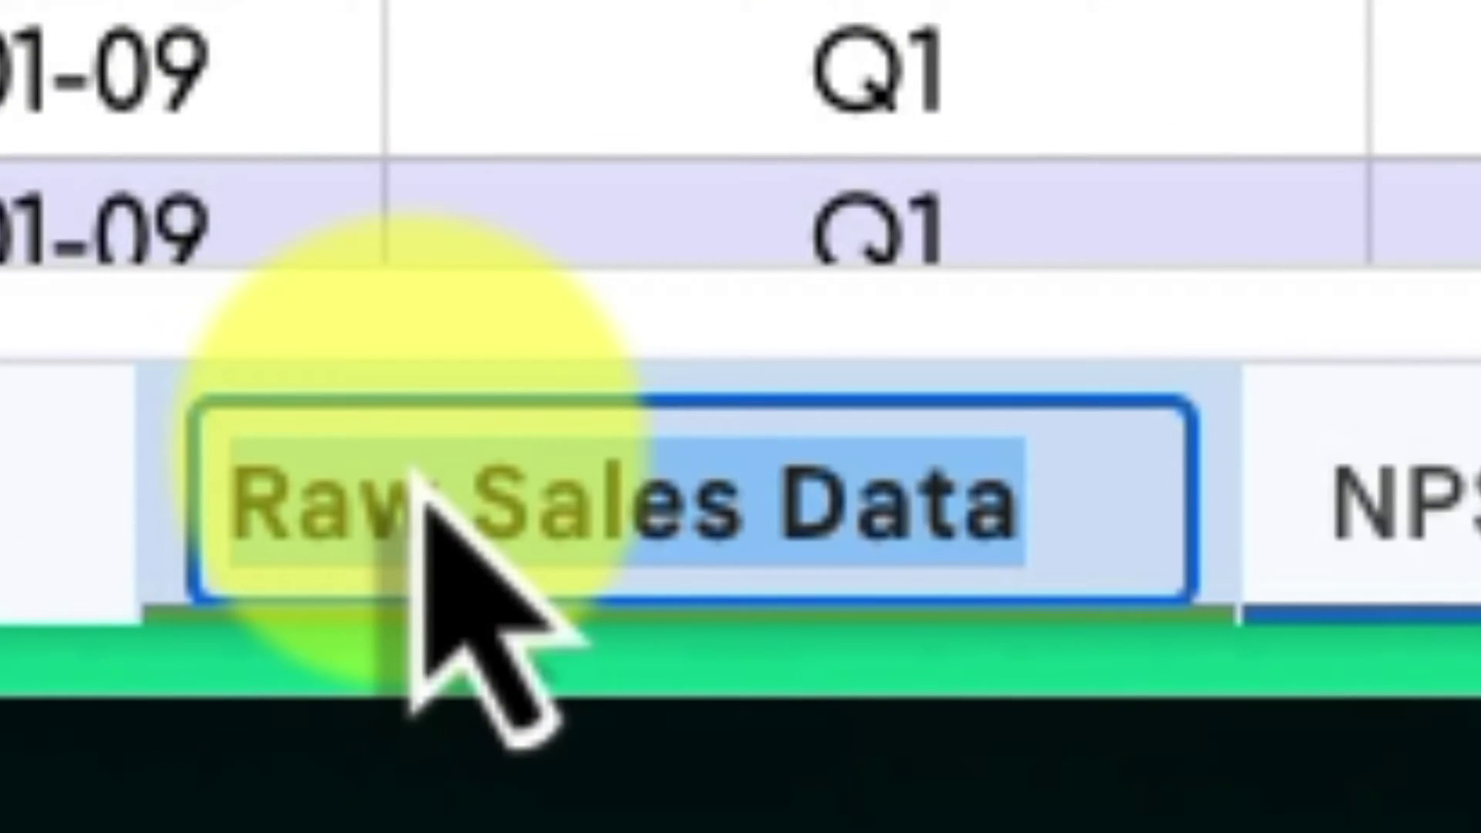
{"action": "key", "text": "Home"}
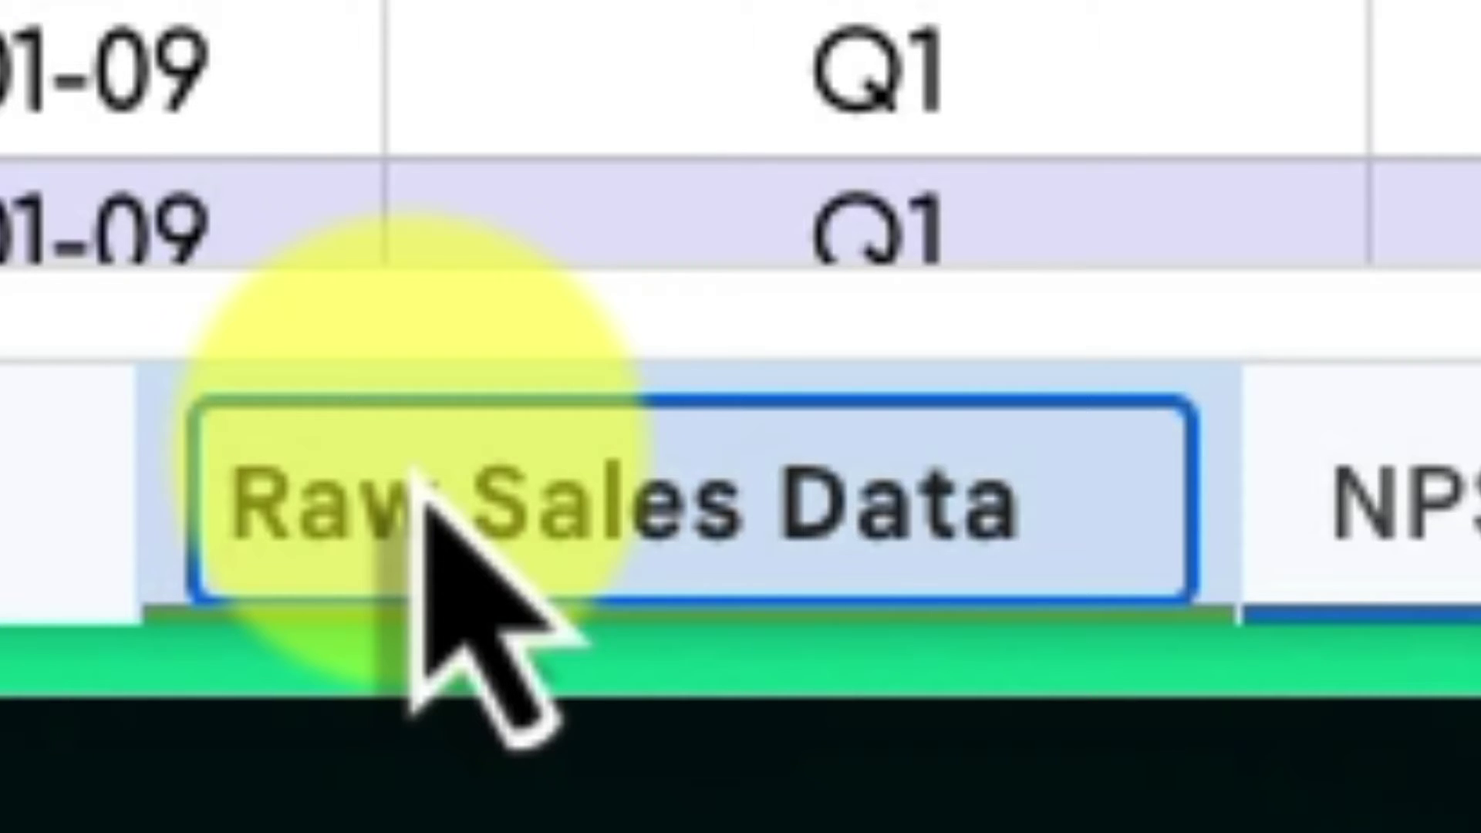
{"action": "type", "text": "FIN -"}
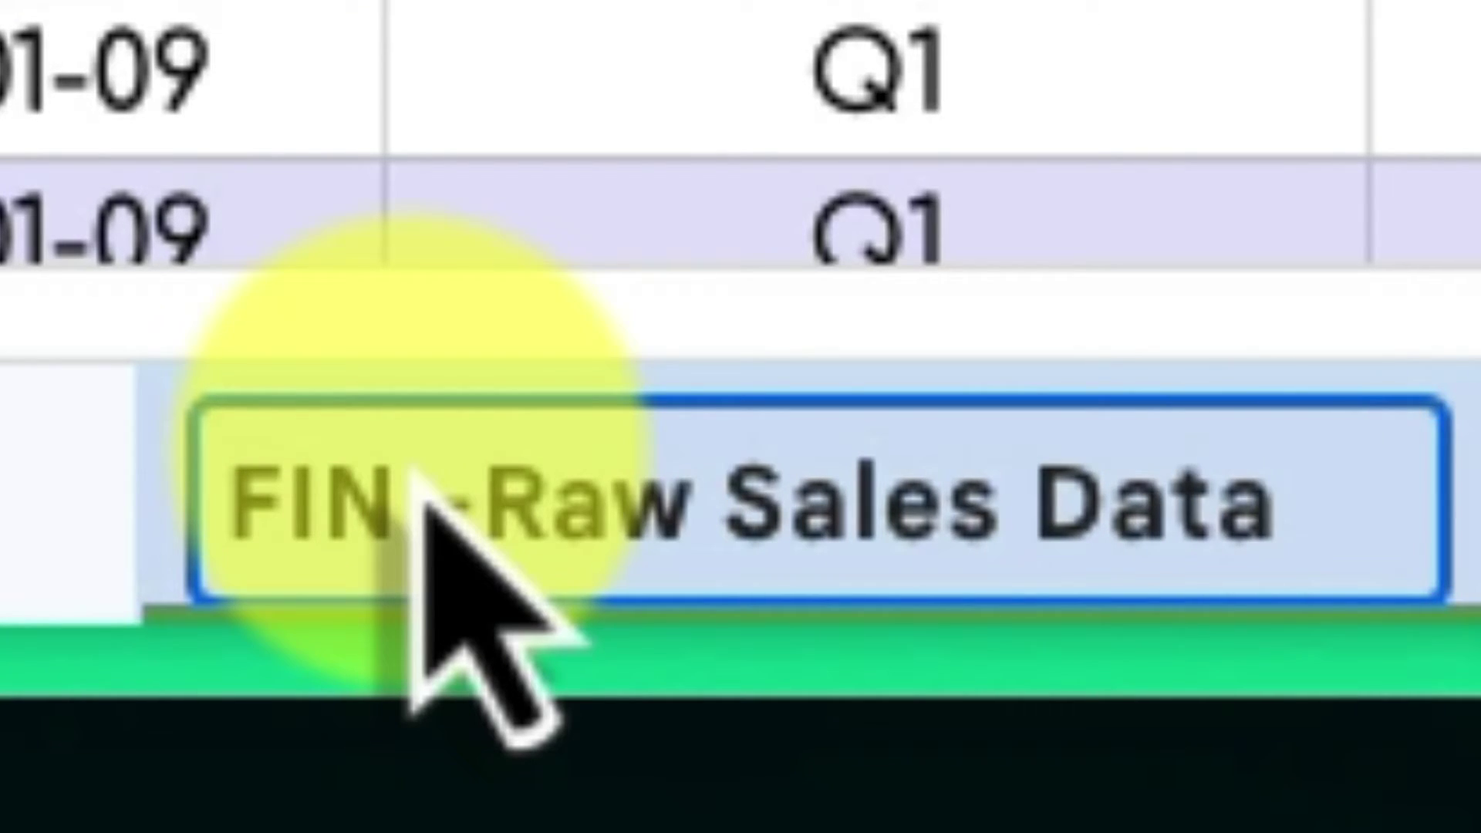
{"action": "key", "text": "Return"}
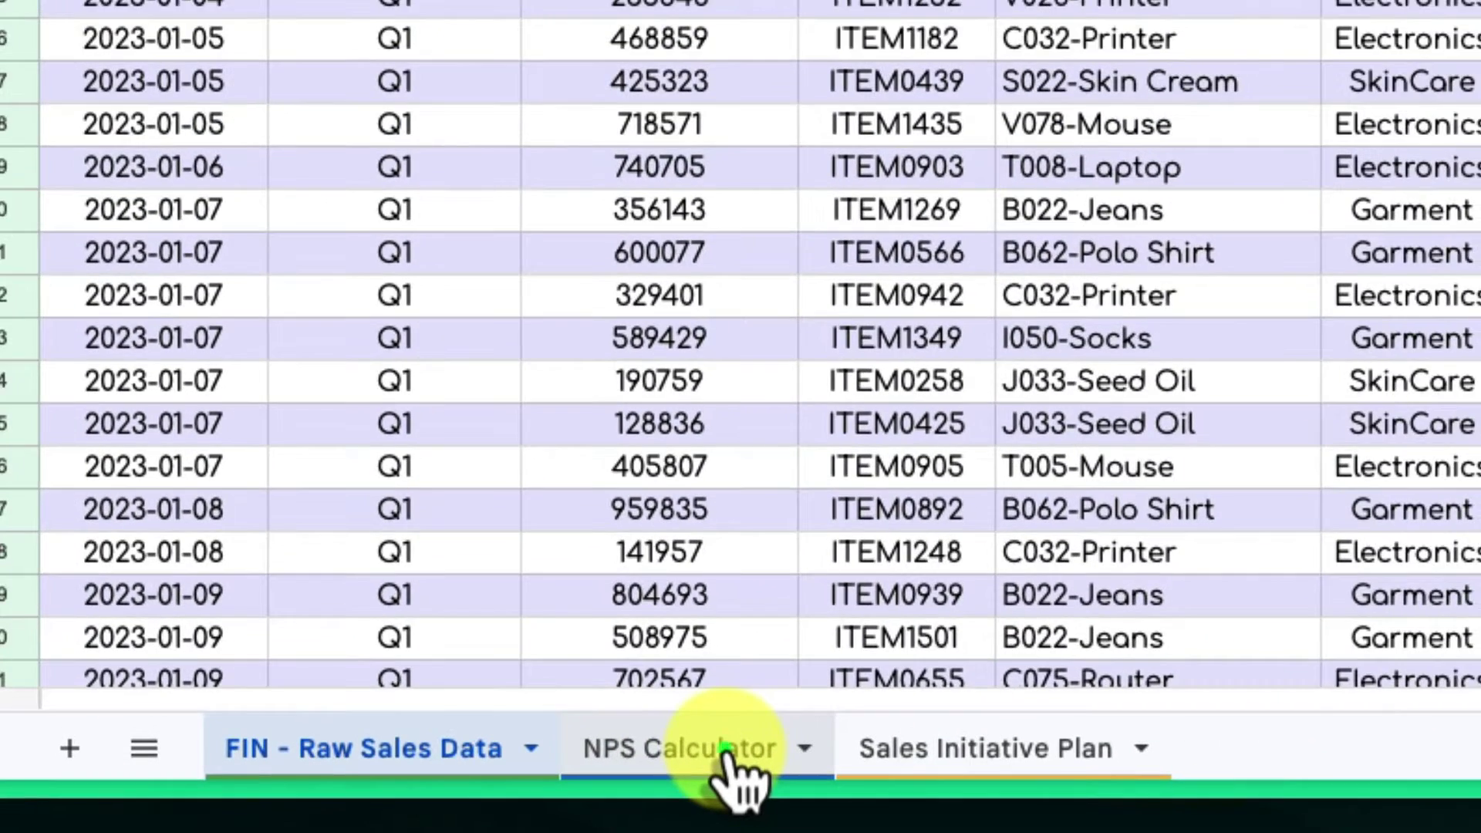
- Rename the NPS Calculator sheet to 'MKT - NPS Calculator'
{"action": "right_click", "coordinate": [1110, 687]}
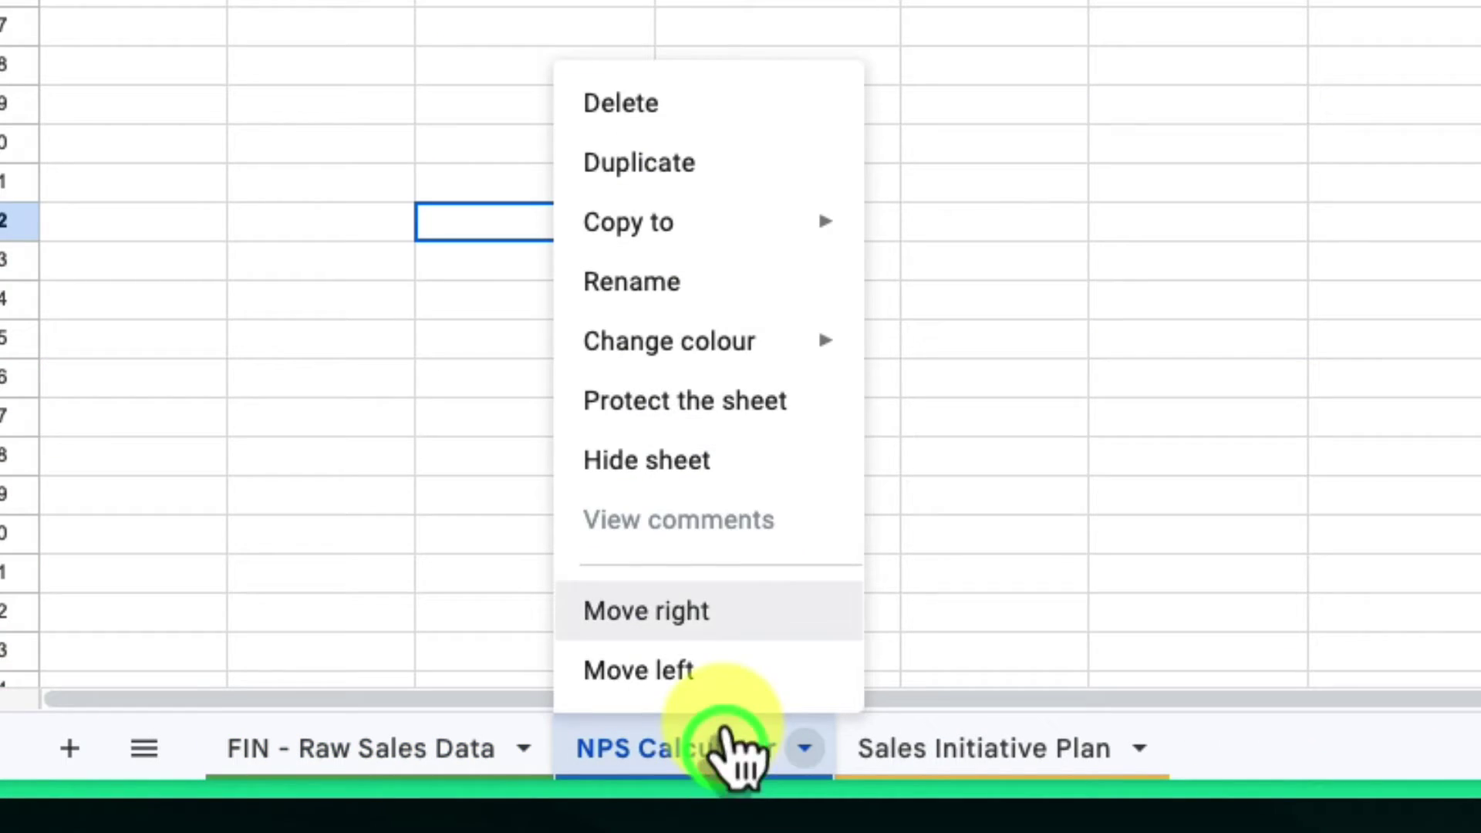
{"action": "left_click", "coordinate": [682, 278]}
{"action": "key", "text": "Home"}
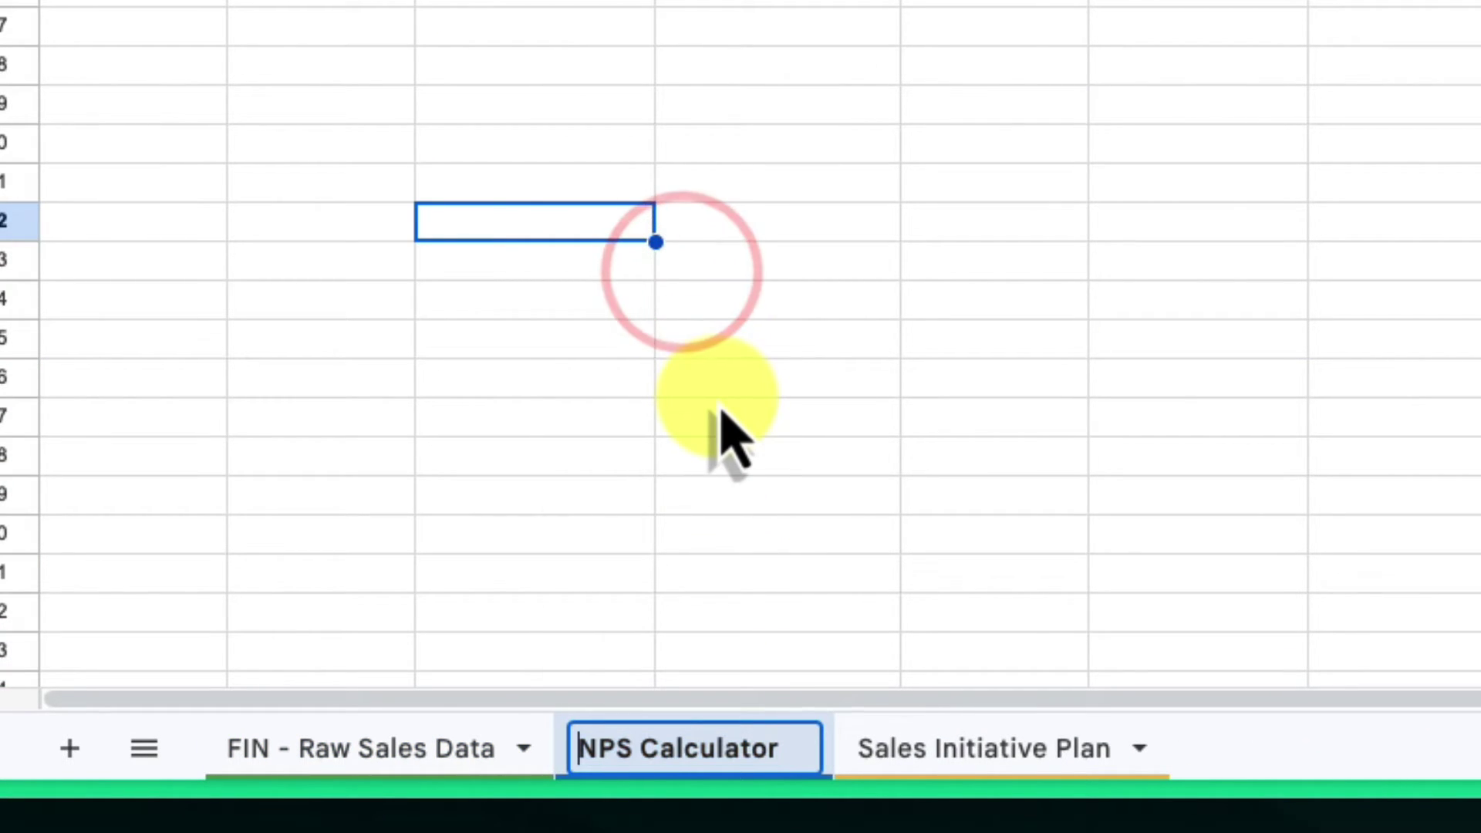
{"action": "type", "text": "MKT -"}
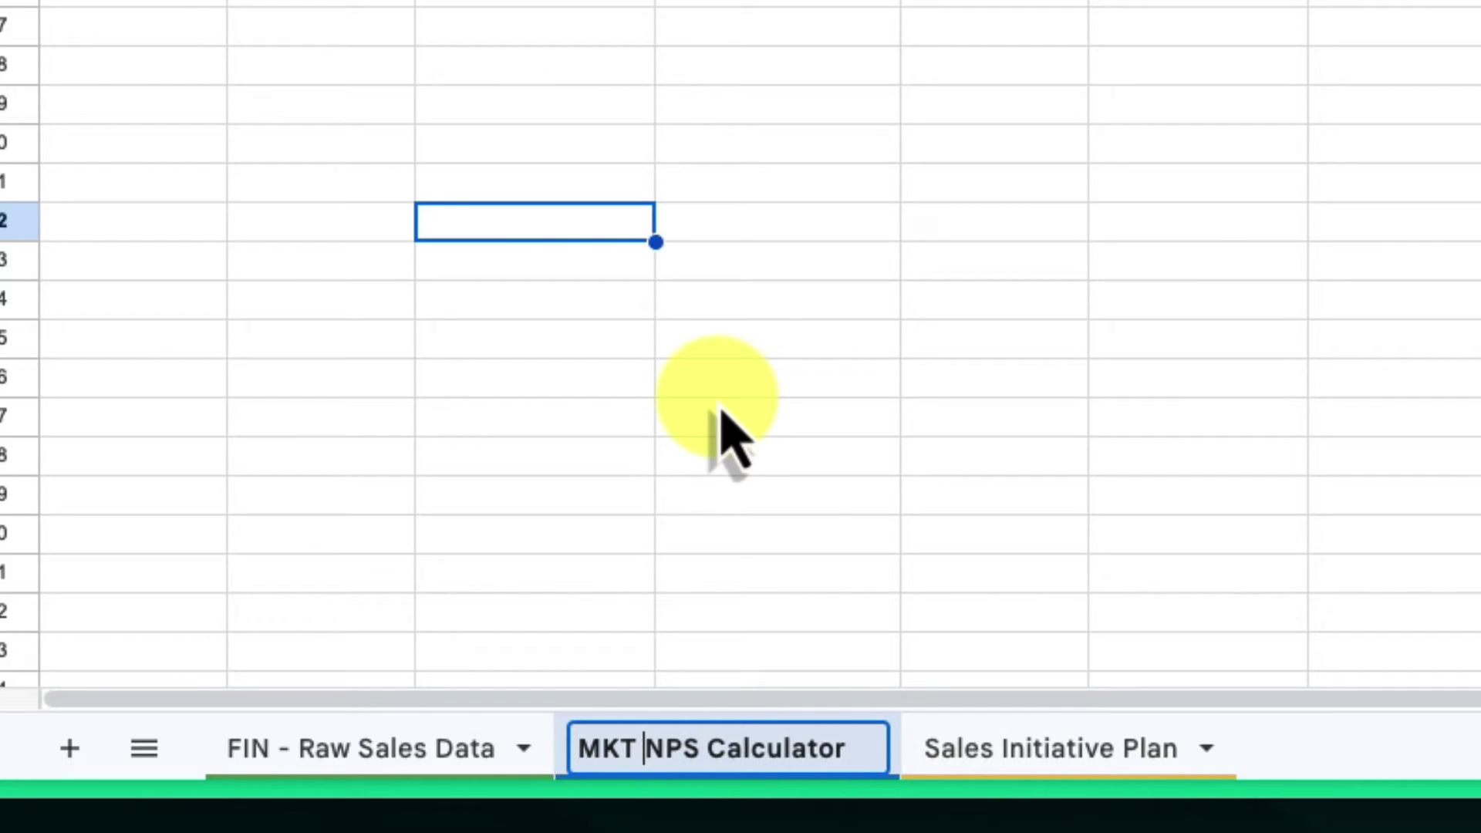
{"action": "key", "text": "Return"}
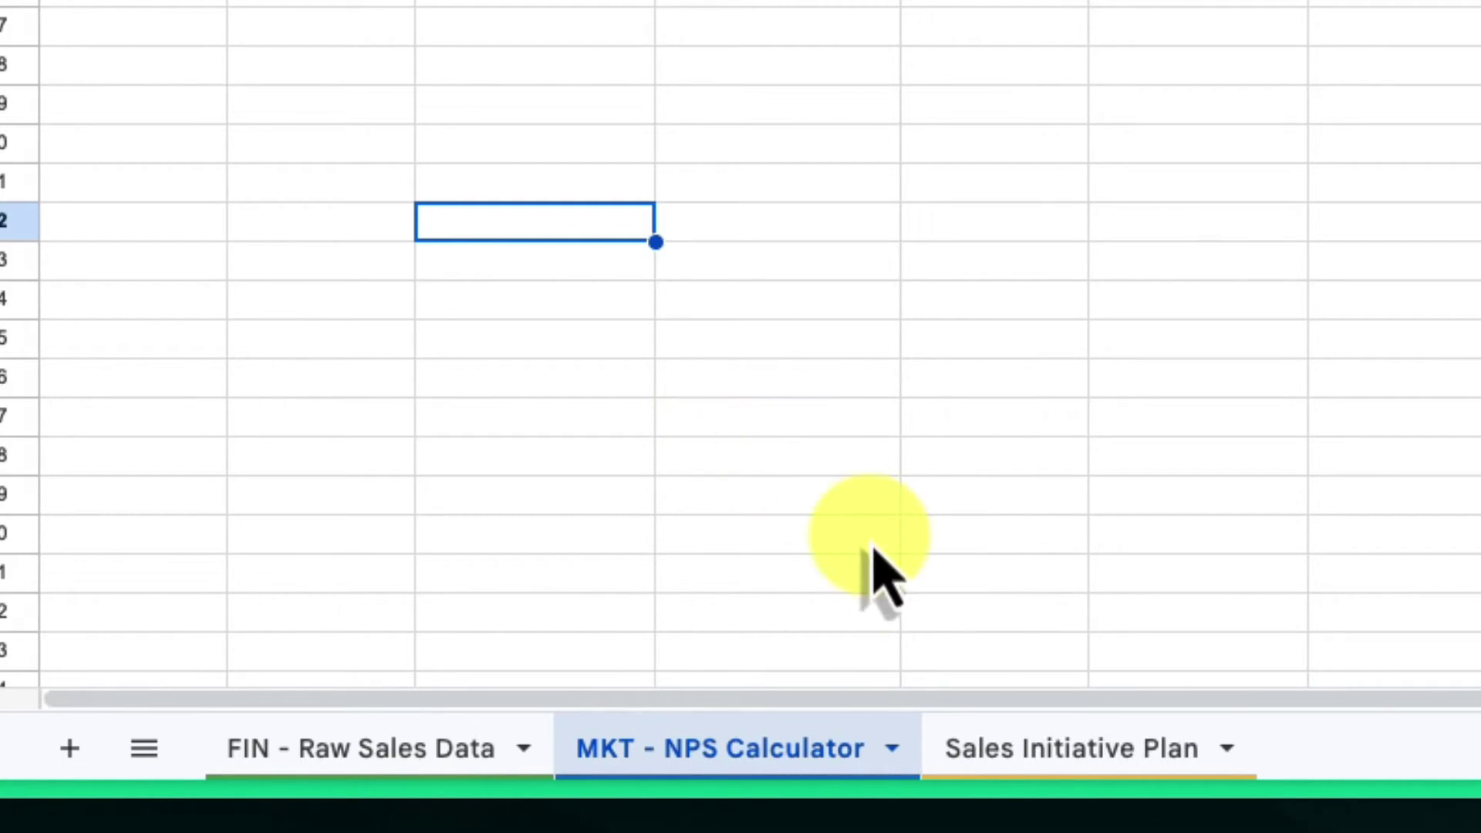
- Rename the Sales Initiative Plan sheet to 'PROJ - Sales Initiative Plan'
{"action": "right_click", "coordinate": [1110, 748]}
{"action": "left_click", "coordinate": [1078, 272]}
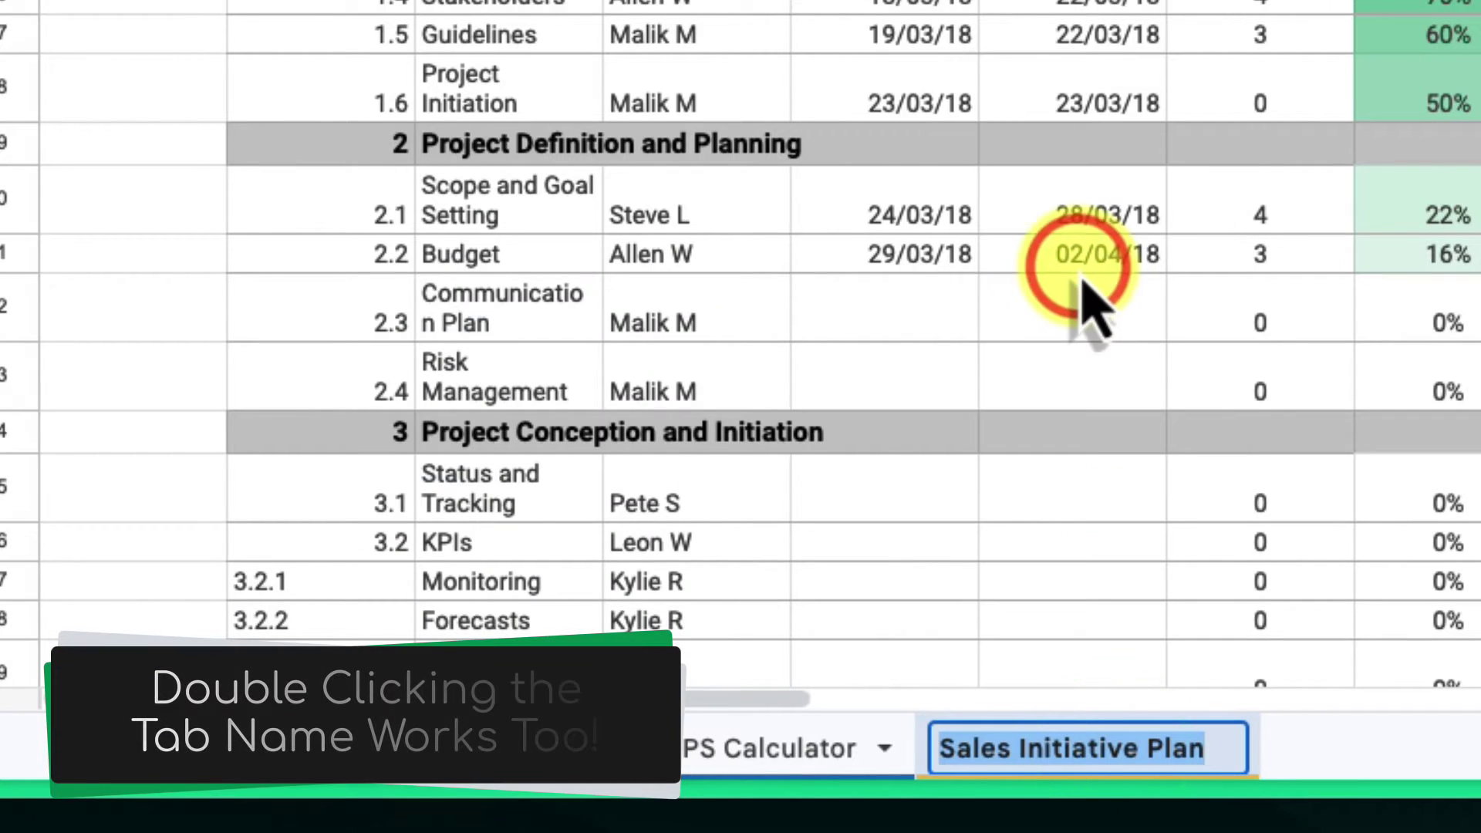
{"action": "key", "text": "Home"}
{"action": "type", "text": "PROJ -"}
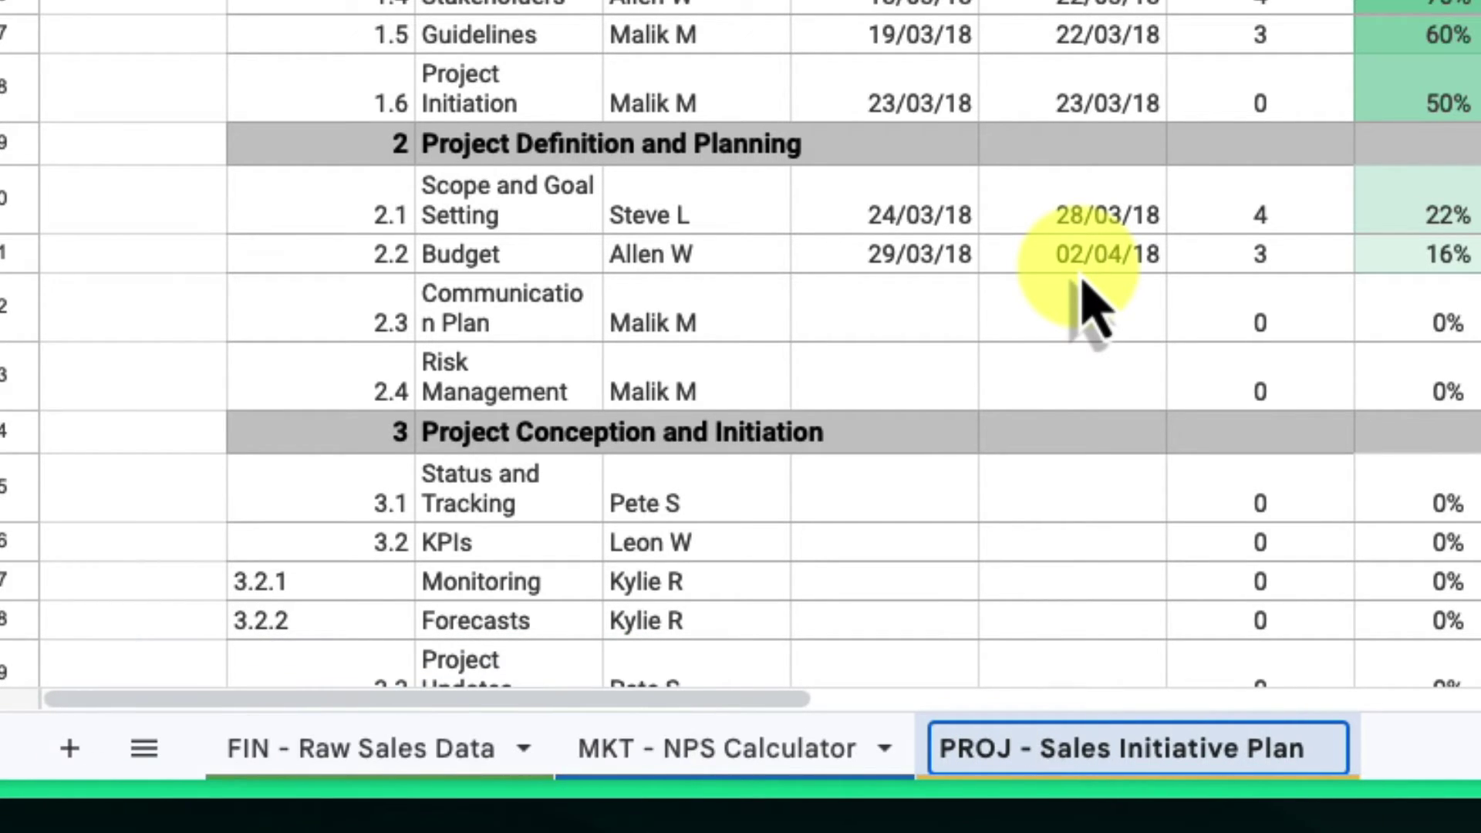
{"action": "key", "text": "Return"}
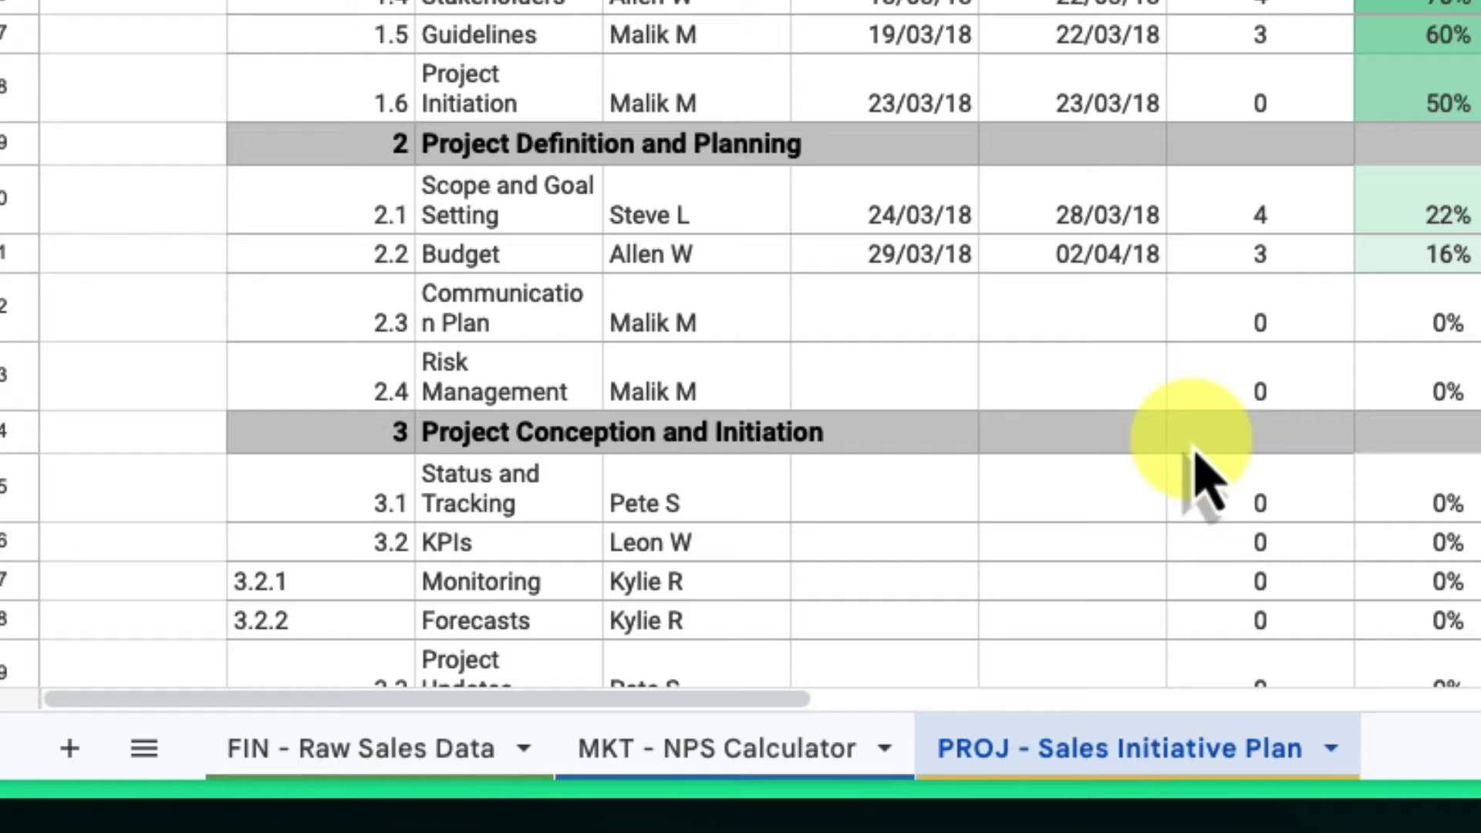
{"action": "left_click", "coordinate": [1389, 742]}
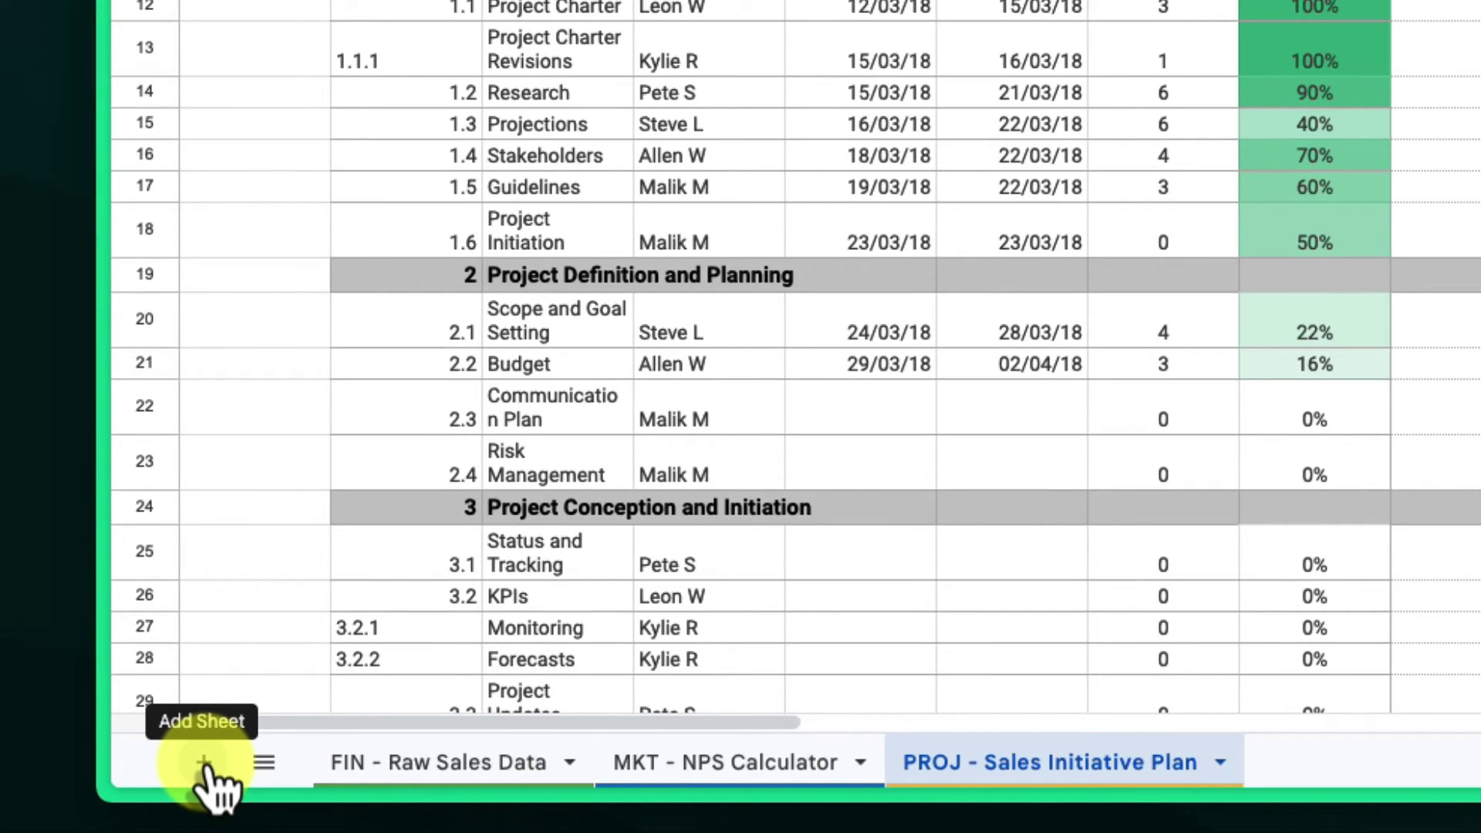
- Add a new sheet named 'Table Of Contents' and move it to the front
{"action": "left_click", "coordinate": [205, 763]}
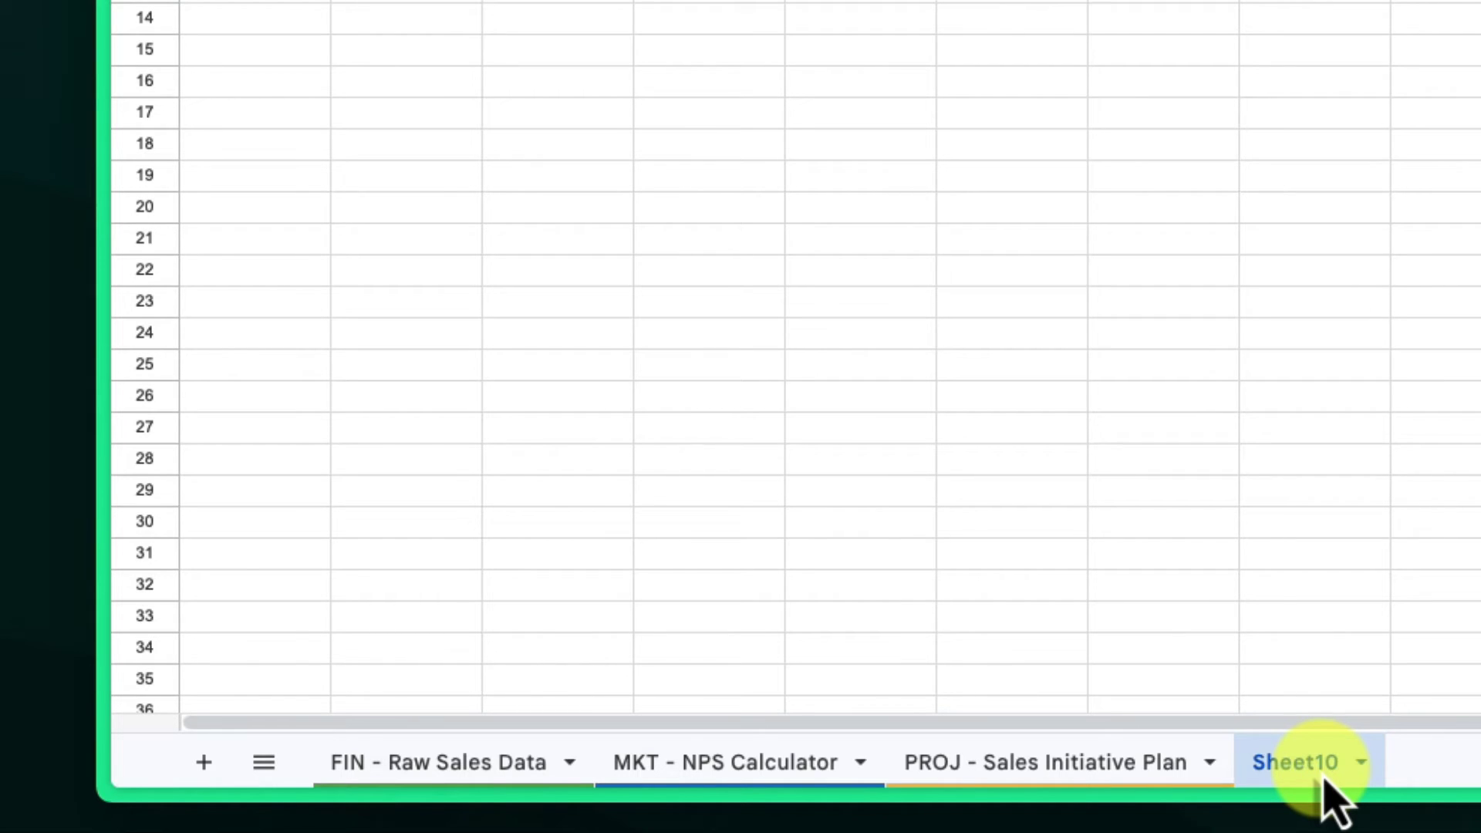
{"action": "left_click_drag", "start_coordinate": [1323, 778], "coordinate": [378, 779]}
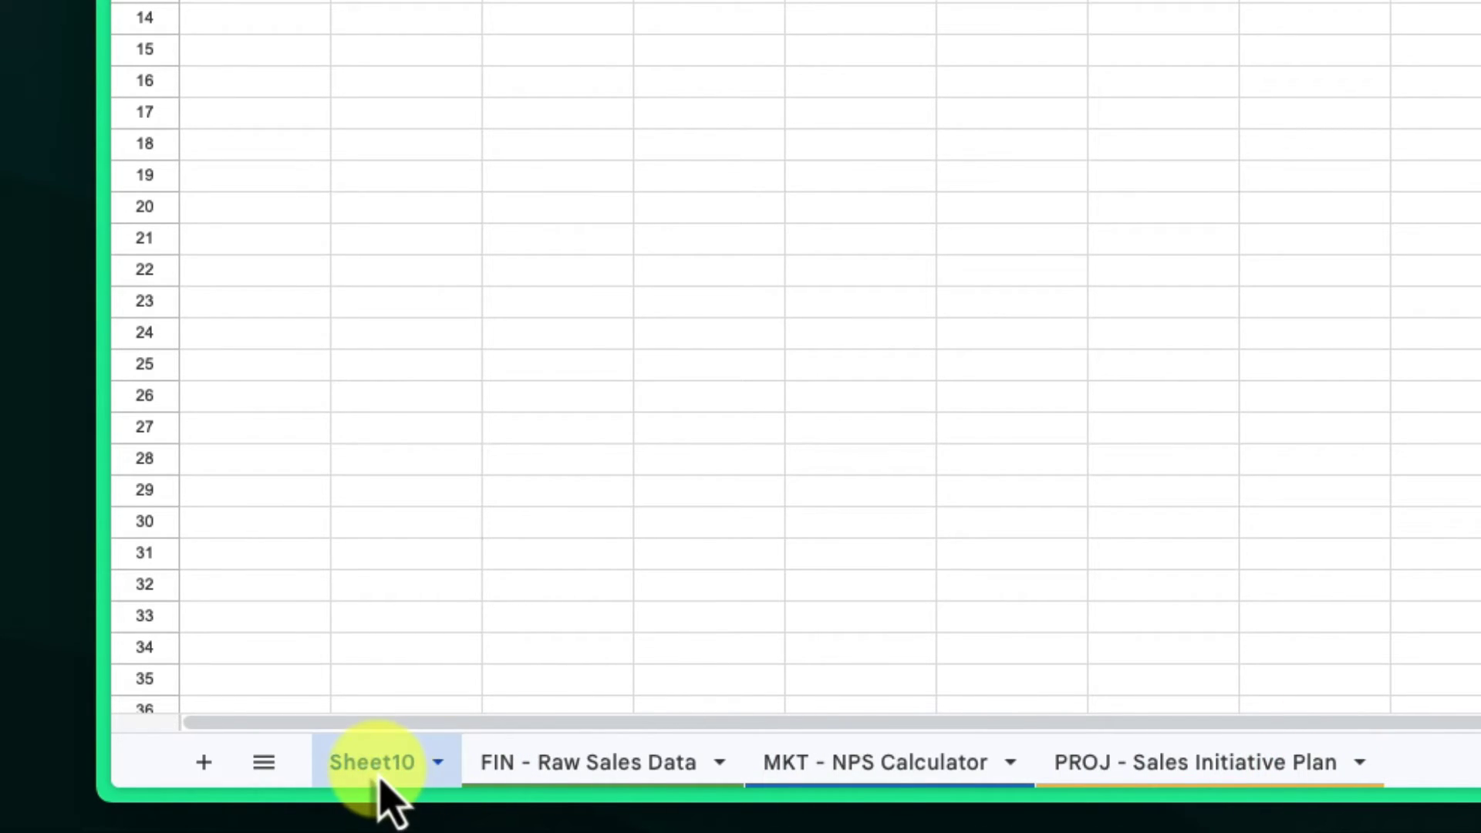
{"action": "double_click", "coordinate": [379, 779]}
{"action": "type", "text": "Tab"}
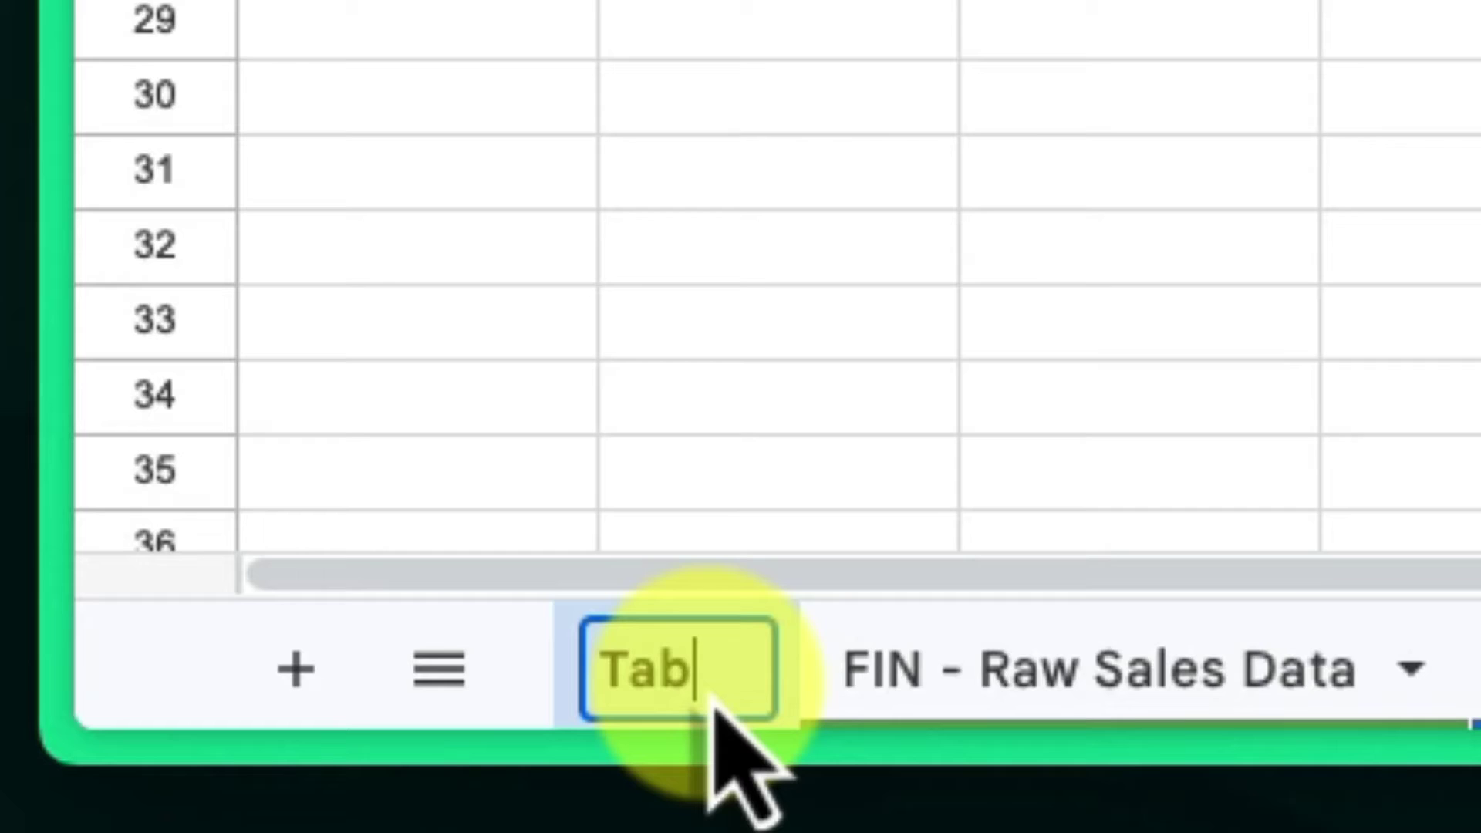
{"action": "type", "text": "le Of "}
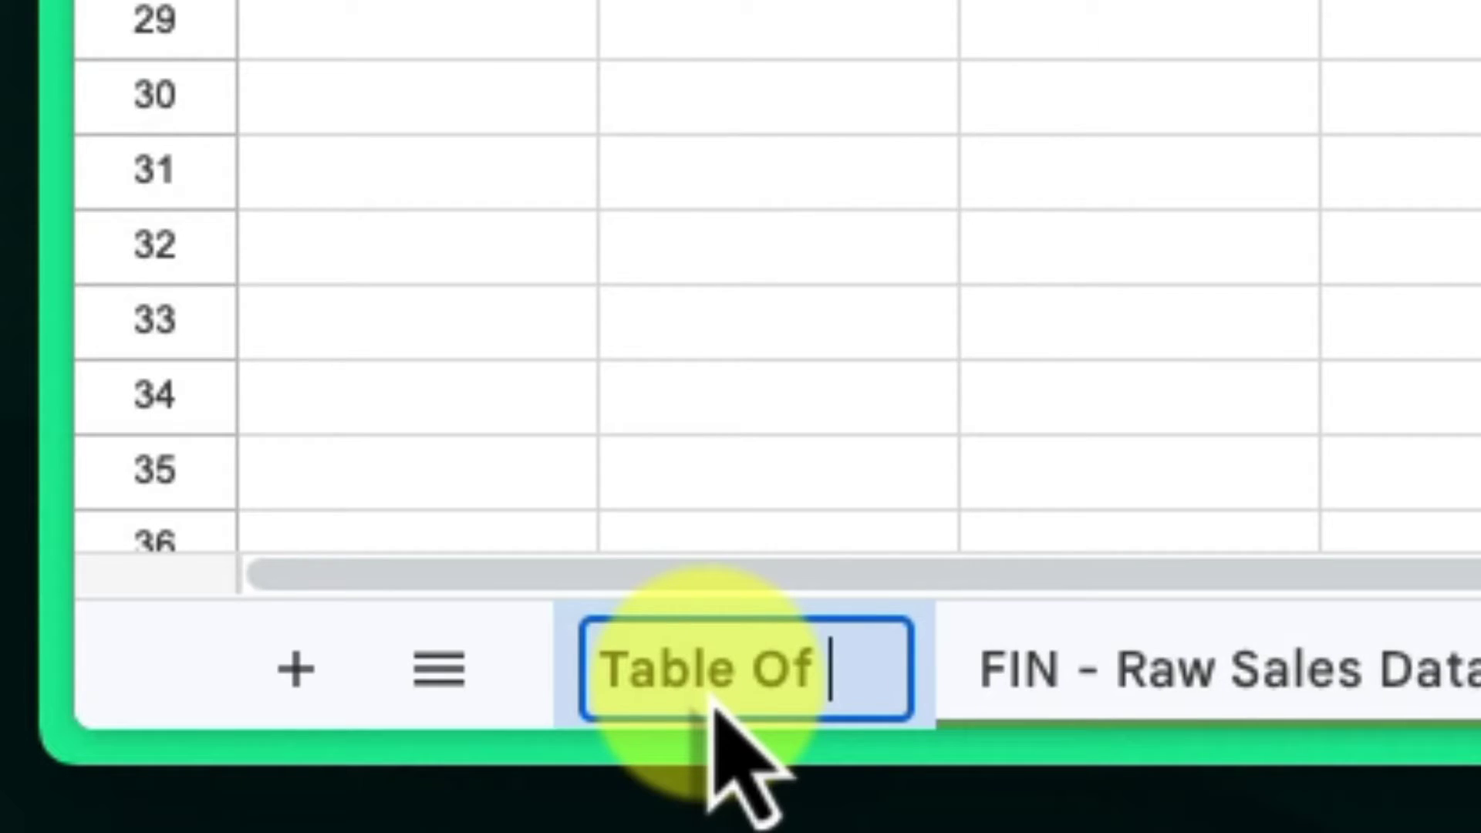
{"action": "type", "text": "Contents"}
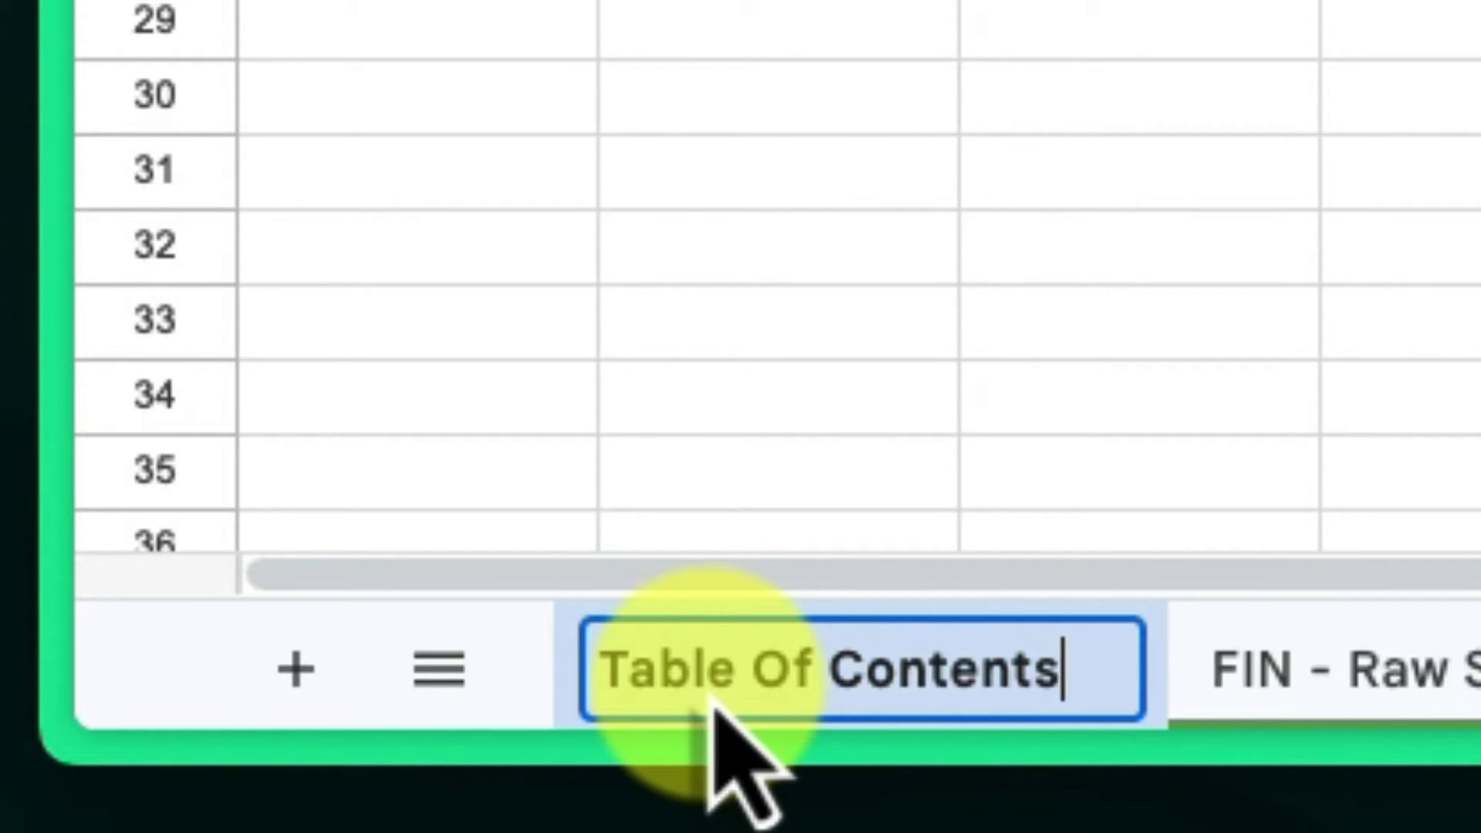
{"action": "key", "text": "Return"}
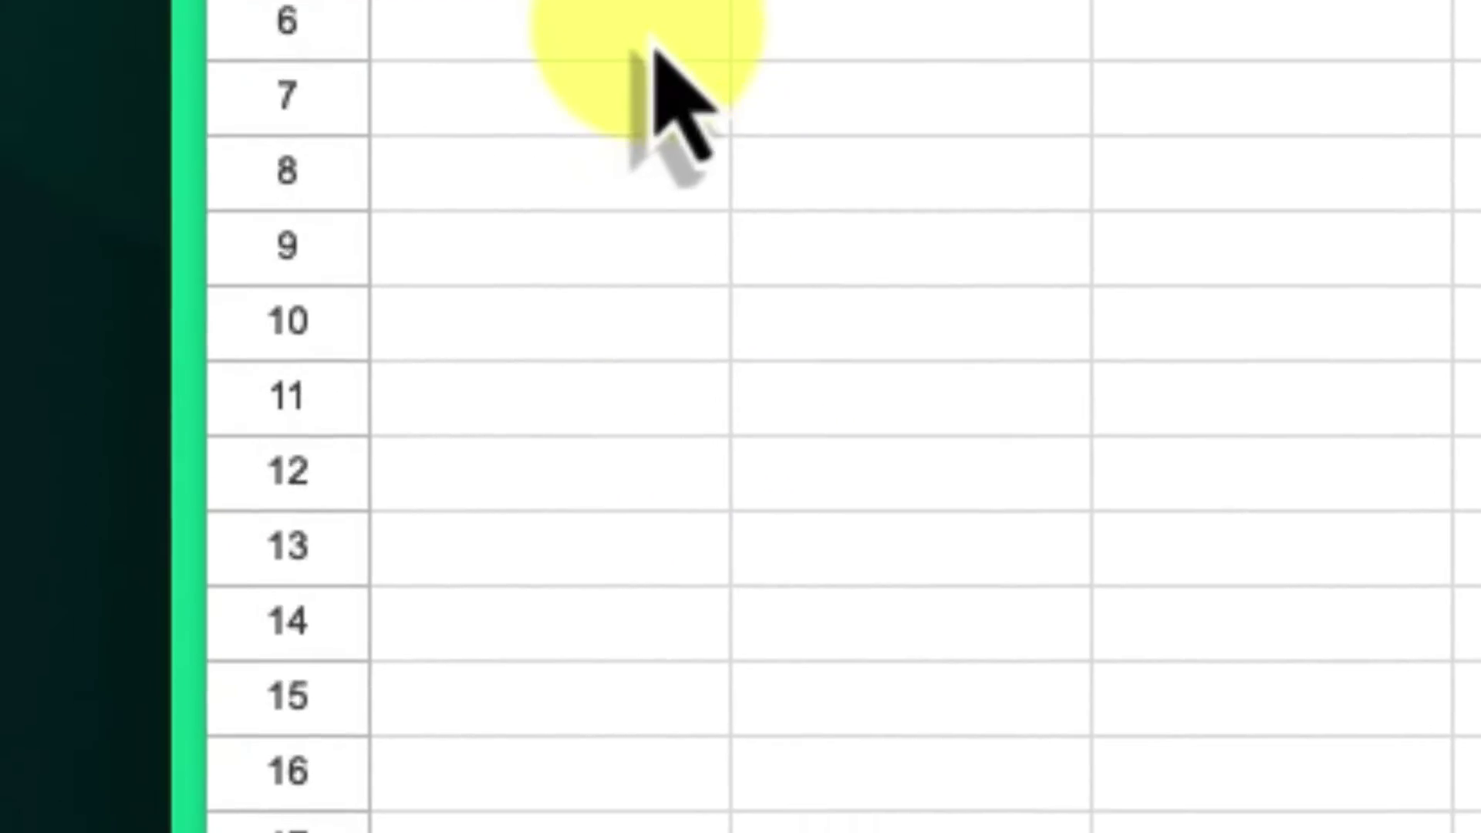
- Enter Raw Sales Data, NPS Calculator and Sales Initiative Plan in cells A1–A3
{"action": "left_click", "coordinate": [668, 305]}
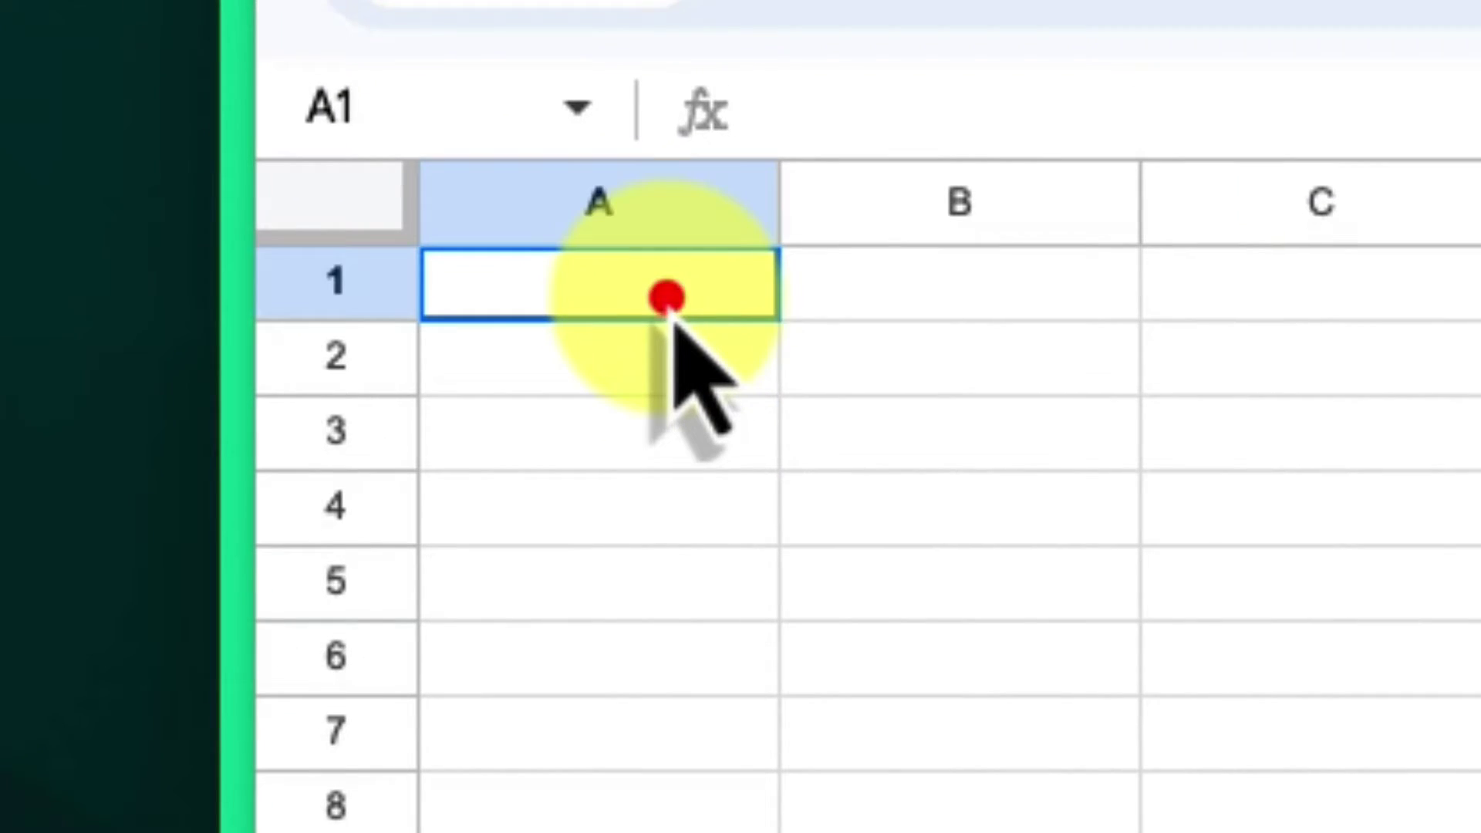
{"action": "type", "text": "Raw"}
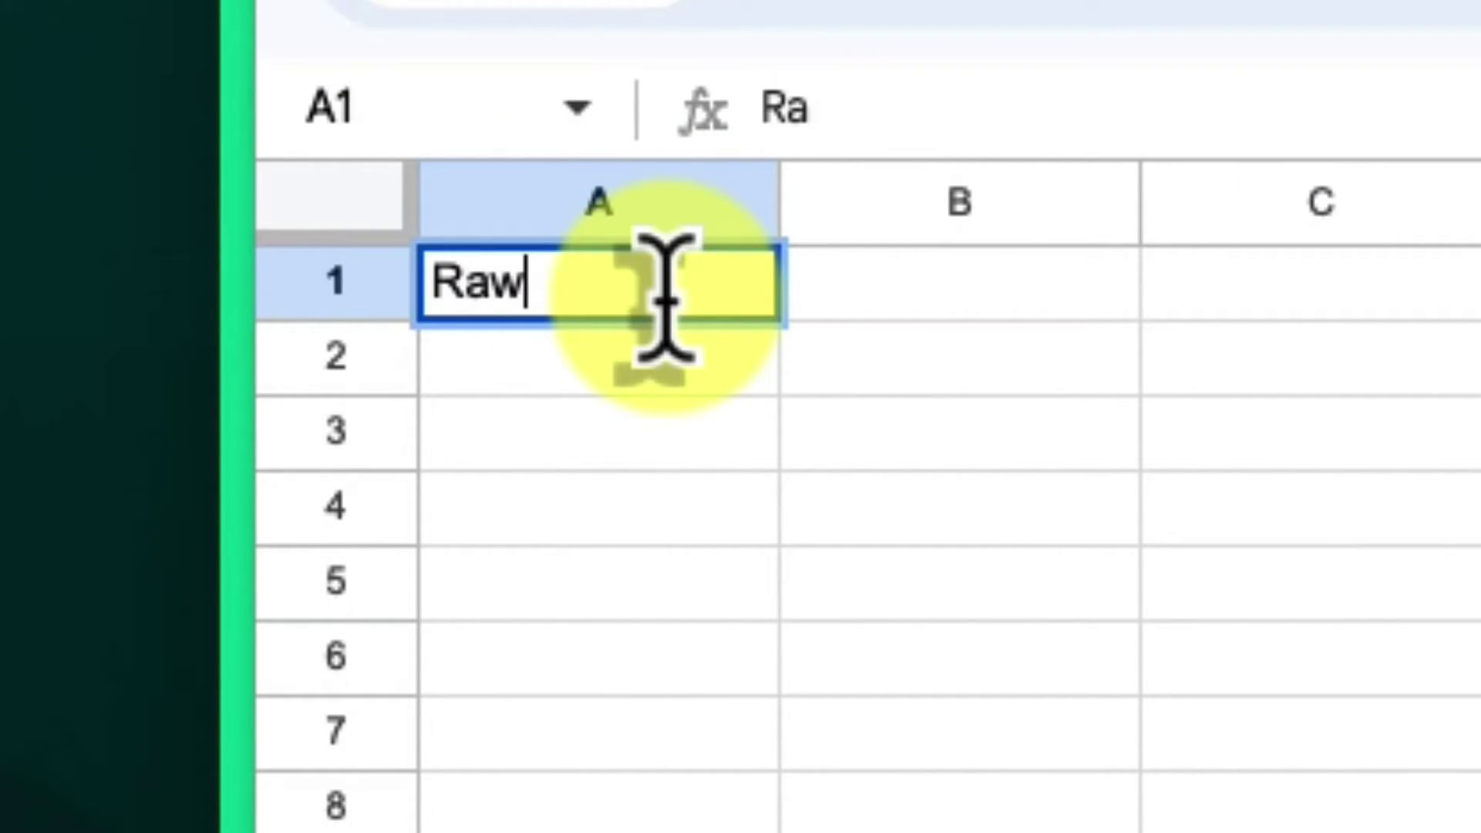
{"action": "type", "text": " Sales Da"}
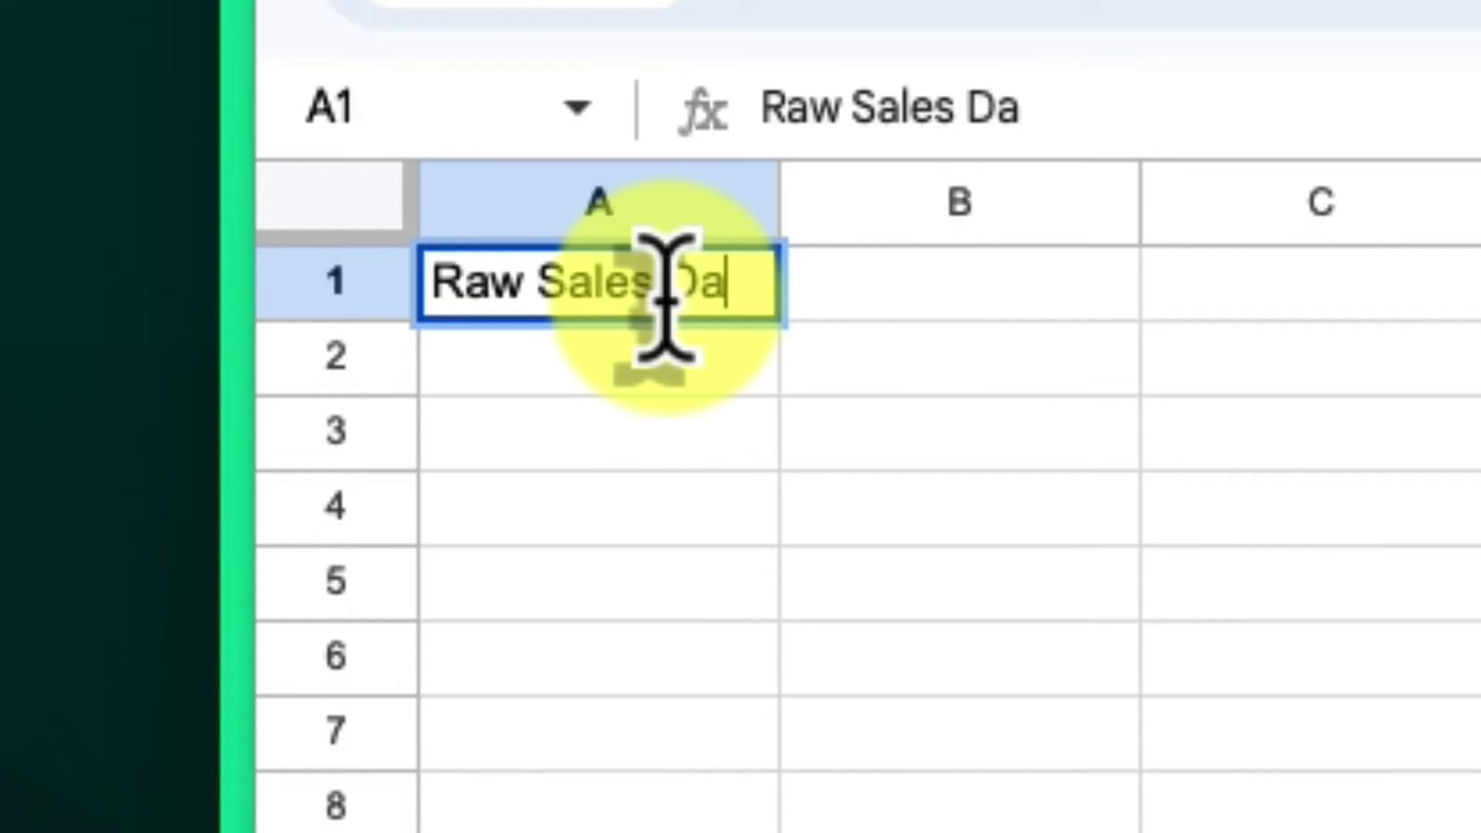
{"action": "type", "text": "ta"}
{"action": "key", "text": "Return"}
{"action": "type", "text": "N"}
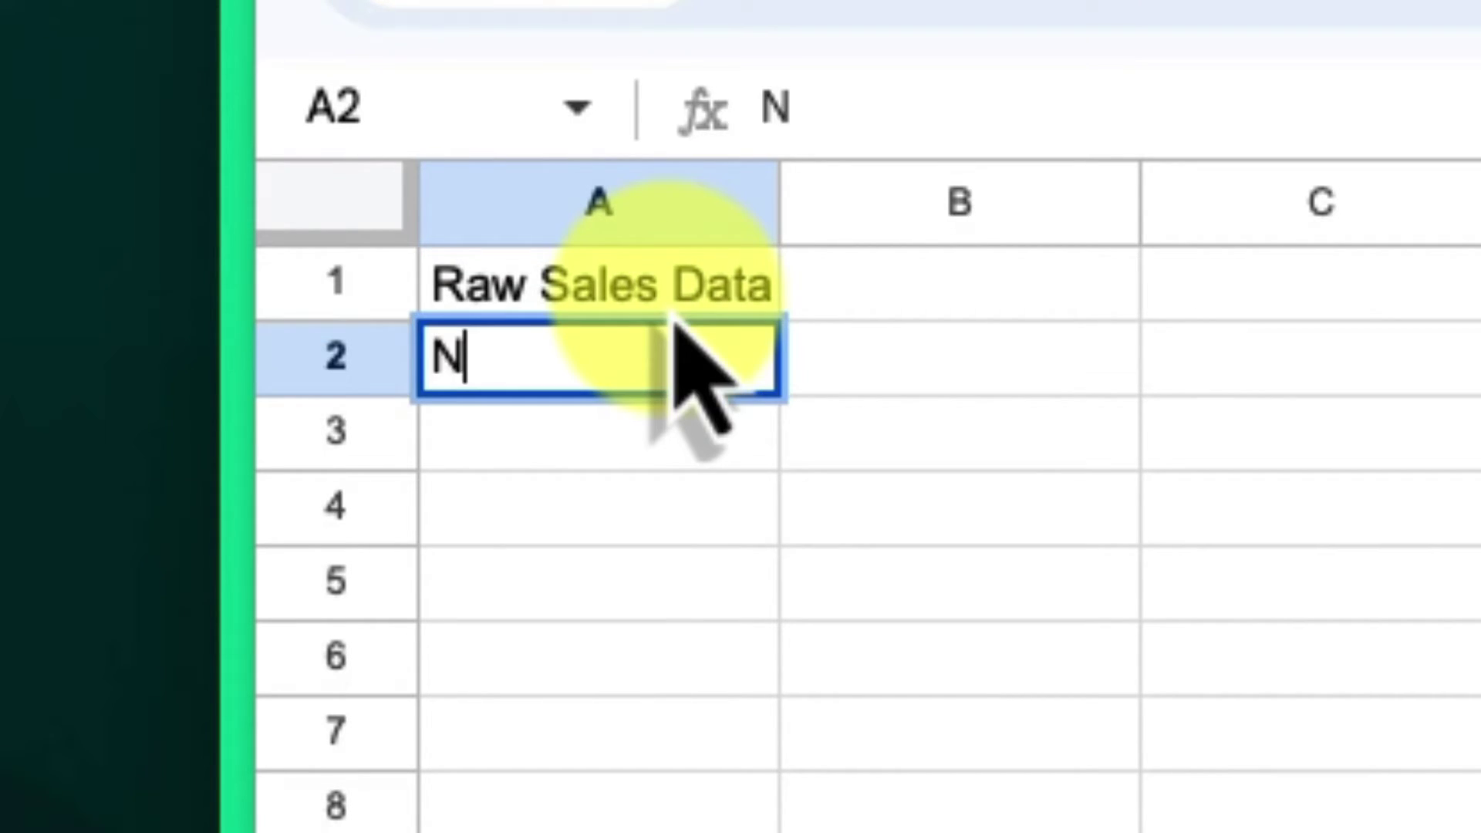
{"action": "type", "text": "PS Calc"}
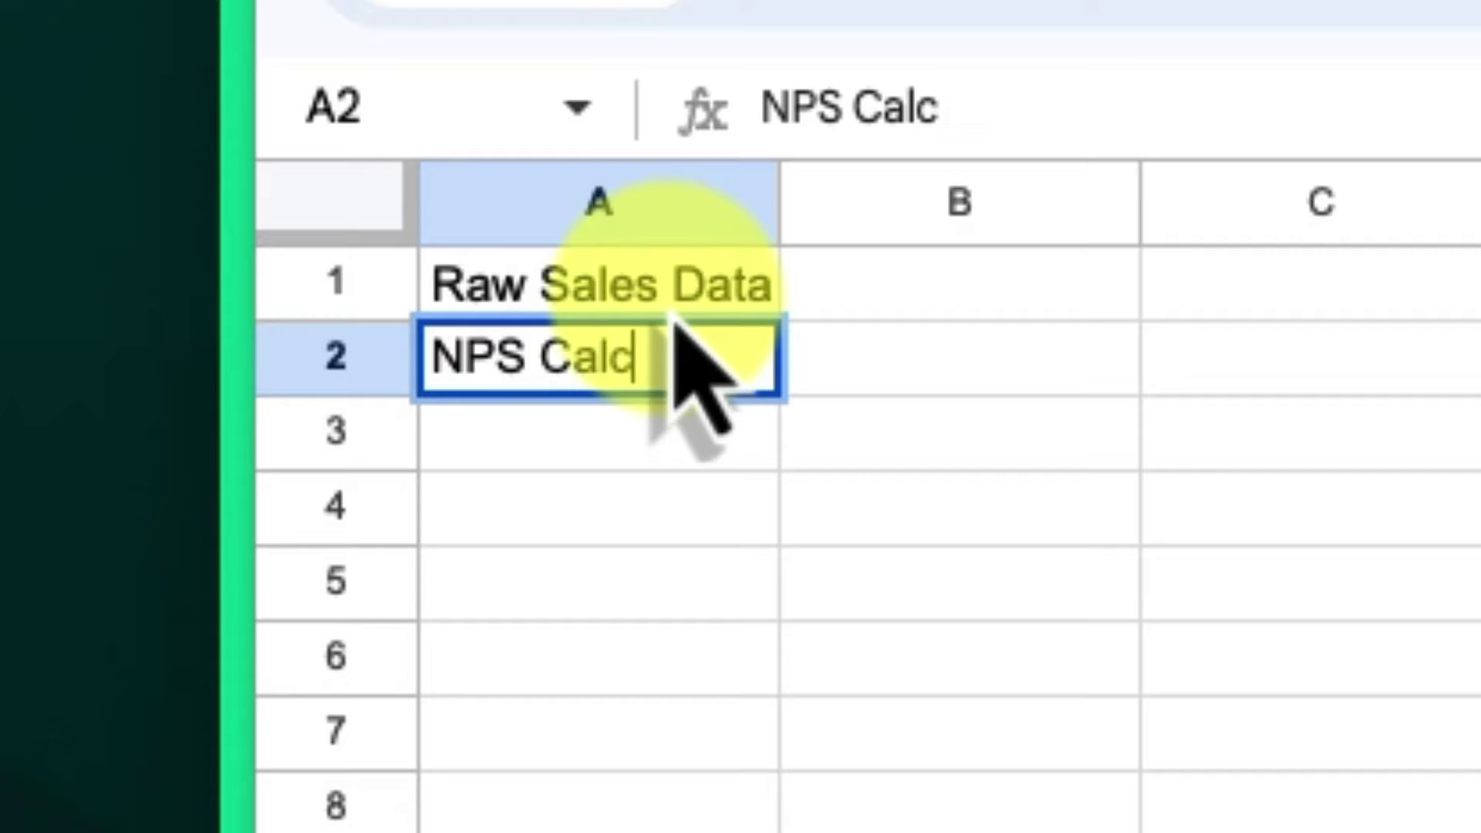
{"action": "type", "text": "ulator"}
{"action": "key", "text": "Return"}
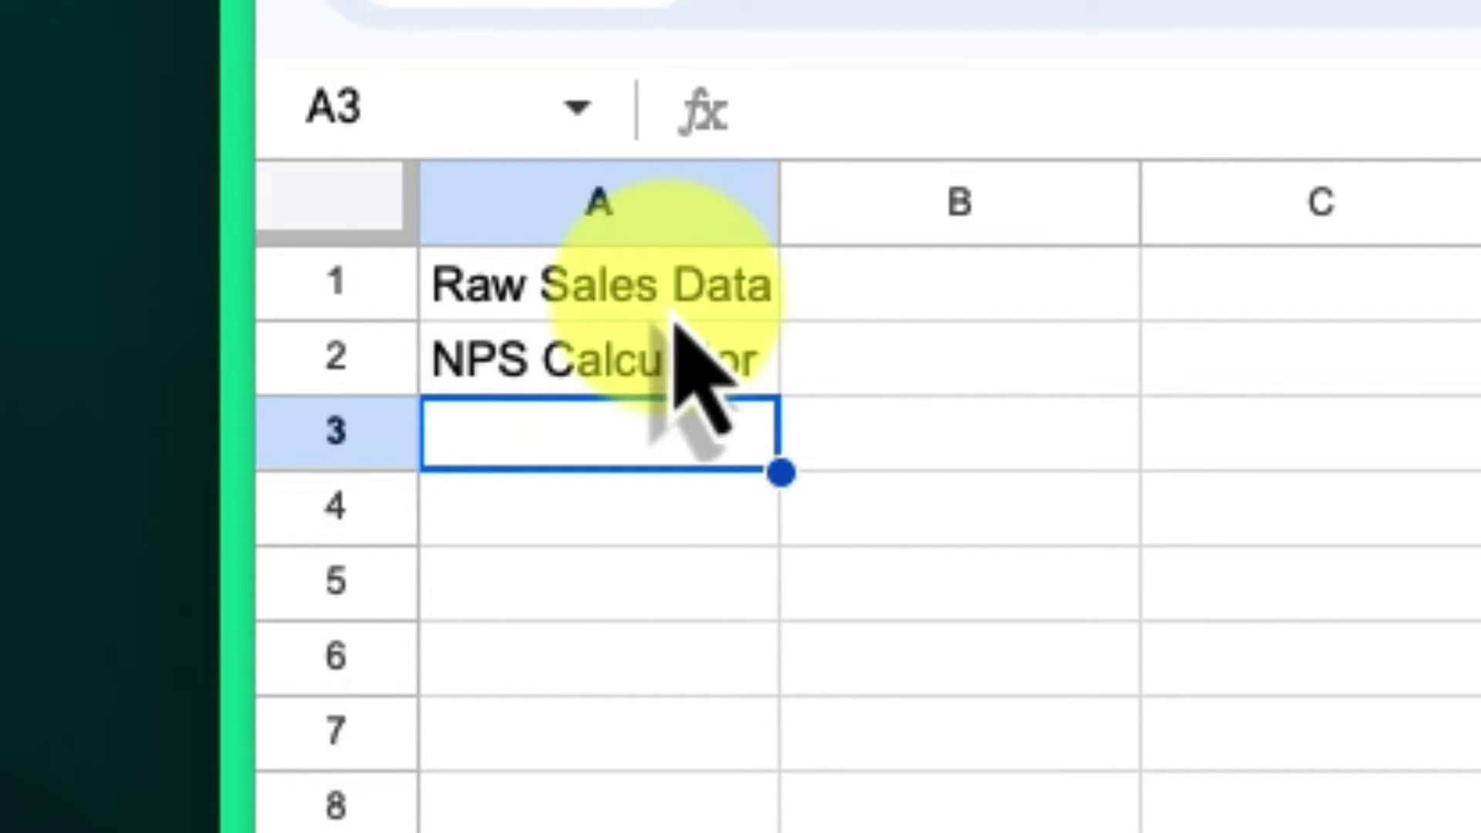
{"action": "type", "text": "Sales Initiativ"}
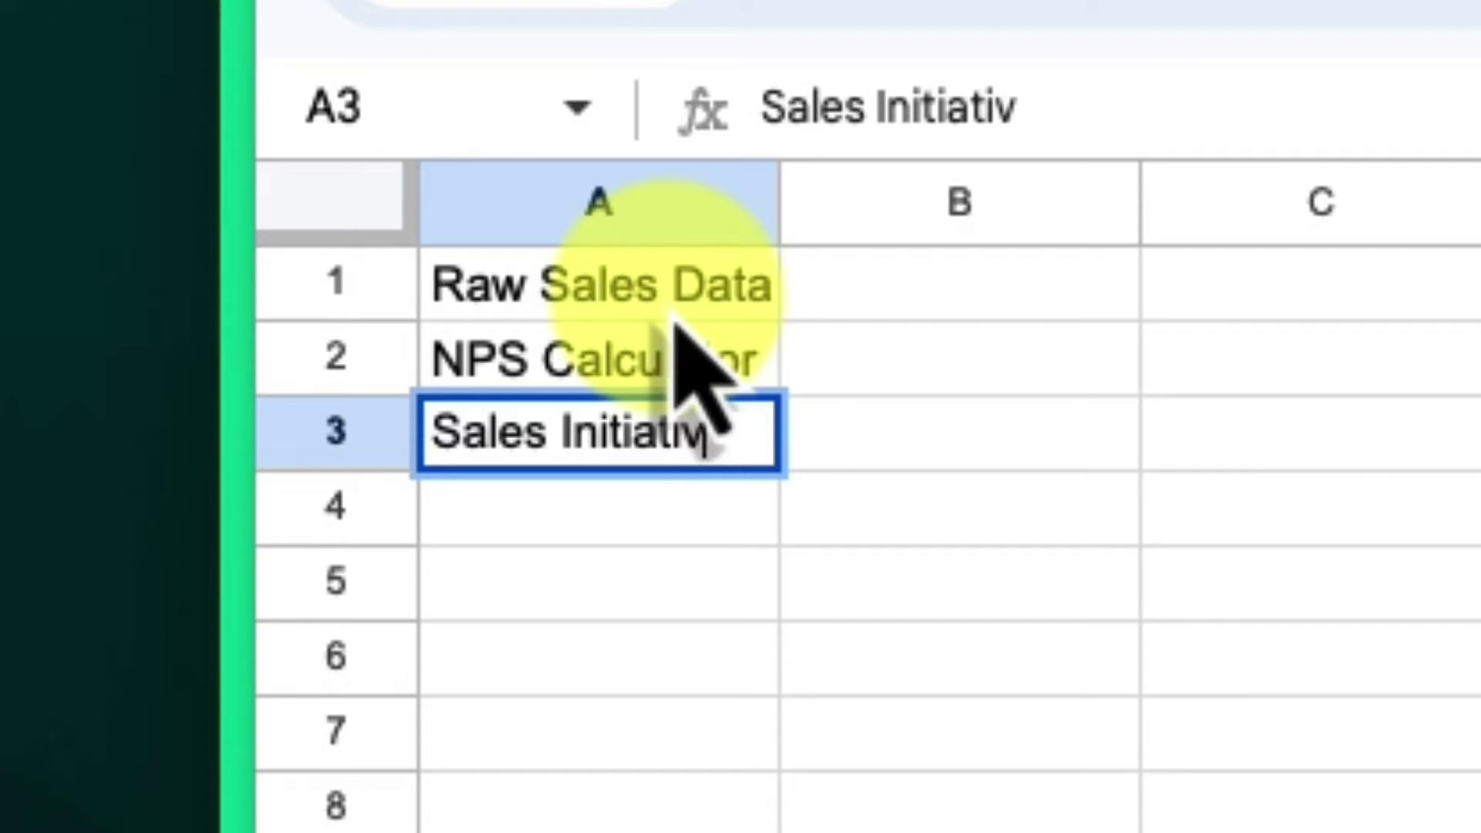
{"action": "type", "text": "e Plan"}
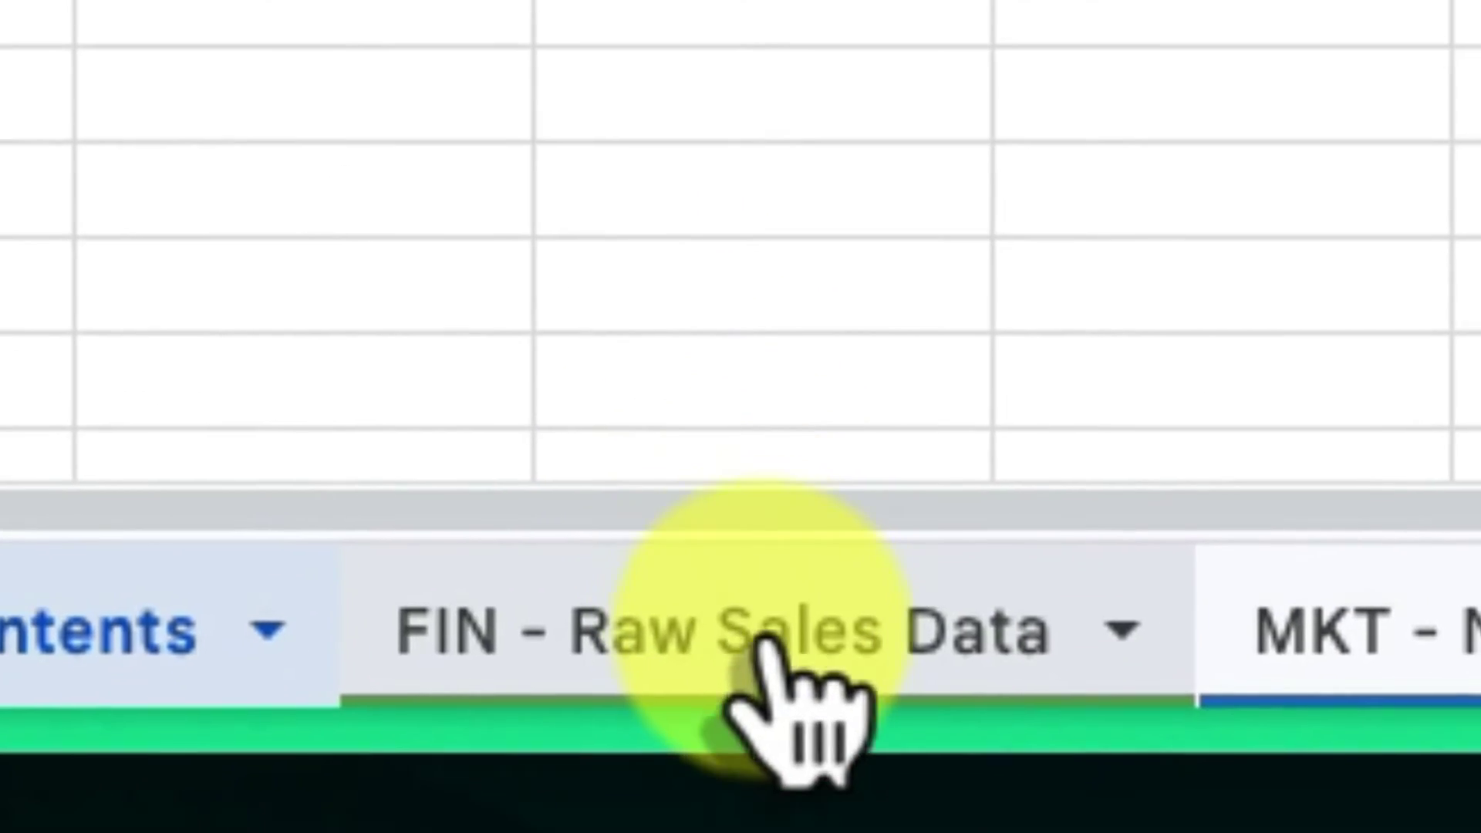
{"action": "left_click", "coordinate": [771, 632]}
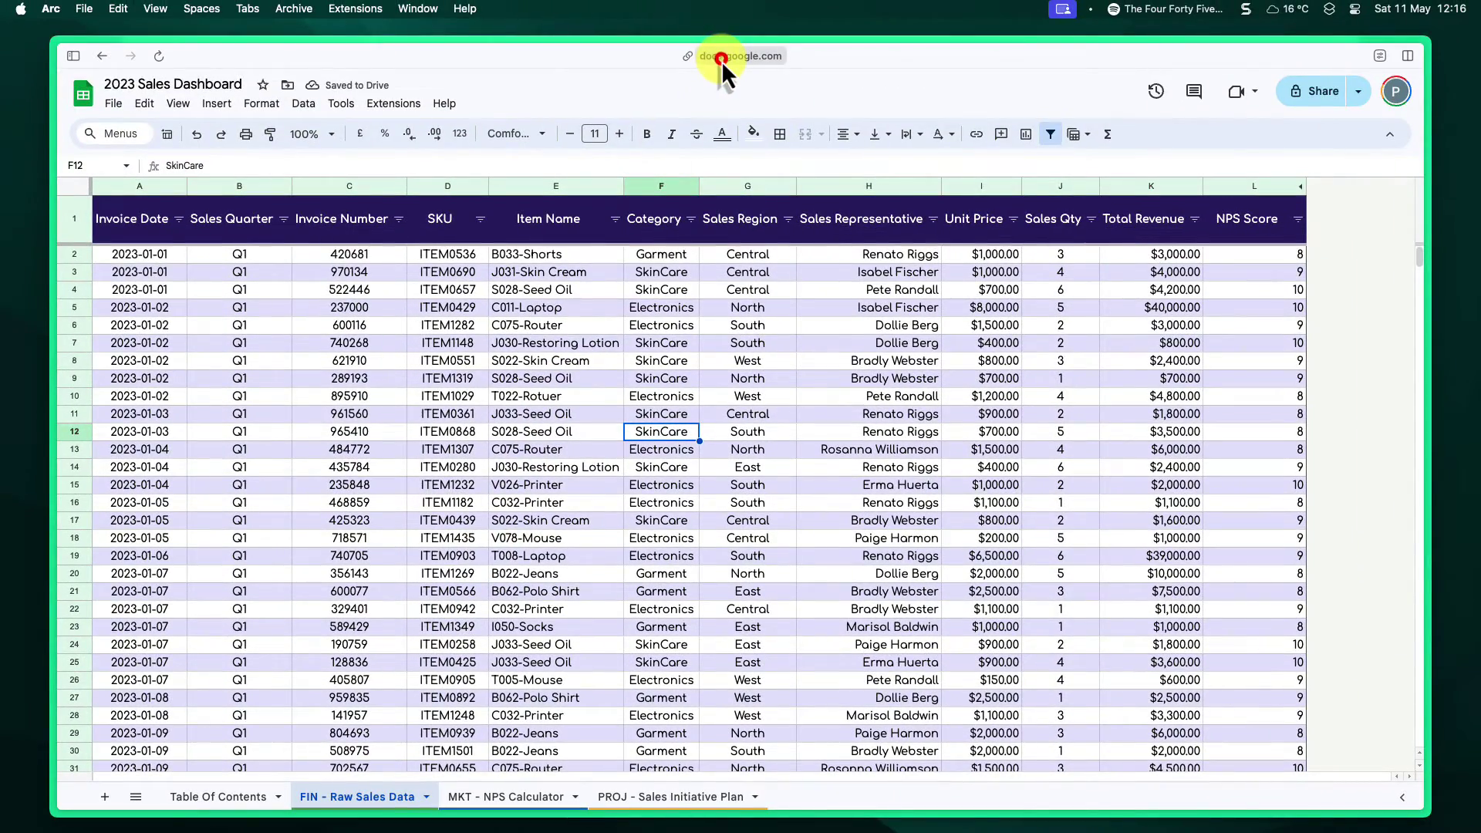
- Copy the FIN - Raw Sales Data sheet URL and enter =HYPERLINK(url, "Raw Sales Data") in B1
{"action": "left_click", "coordinate": [720, 60]}
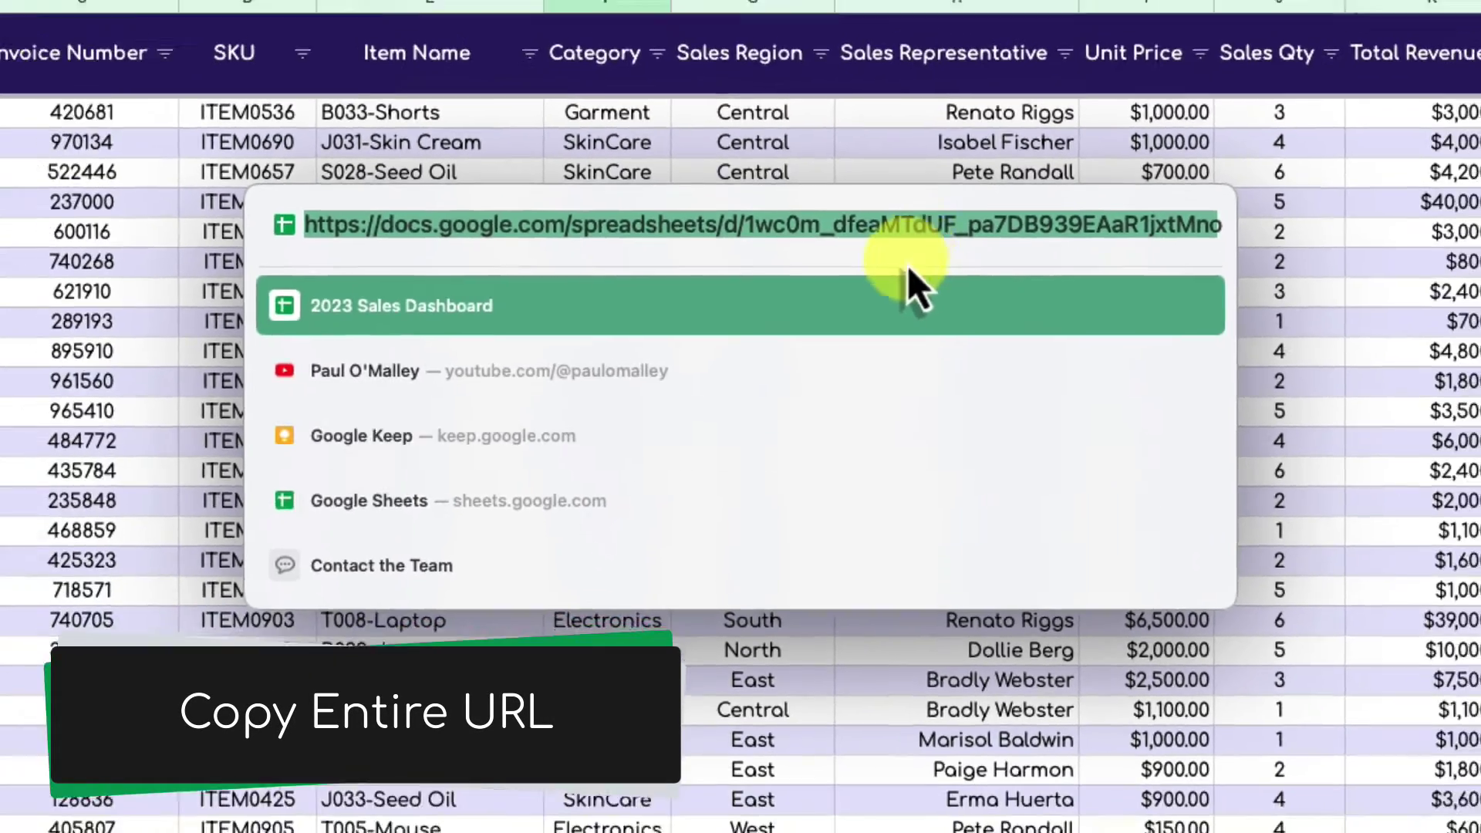
{"action": "key", "text": "super+c"}
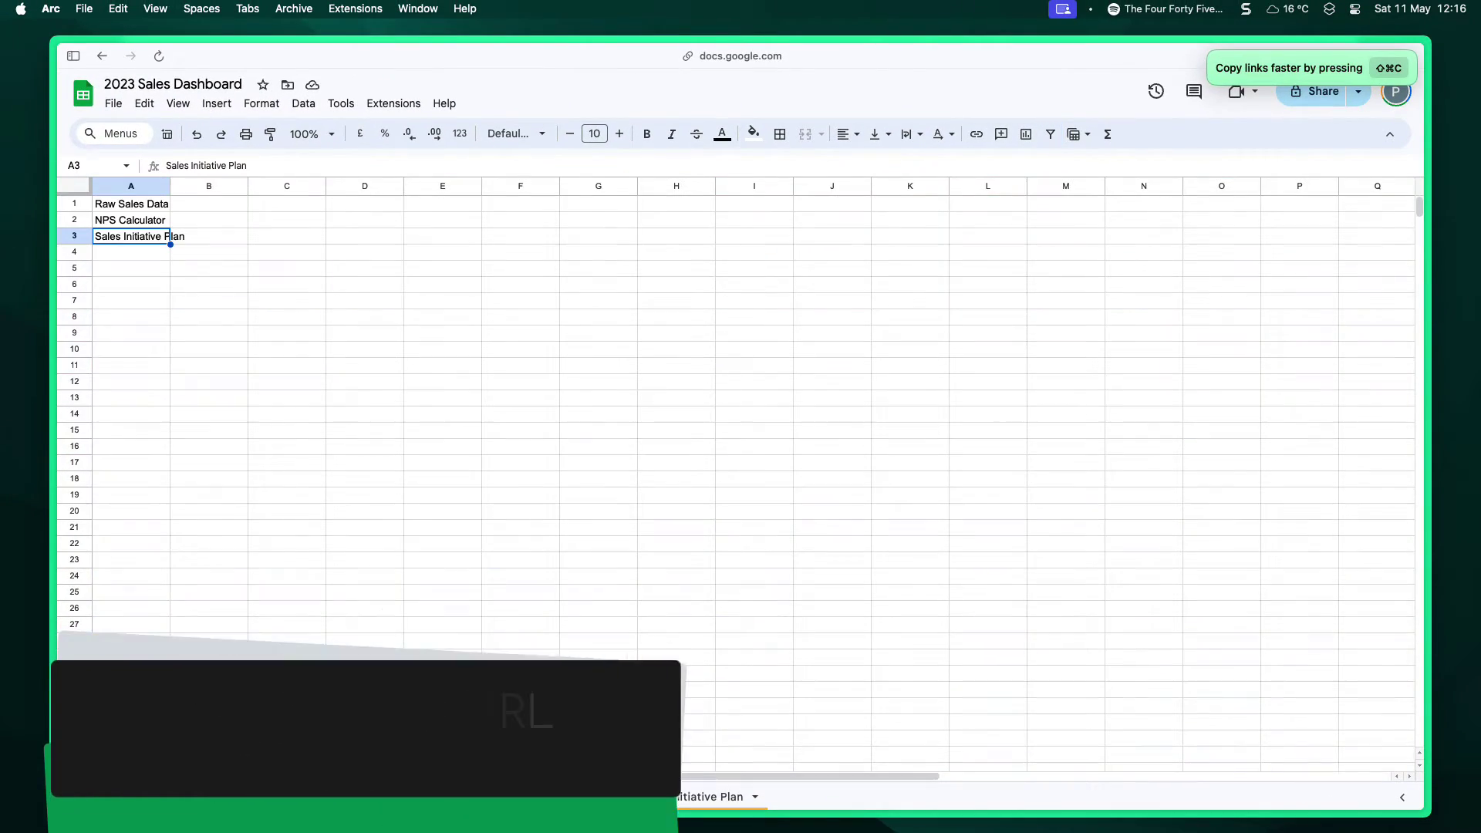
{"action": "left_click", "coordinate": [203, 797]}
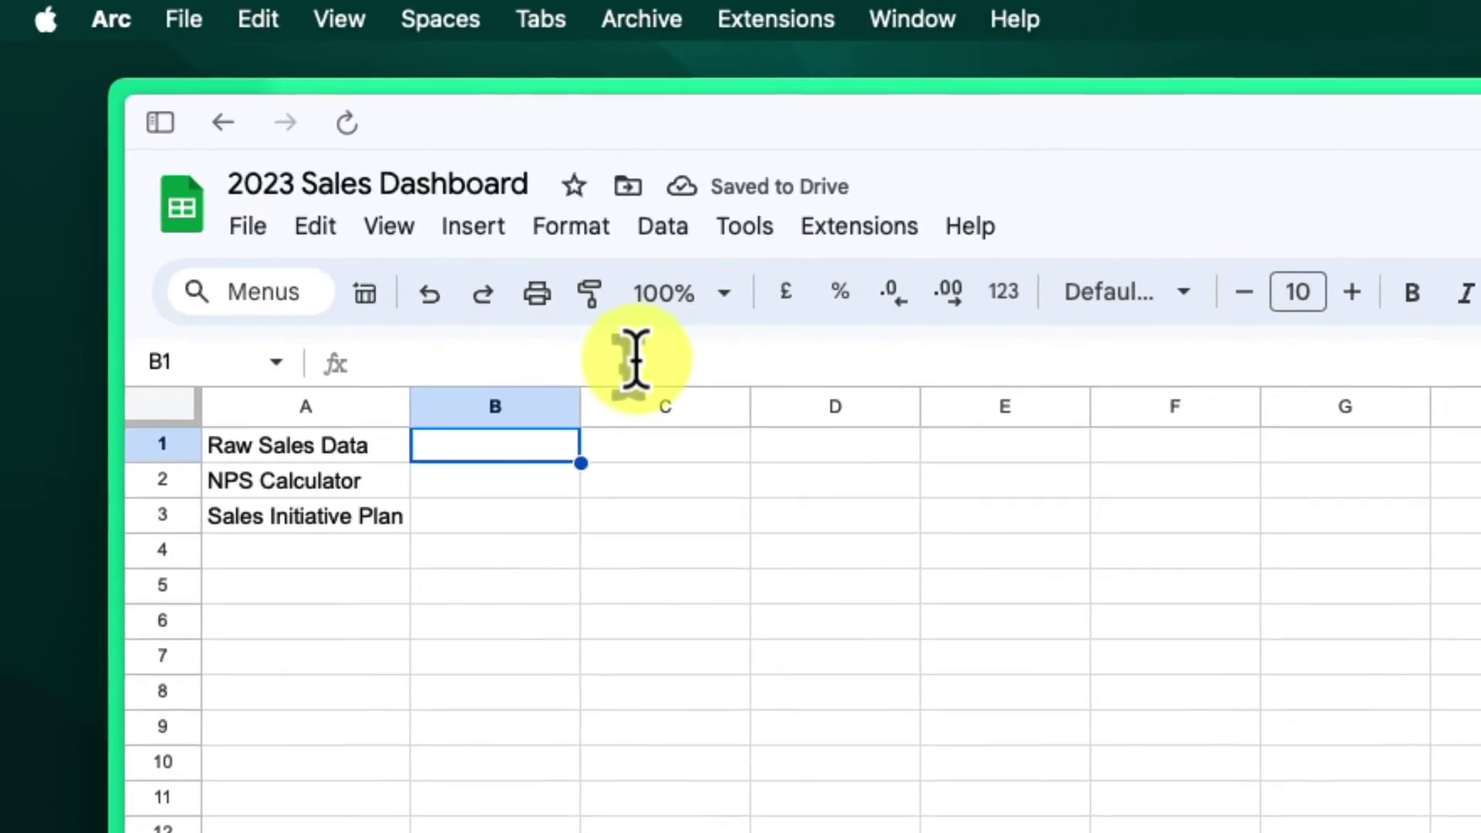
{"action": "left_click", "coordinate": [281, 163]}
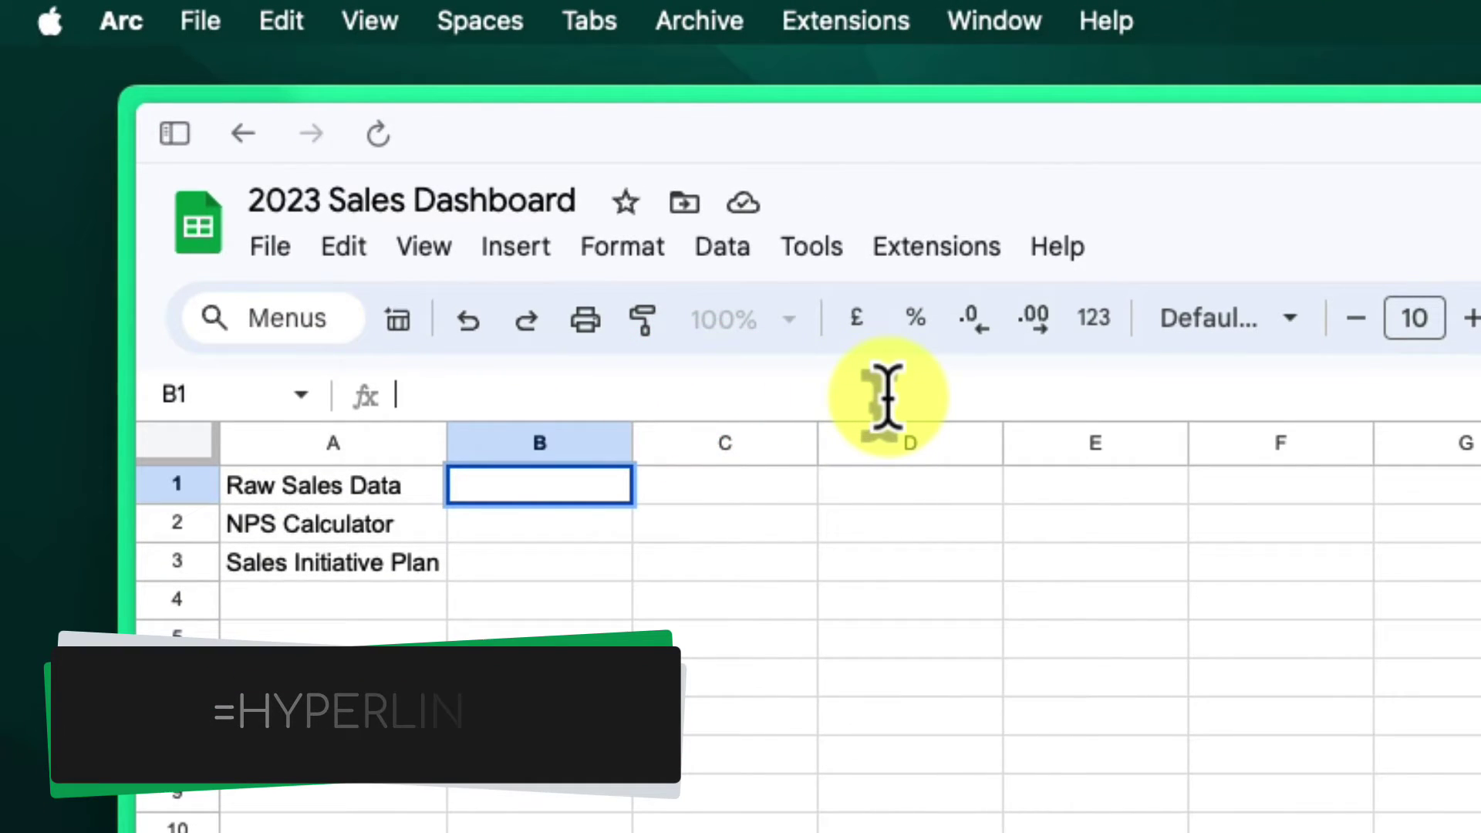
{"action": "type", "text": "="}
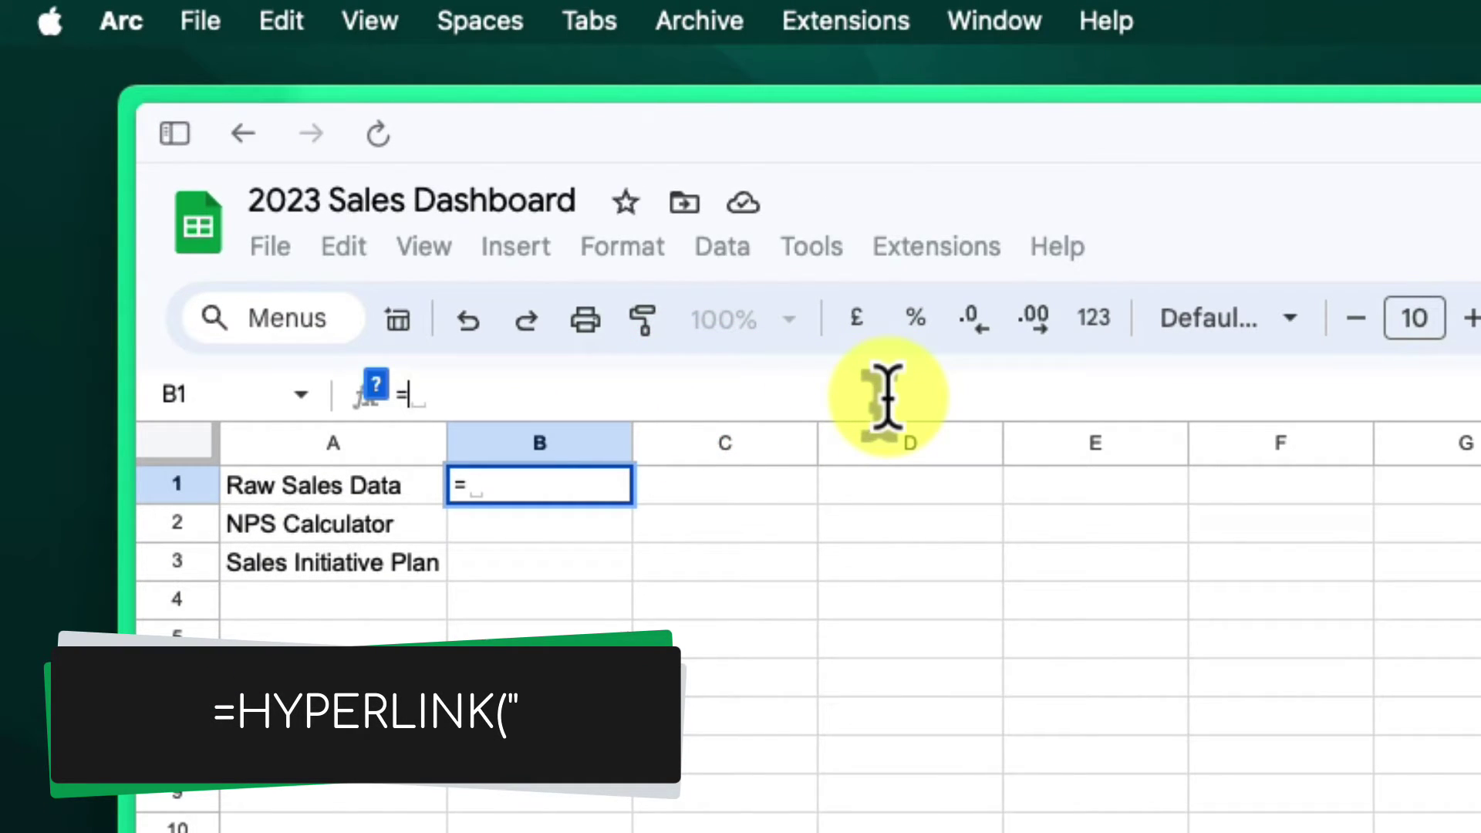
{"action": "type", "text": "HYPERLI"}
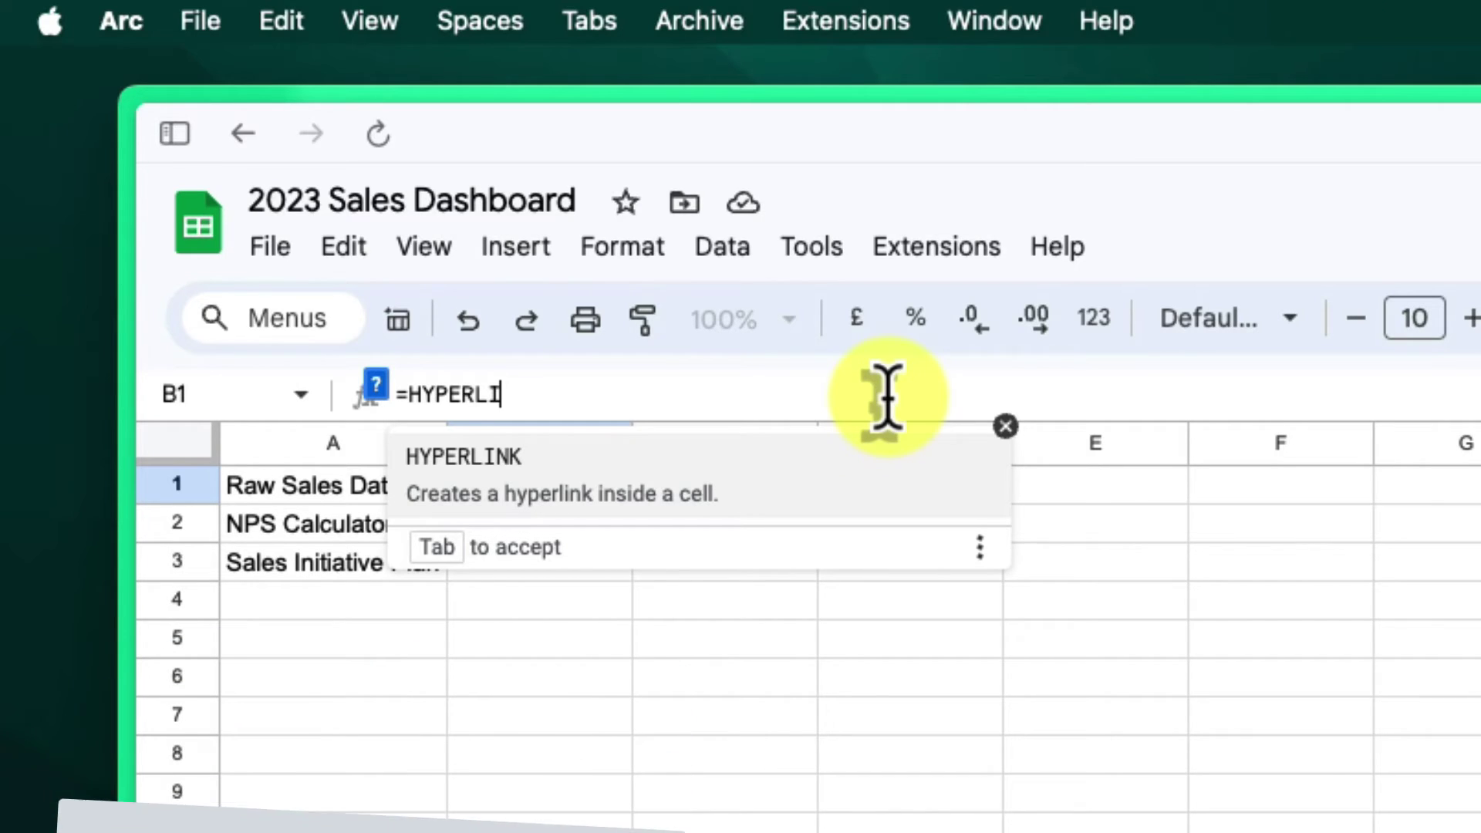
{"action": "type", "text": "NK"}
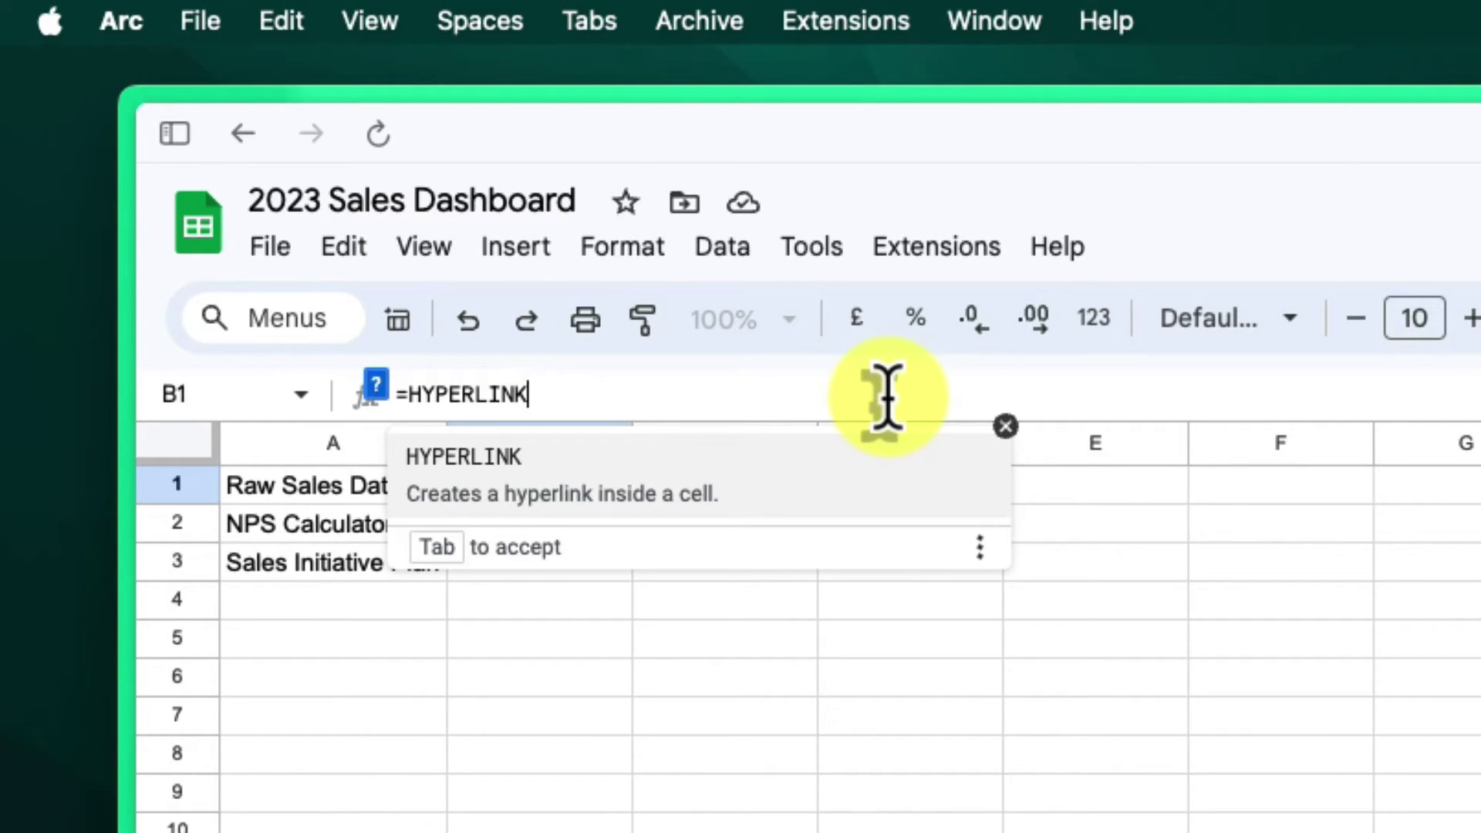
{"action": "type", "text": "("}
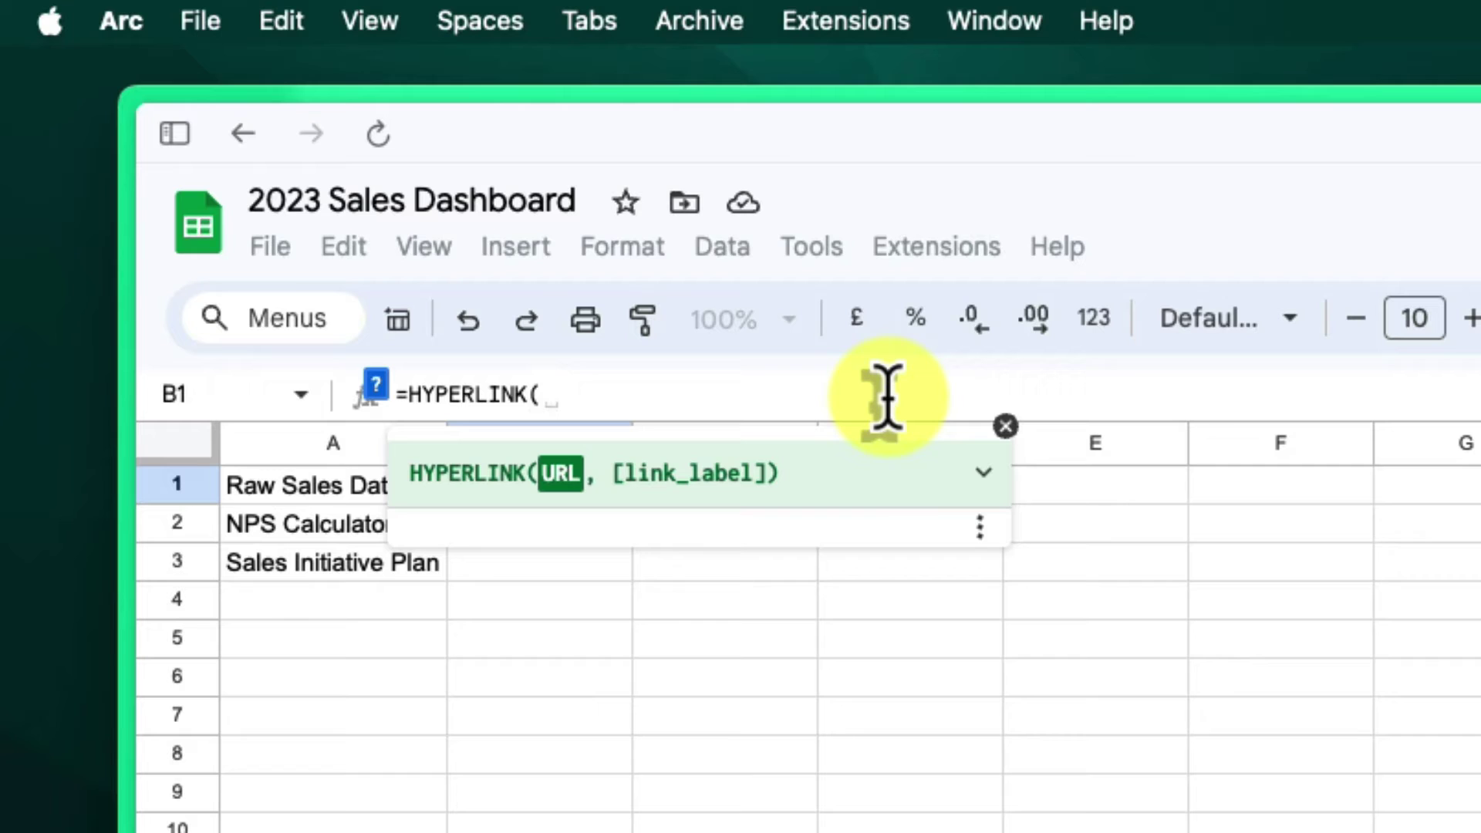
{"action": "type", "text": "\""}
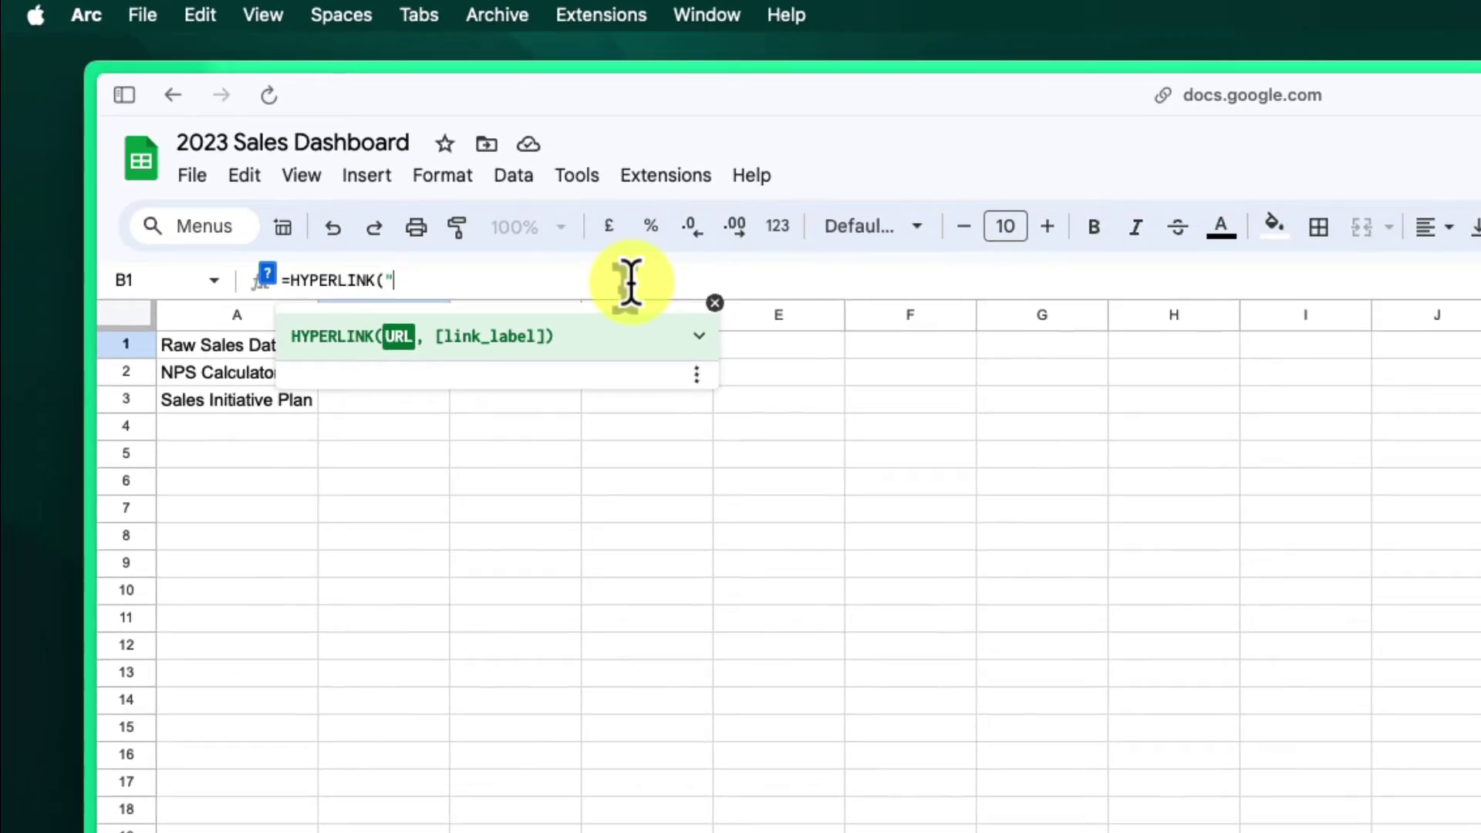
{"action": "key", "text": "super+v"}
{"action": "type", "text": "\""}
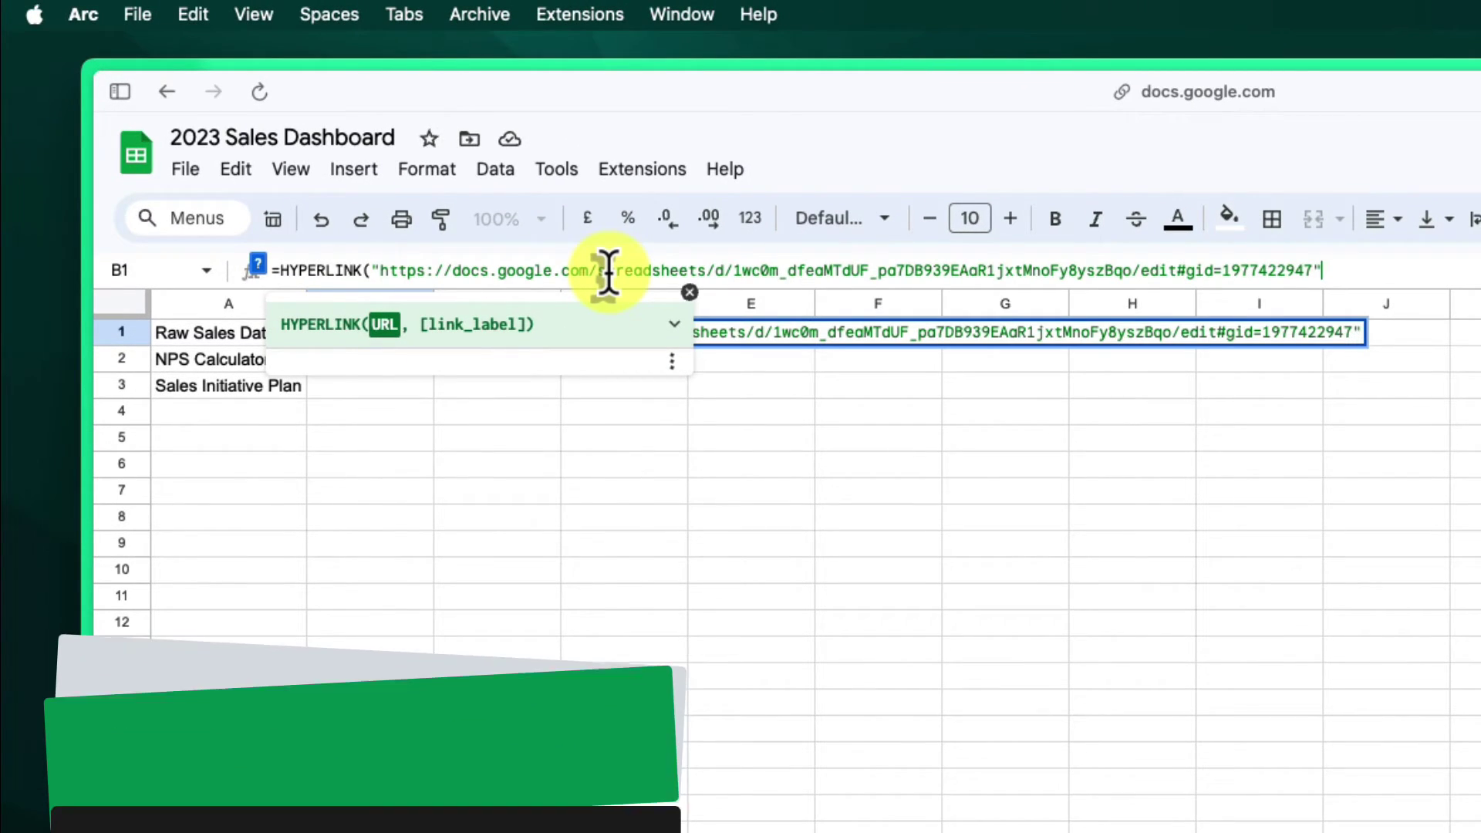
{"action": "type", "text": ", "}
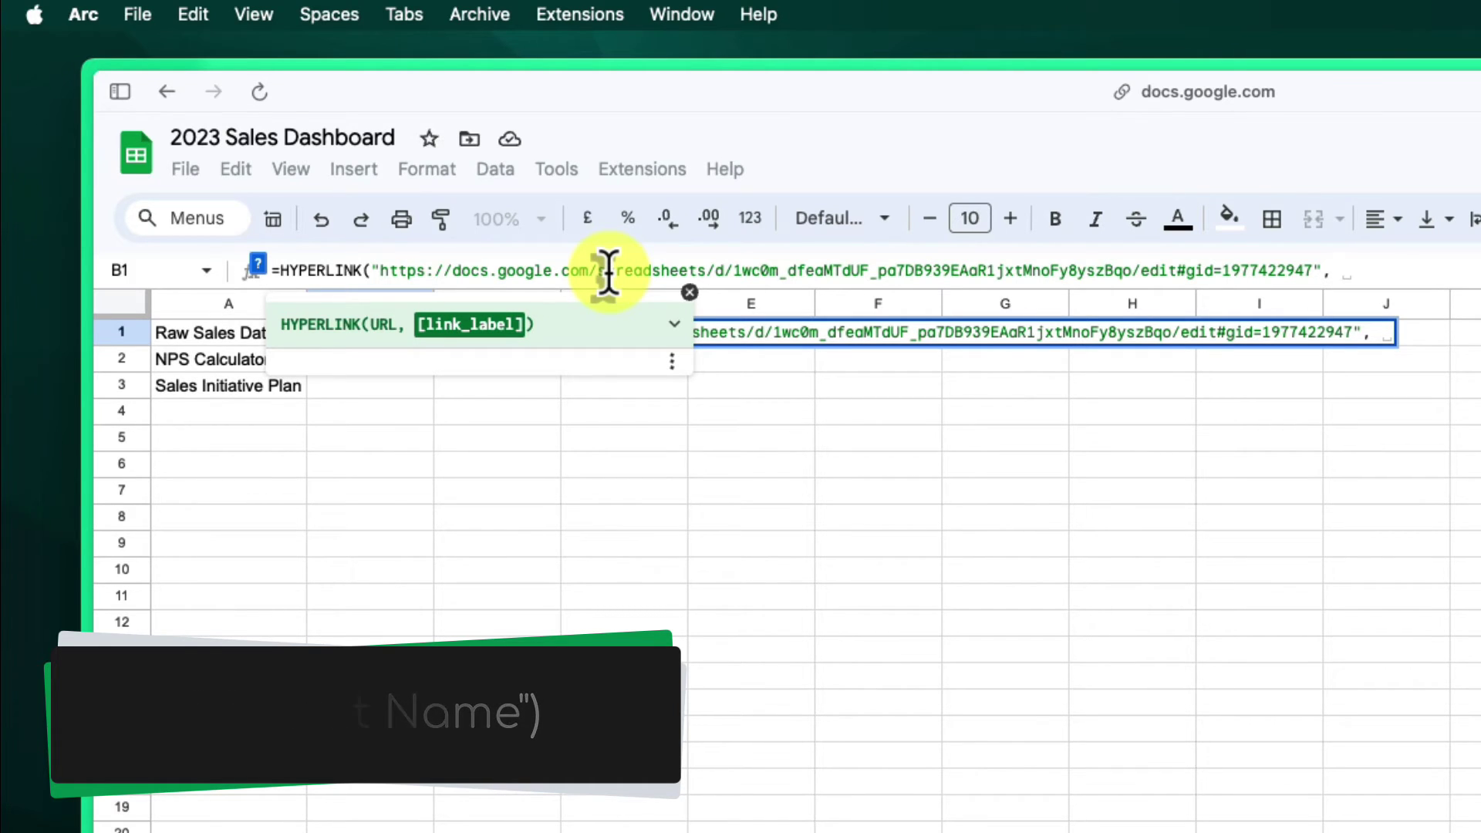
{"action": "type", "text": "\""}
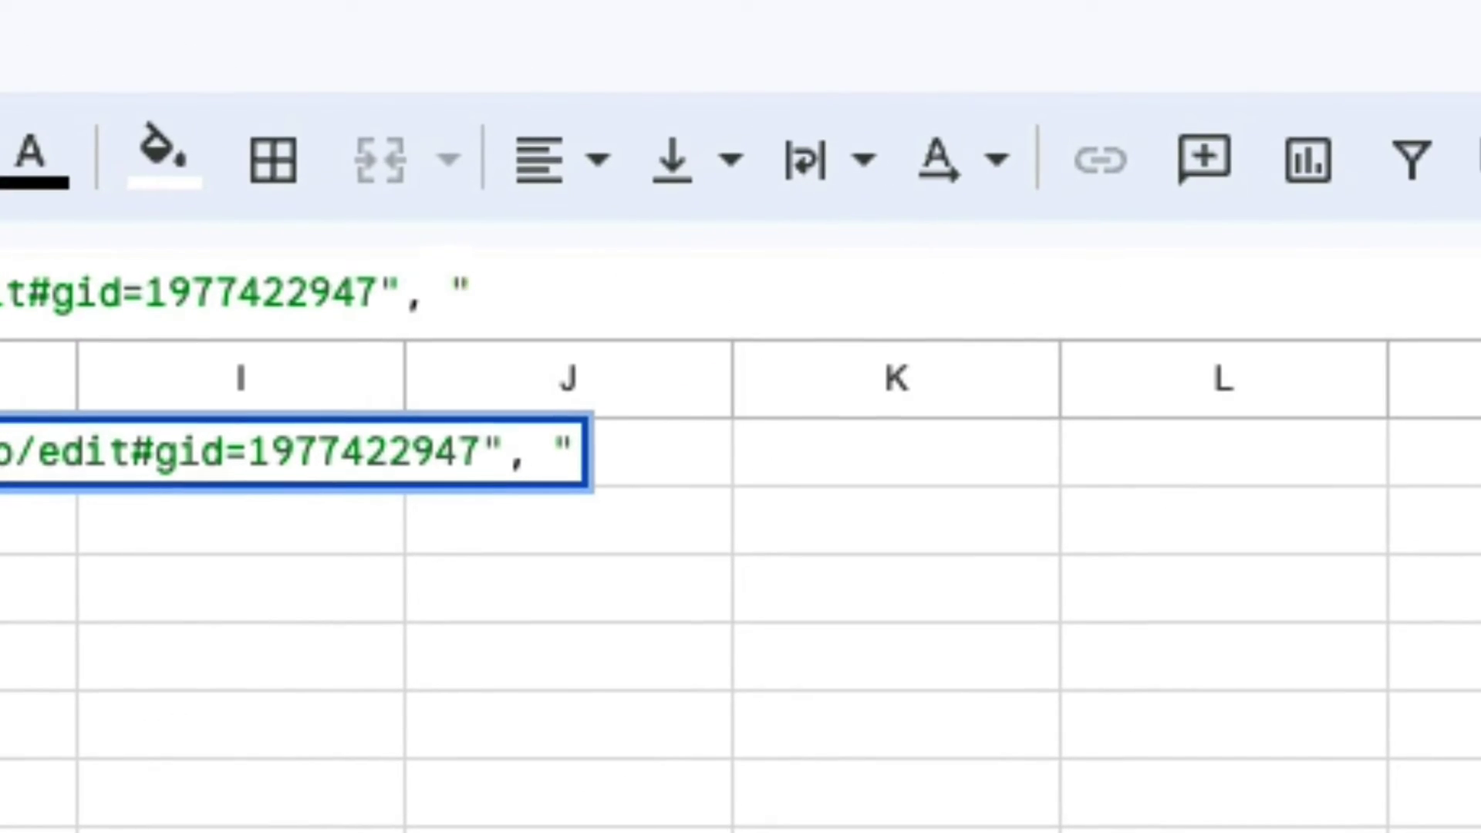
{"action": "type", "text": "Raw "}
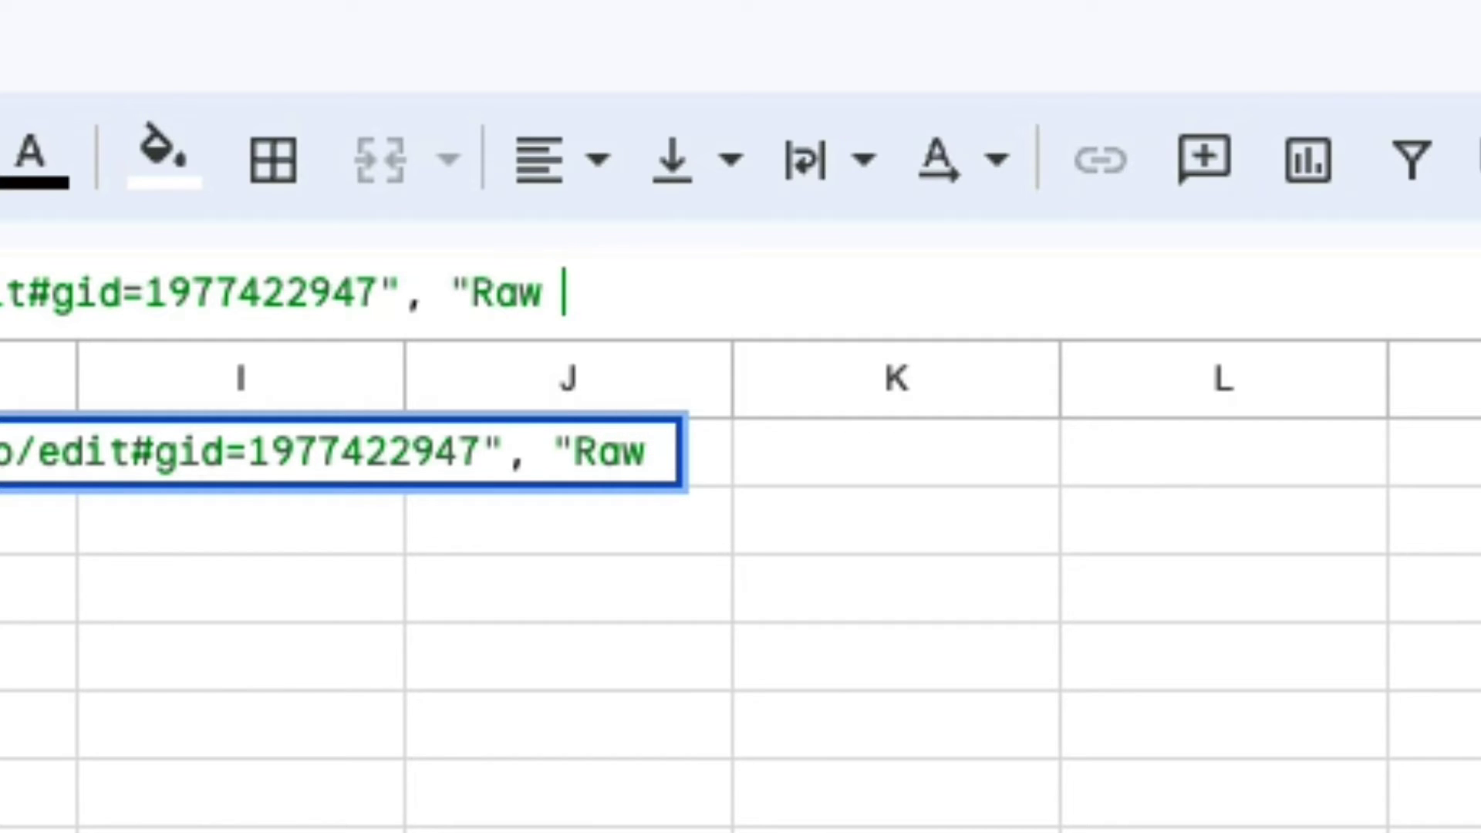
{"action": "type", "text": "Sales Data"}
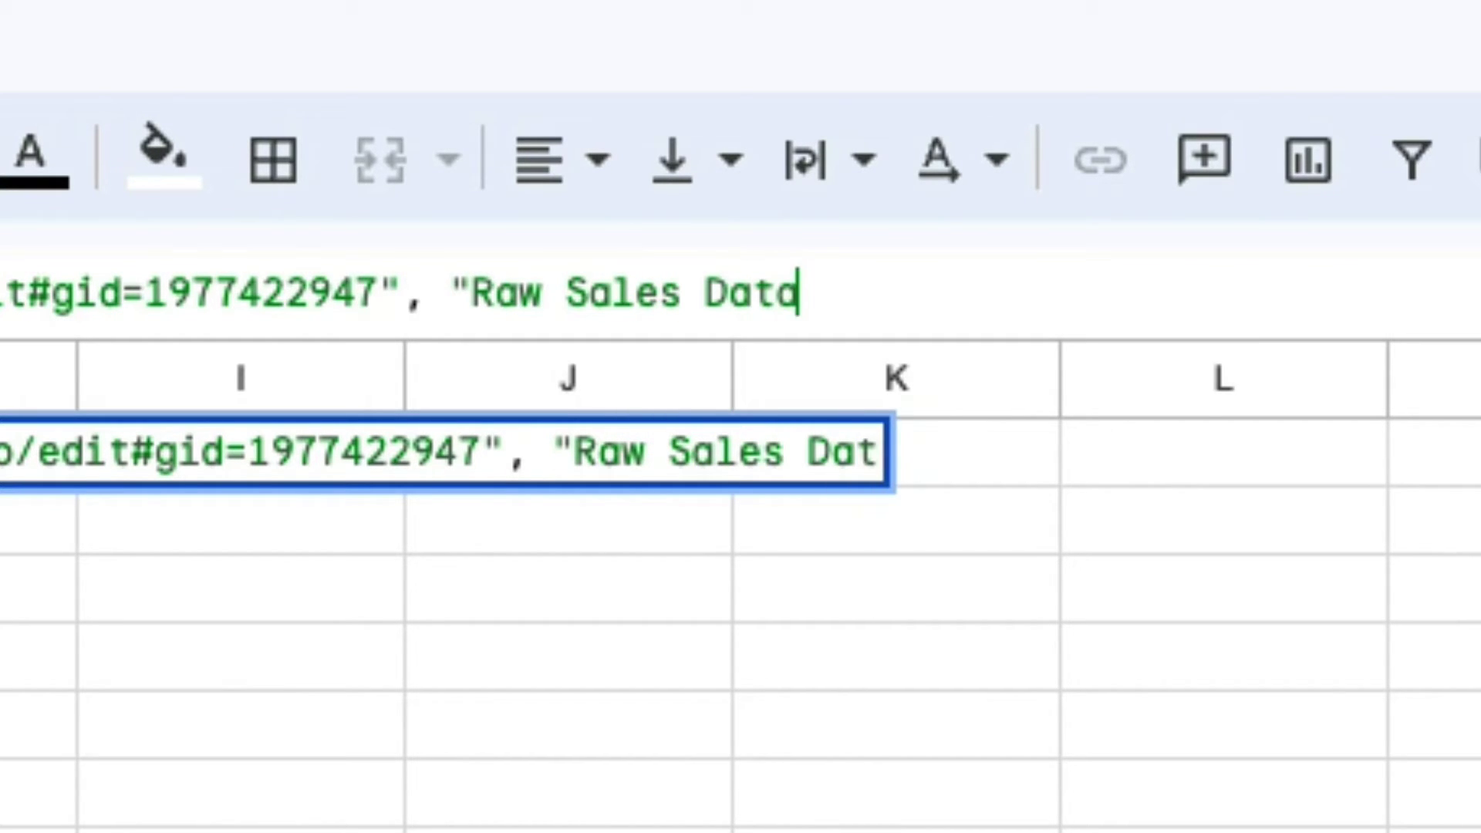
{"action": "type", "text": "\""}
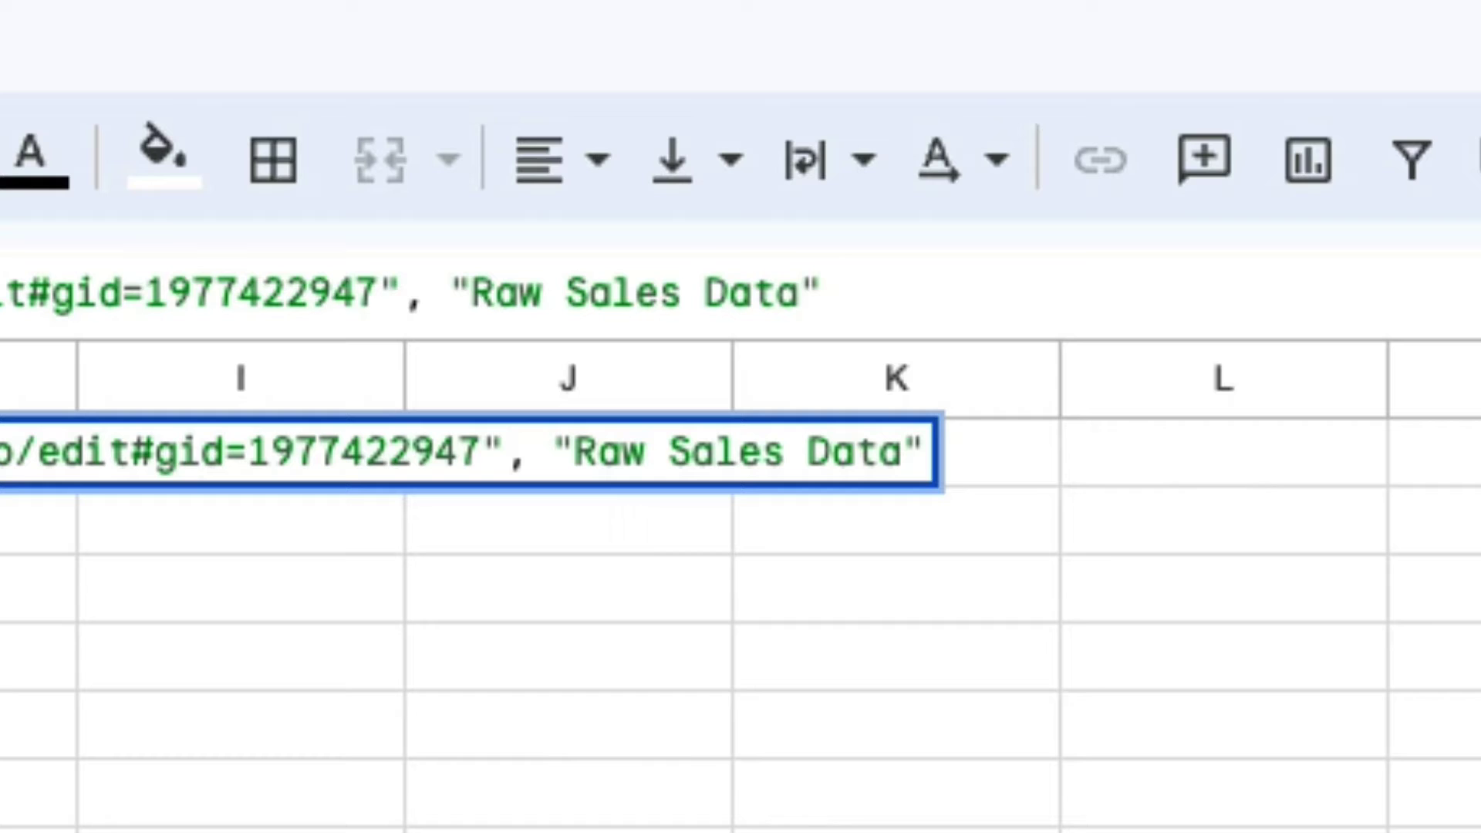
{"action": "type", "text": ")"}
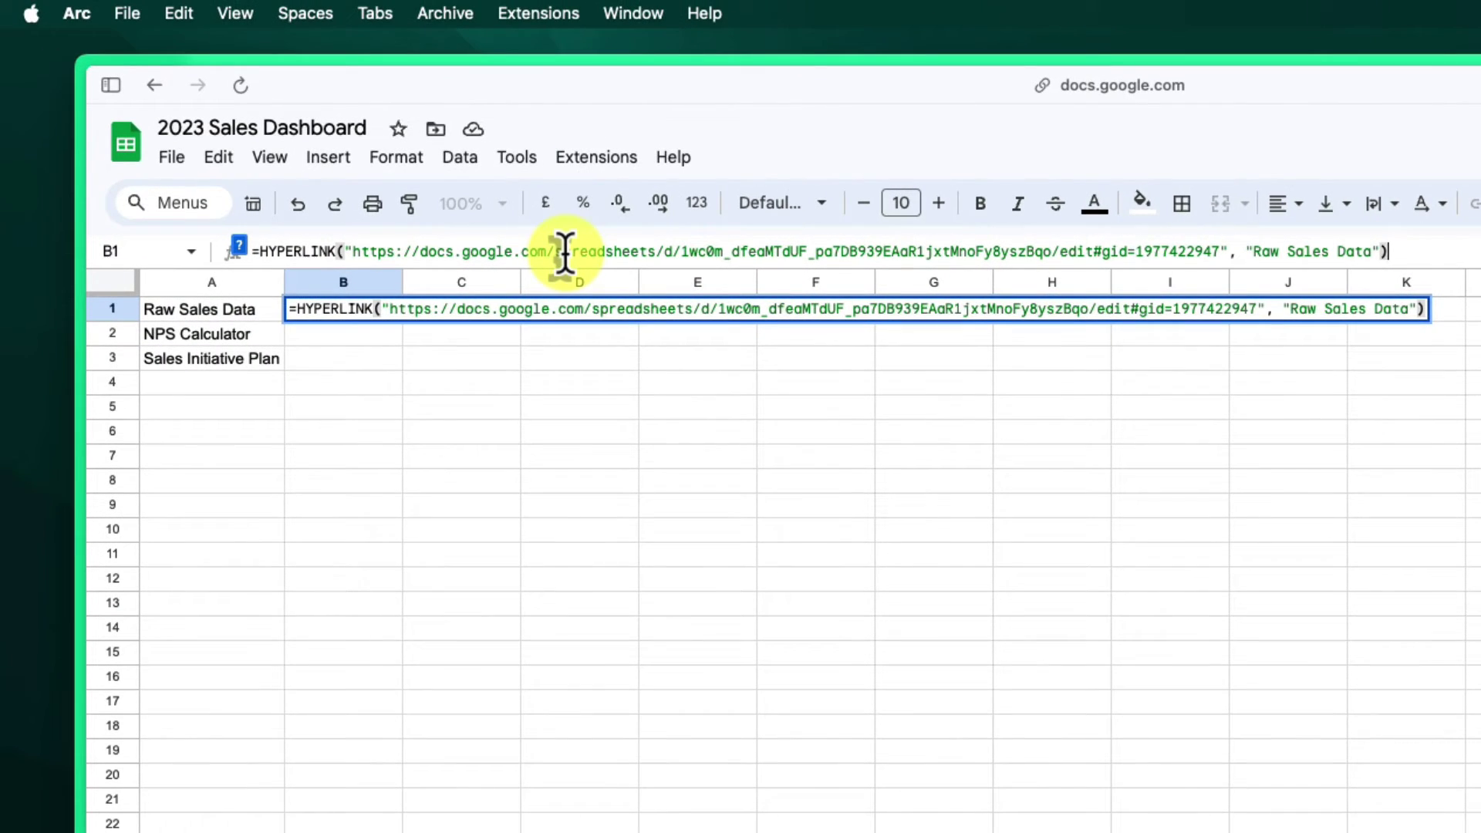
{"action": "key", "text": "Return"}
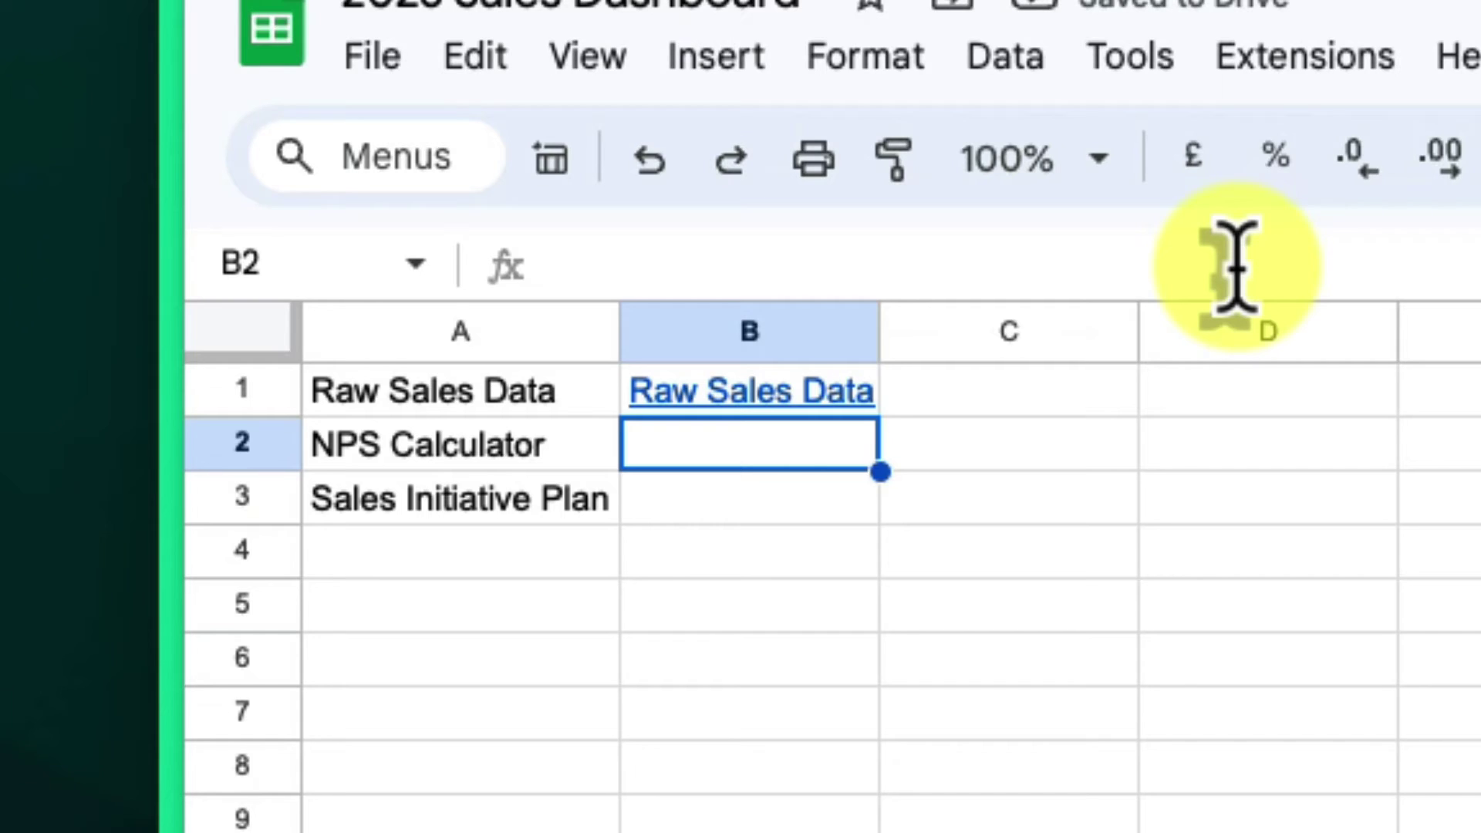
- Take the MKT - NPS Calculator sheet URL and start a HYPERLINK formula with it in B2
{"action": "left_click", "coordinate": [1234, 266]}
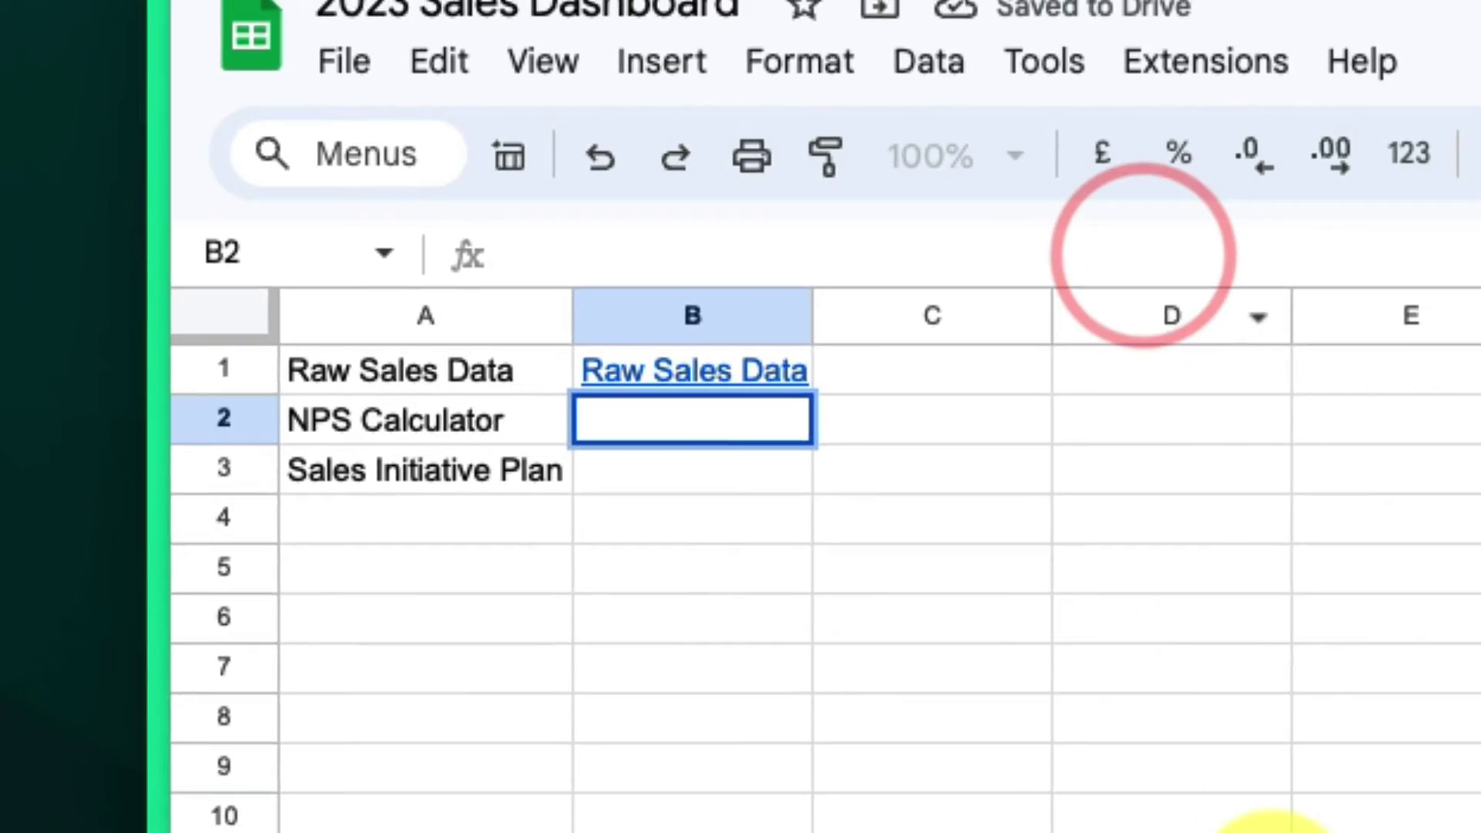
{"action": "left_click", "coordinate": [501, 795]}
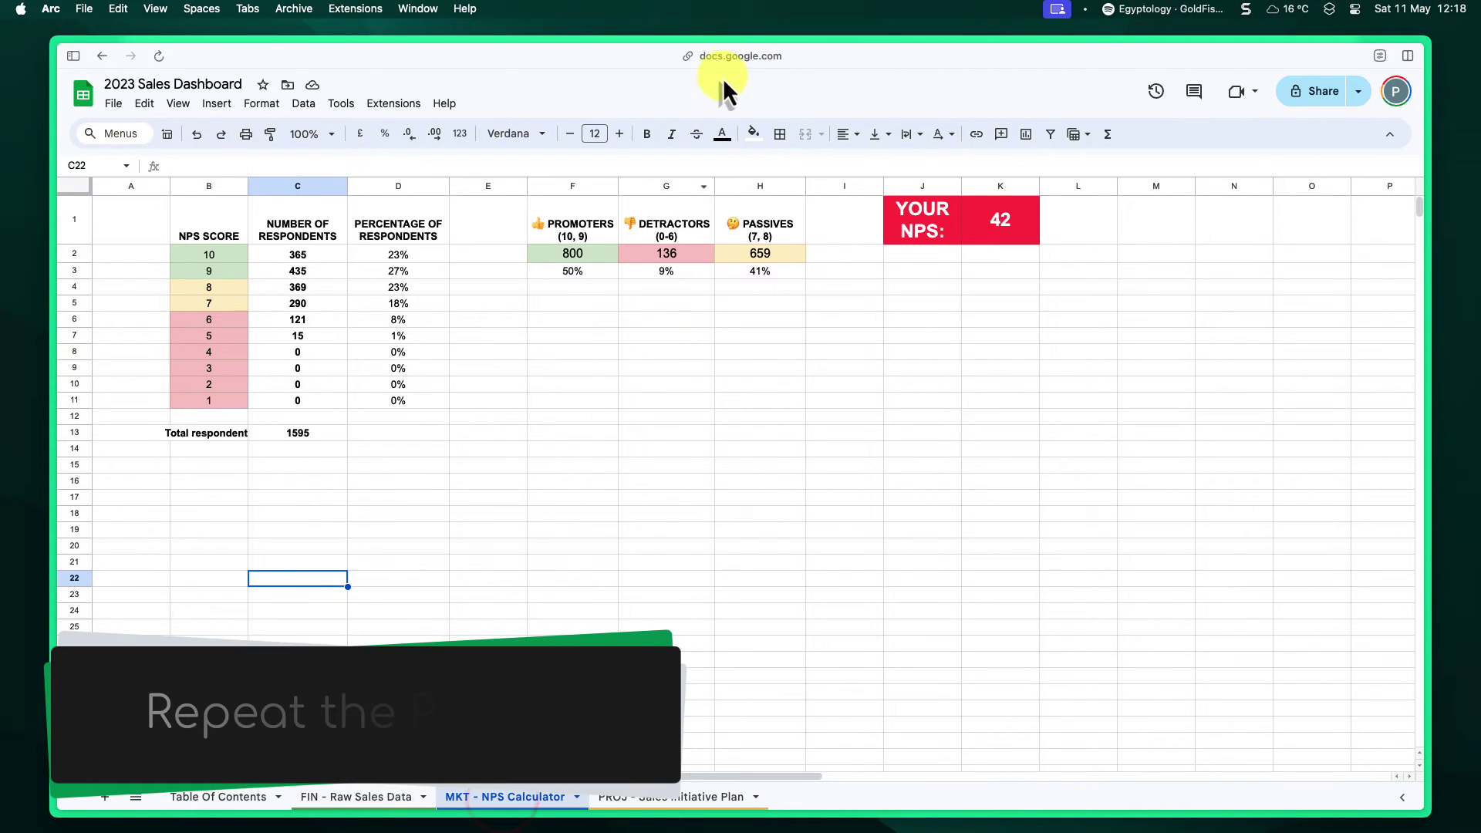
{"action": "left_click", "coordinate": [728, 60]}
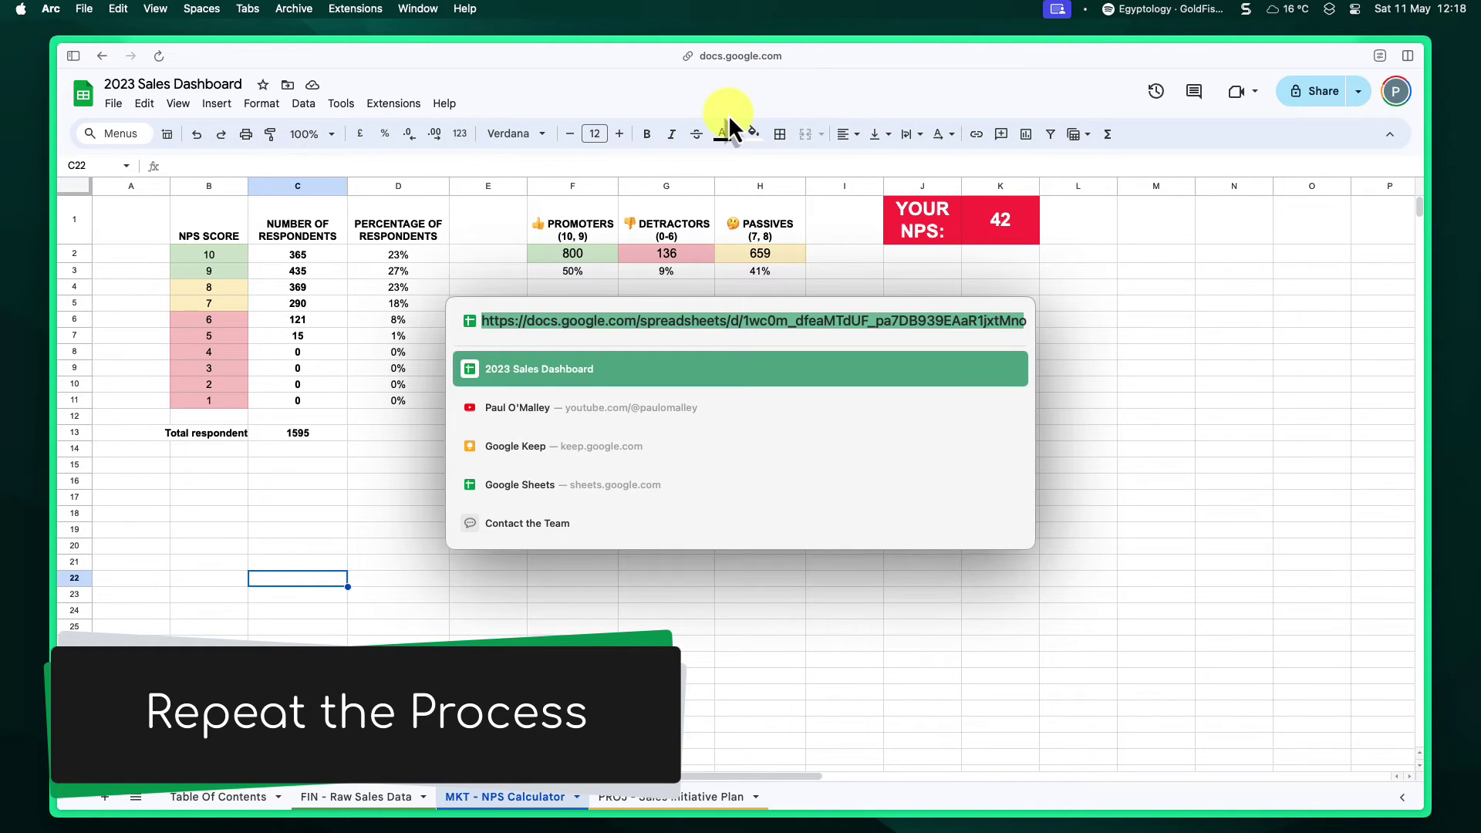
{"action": "left_click", "coordinate": [212, 797]}
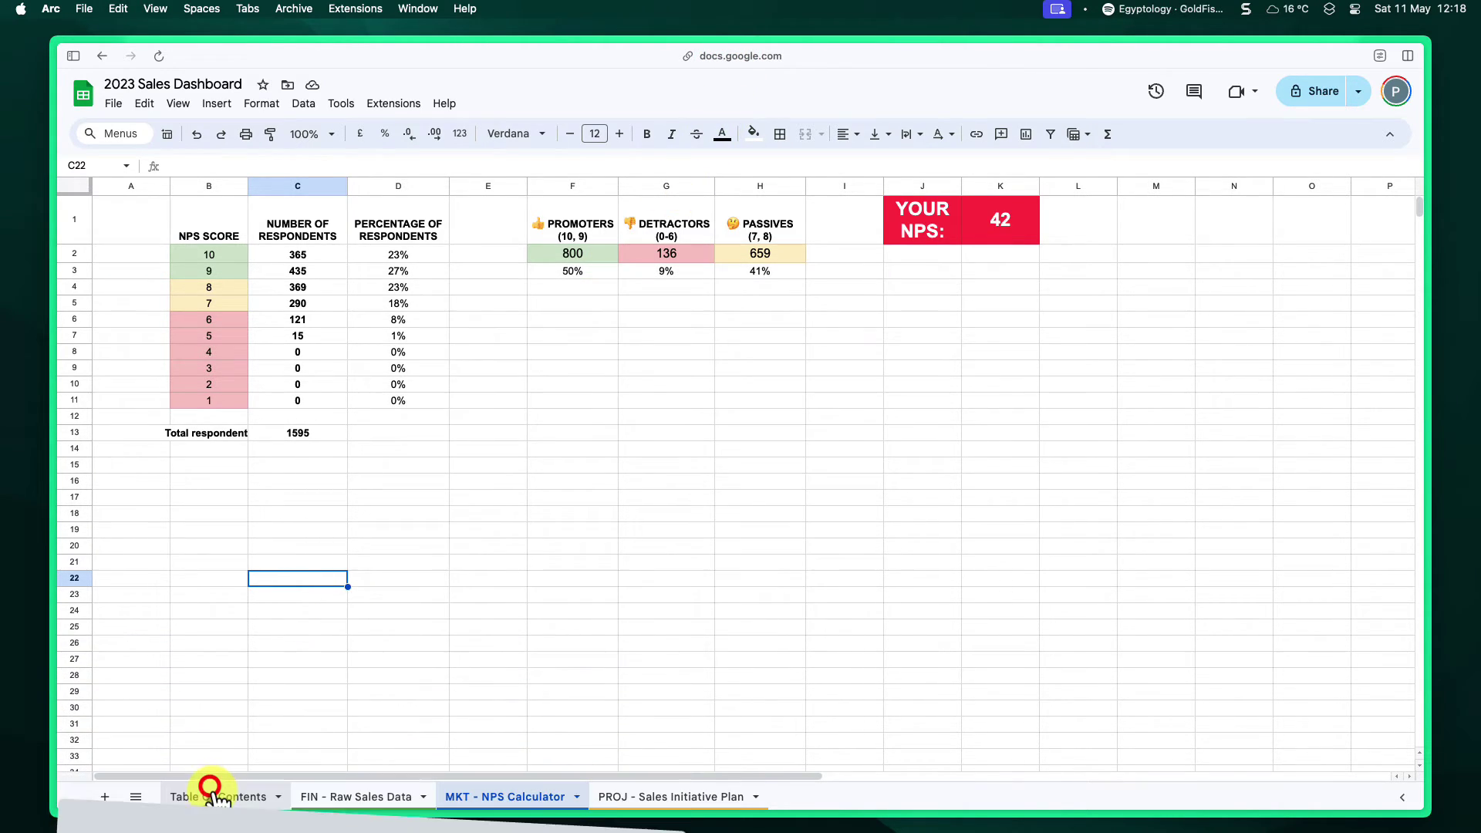
{"action": "left_click", "coordinate": [212, 796]}
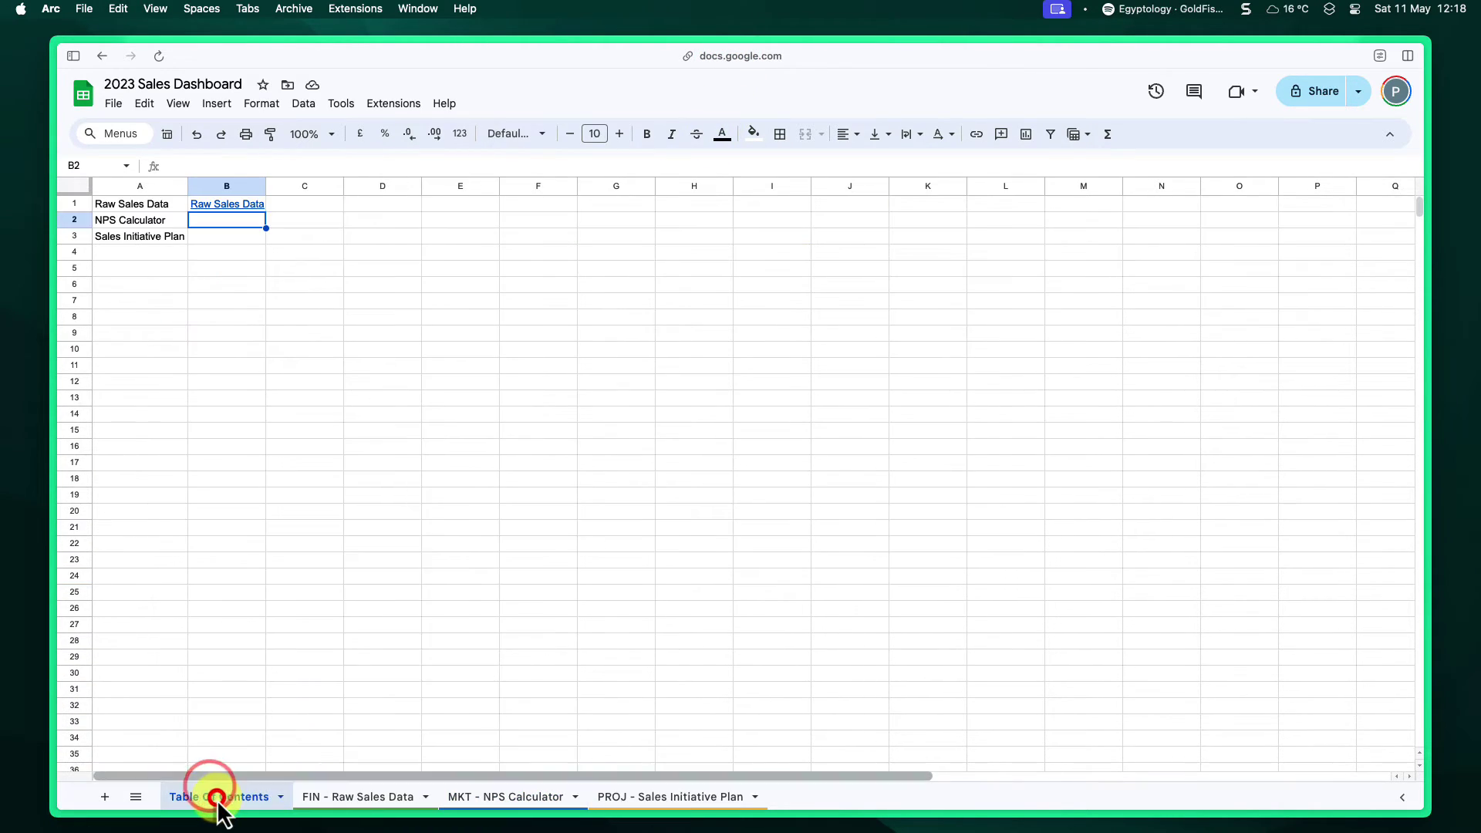
{"action": "left_click", "coordinate": [326, 162]}
{"action": "type", "text": "="}
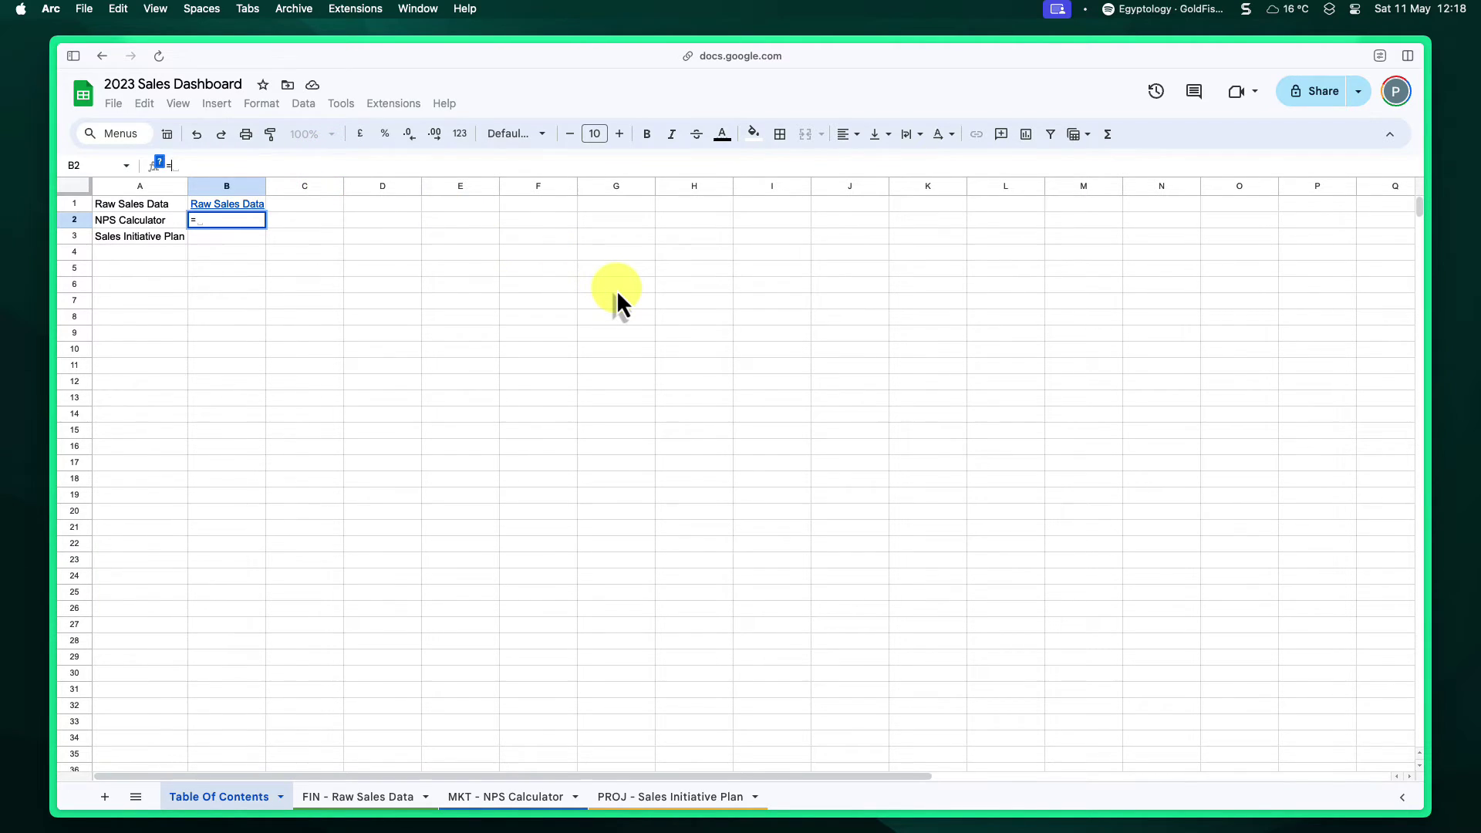
{"action": "type", "text": "HYPERLINK"}
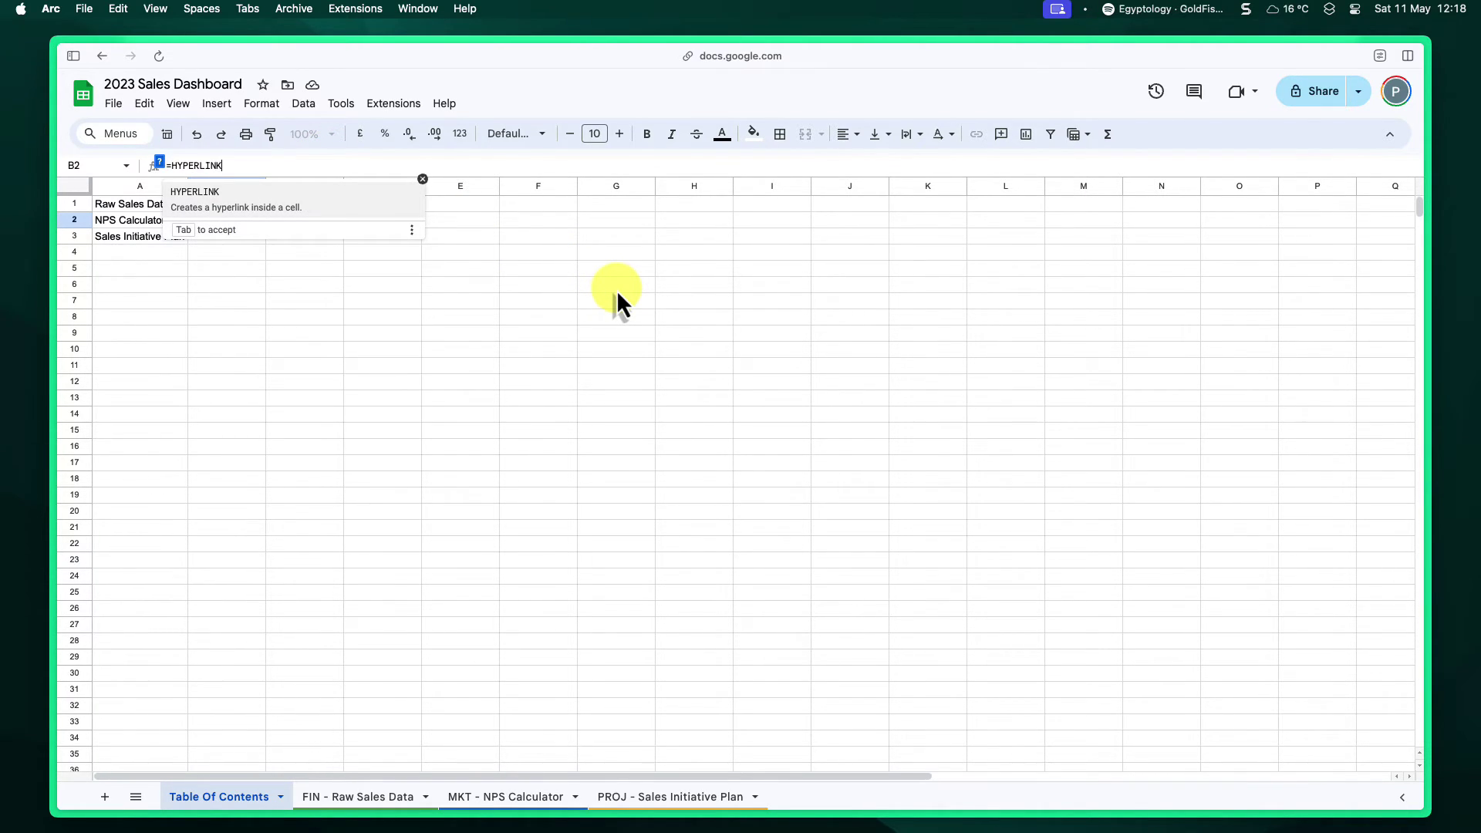
{"action": "type", "text": "("}
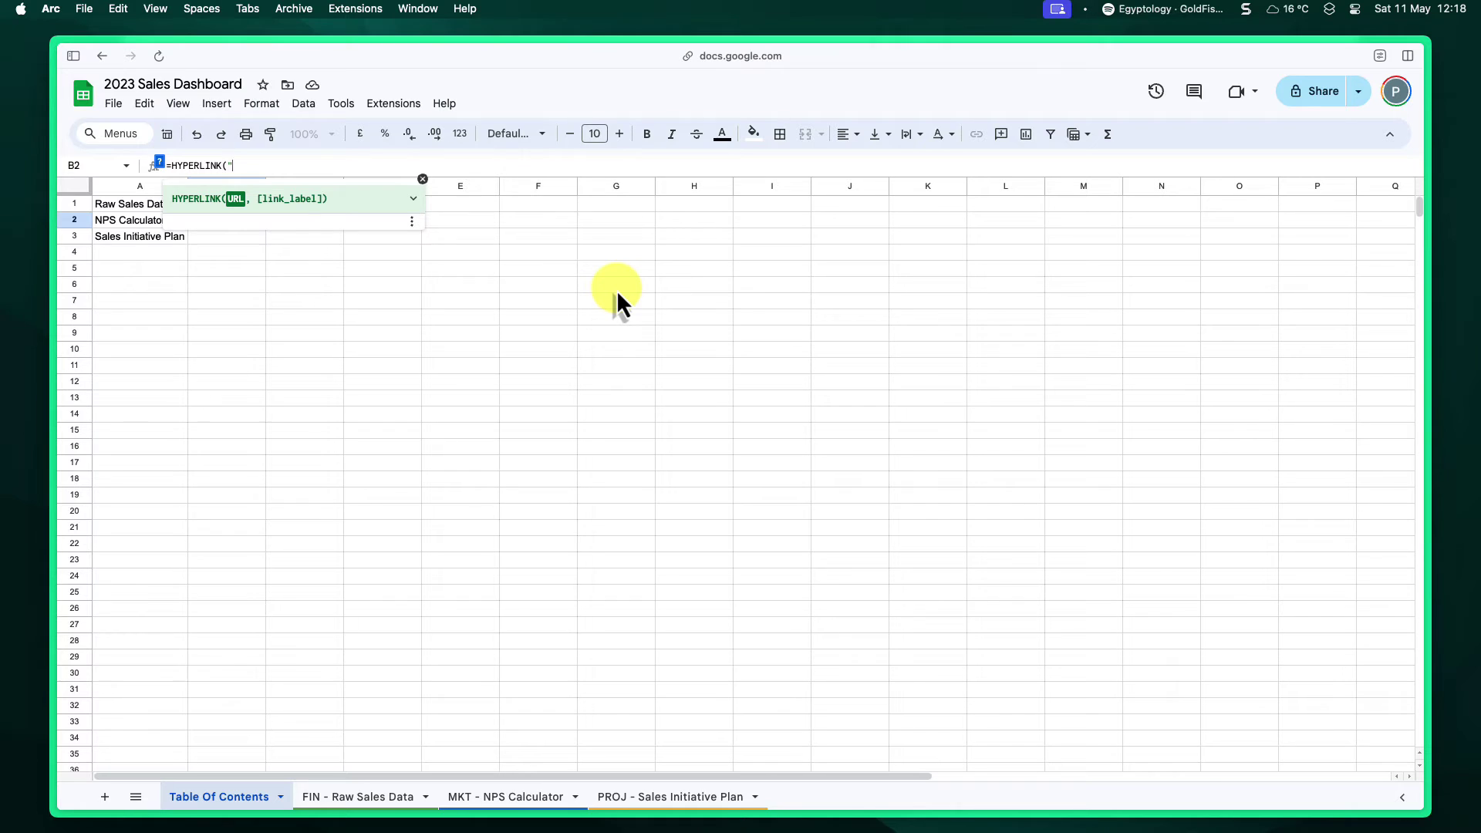
{"action": "type", "text": "\""}
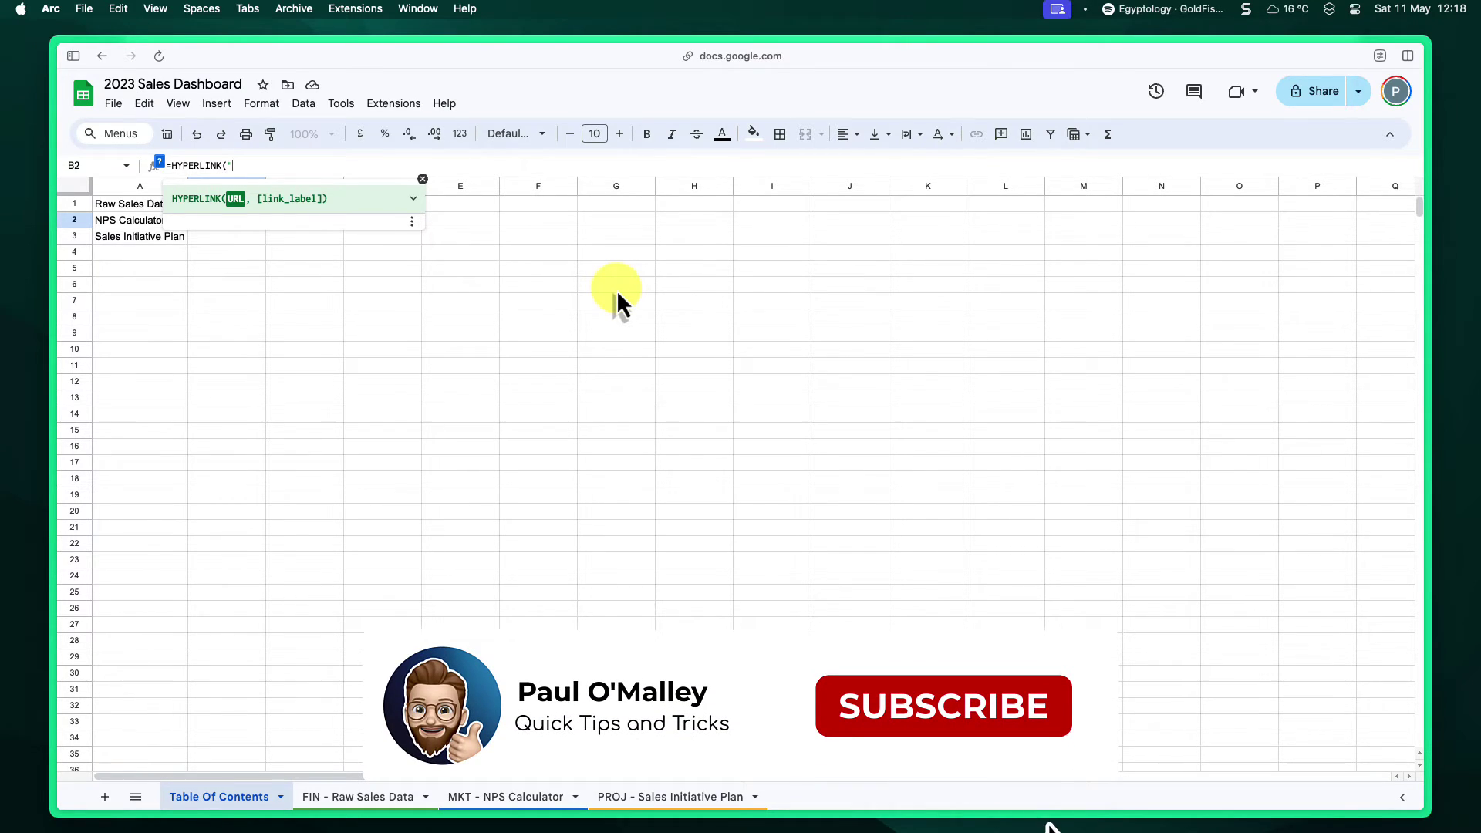
{"action": "type", "text": "\""}
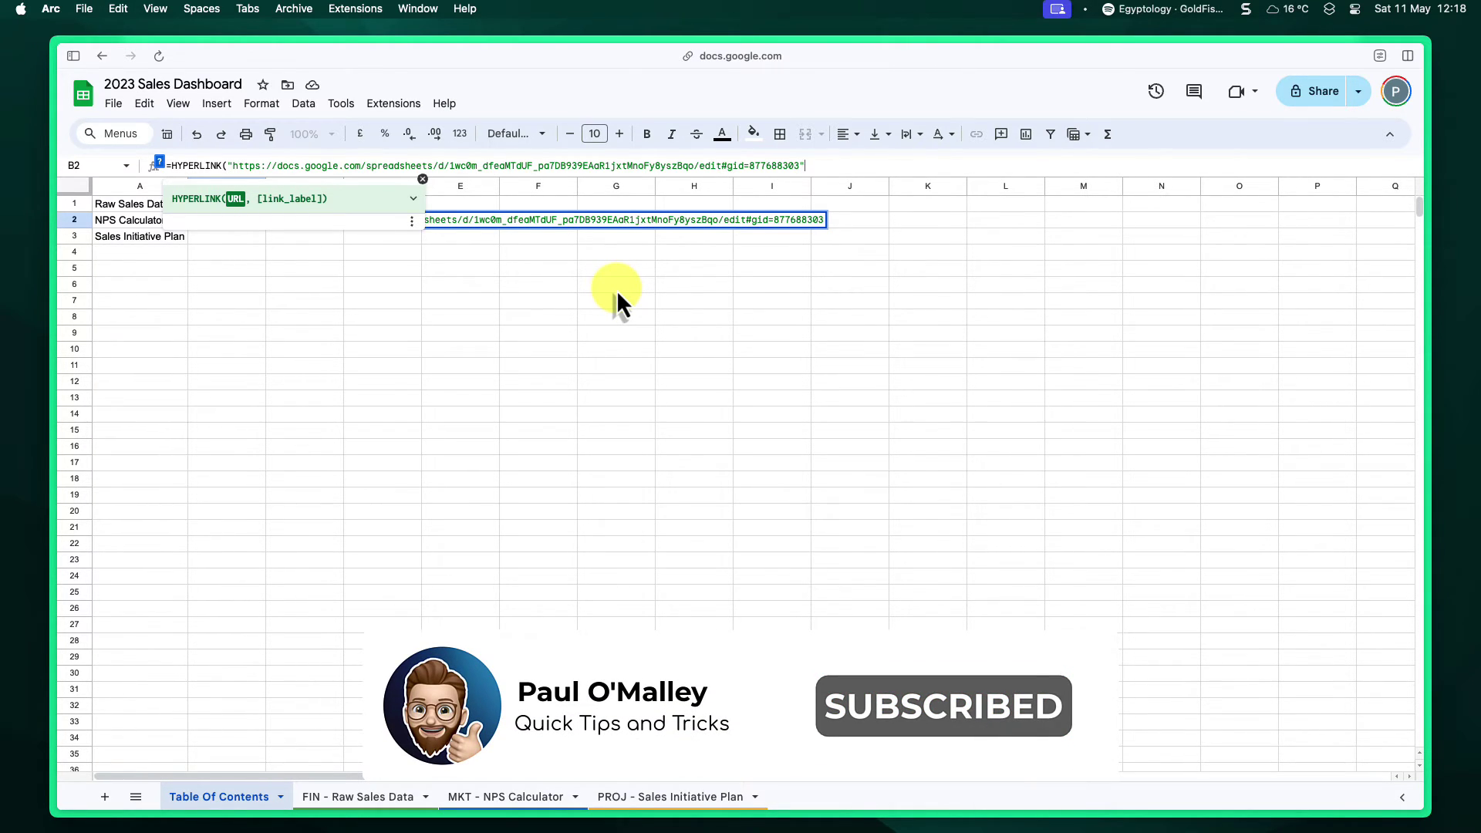
{"action": "type", "text": ", "}
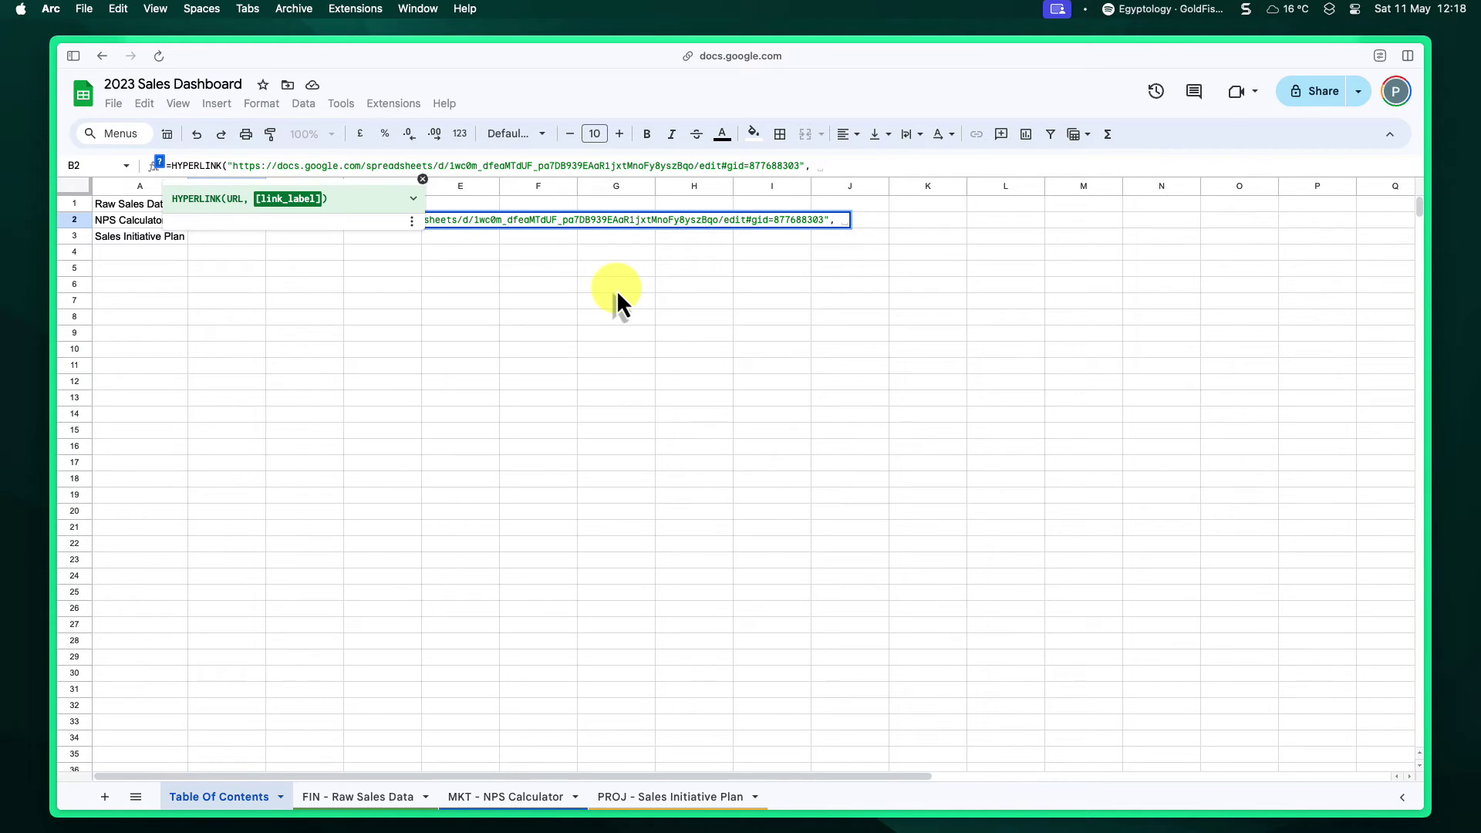
{"action": "type", "text": "\""}
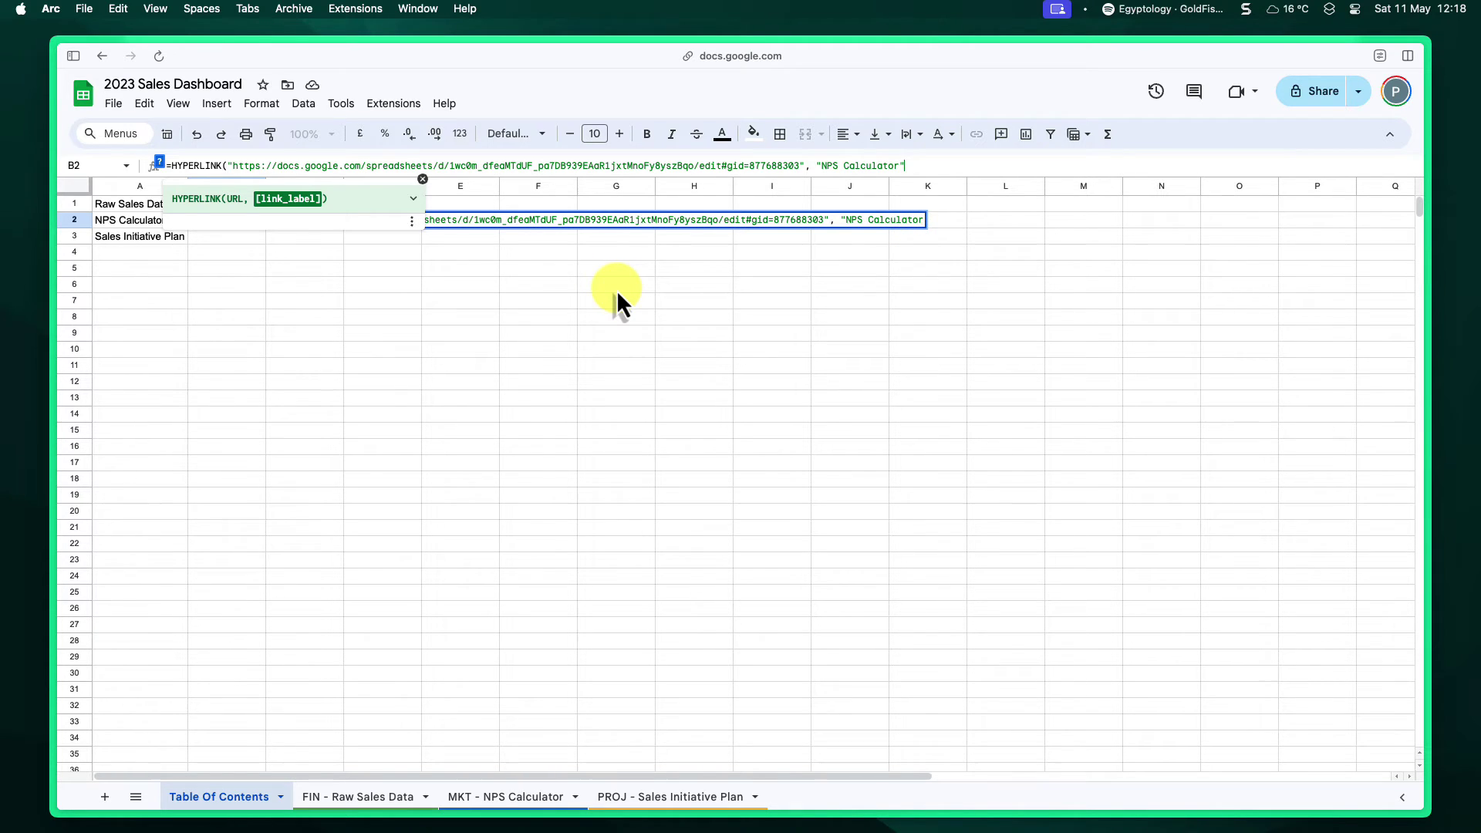
- Finish the B2 link with label "NPS Calculator" and test the Raw Sales Data link
{"action": "type", "text": "NPS Calculator\")"}
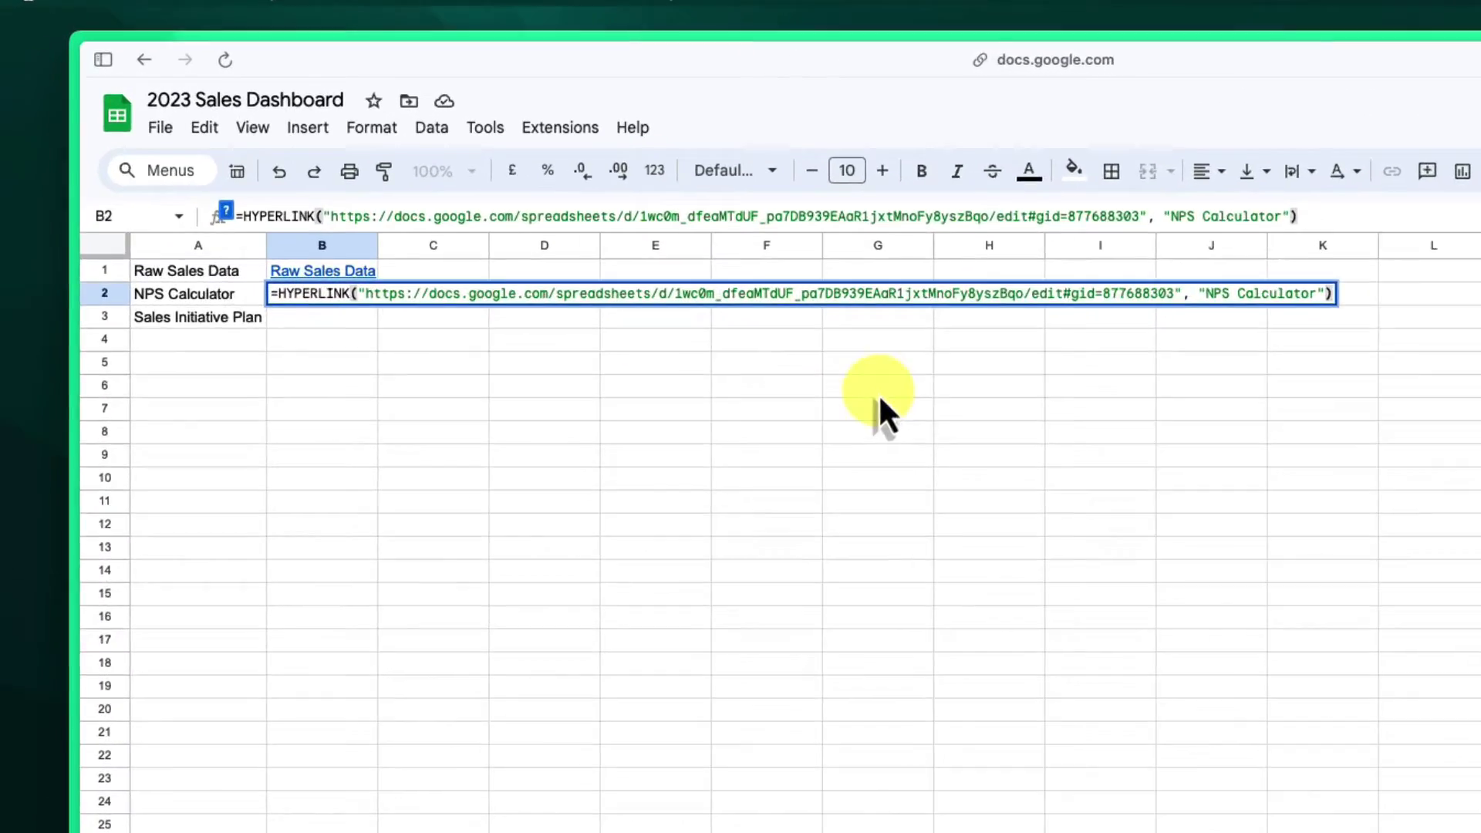
{"action": "key", "text": "Return"}
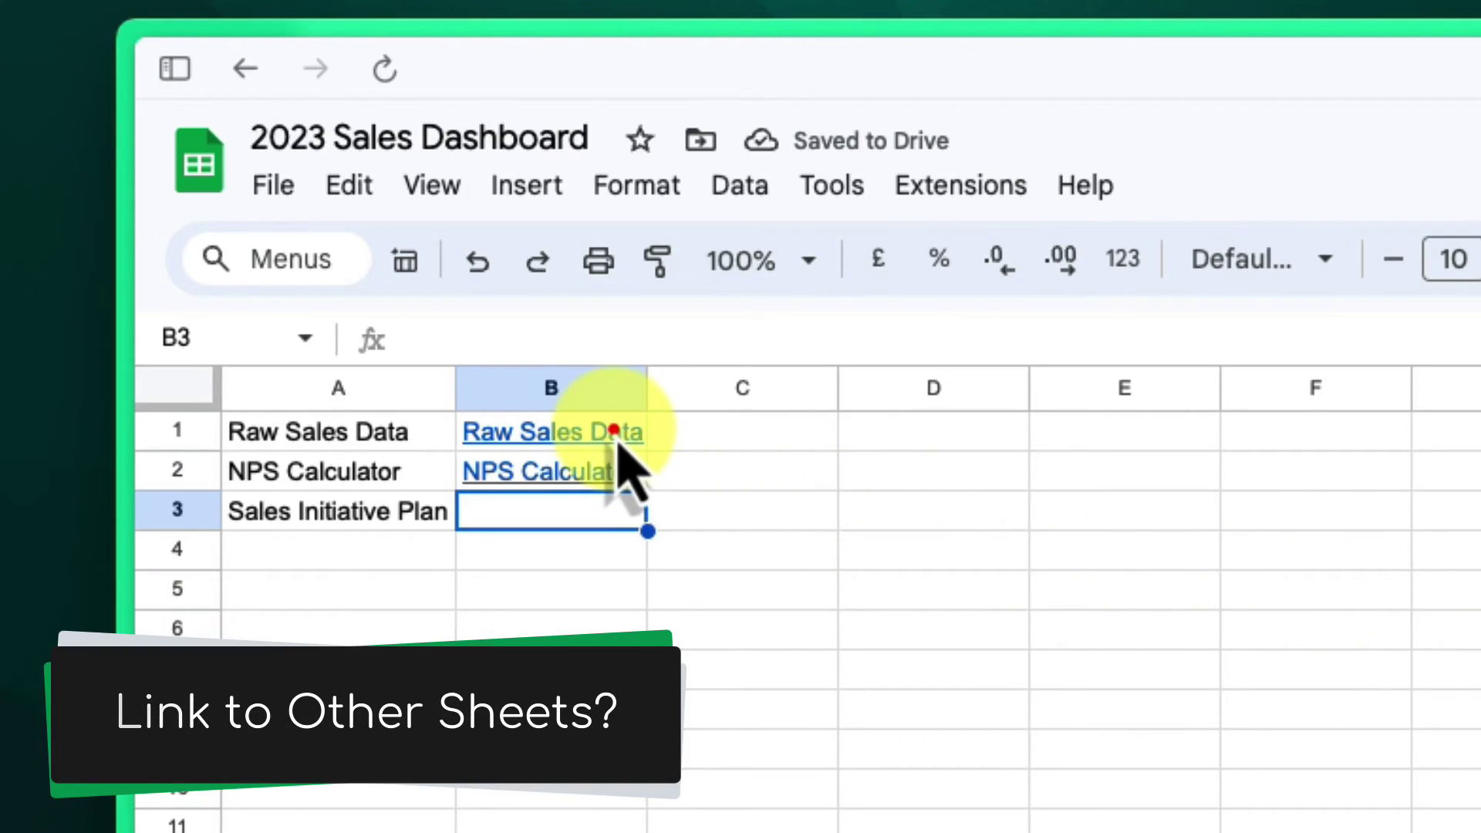
{"action": "left_click", "coordinate": [628, 432]}
{"action": "left_click", "coordinate": [656, 493]}
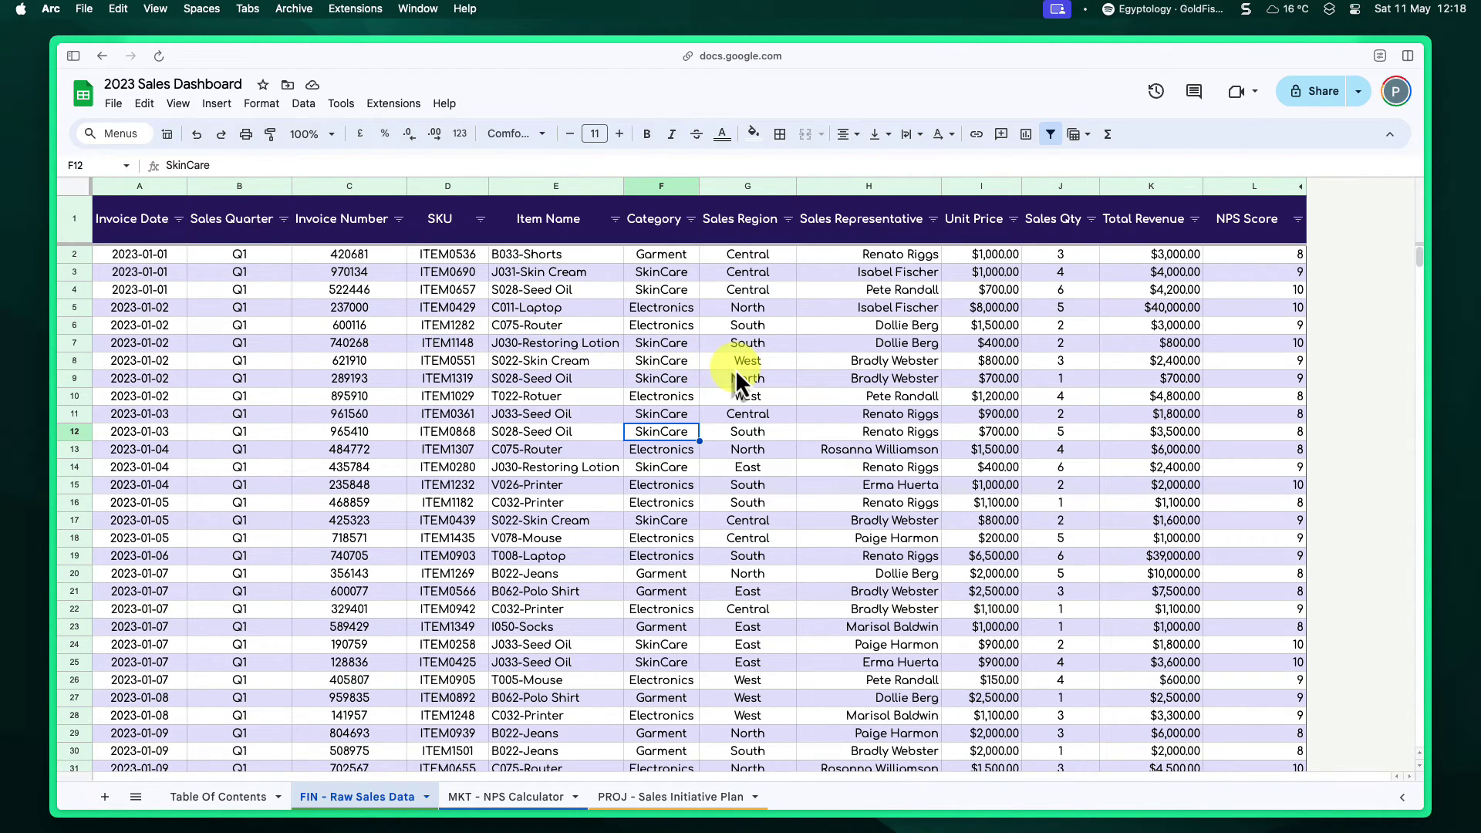
- Get the Mail Merge file's web address and return to Table Of Contents cell B5
{"action": "mouse_move", "coordinate": [111, 218]}
{"action": "left_click", "coordinate": [96, 190]}
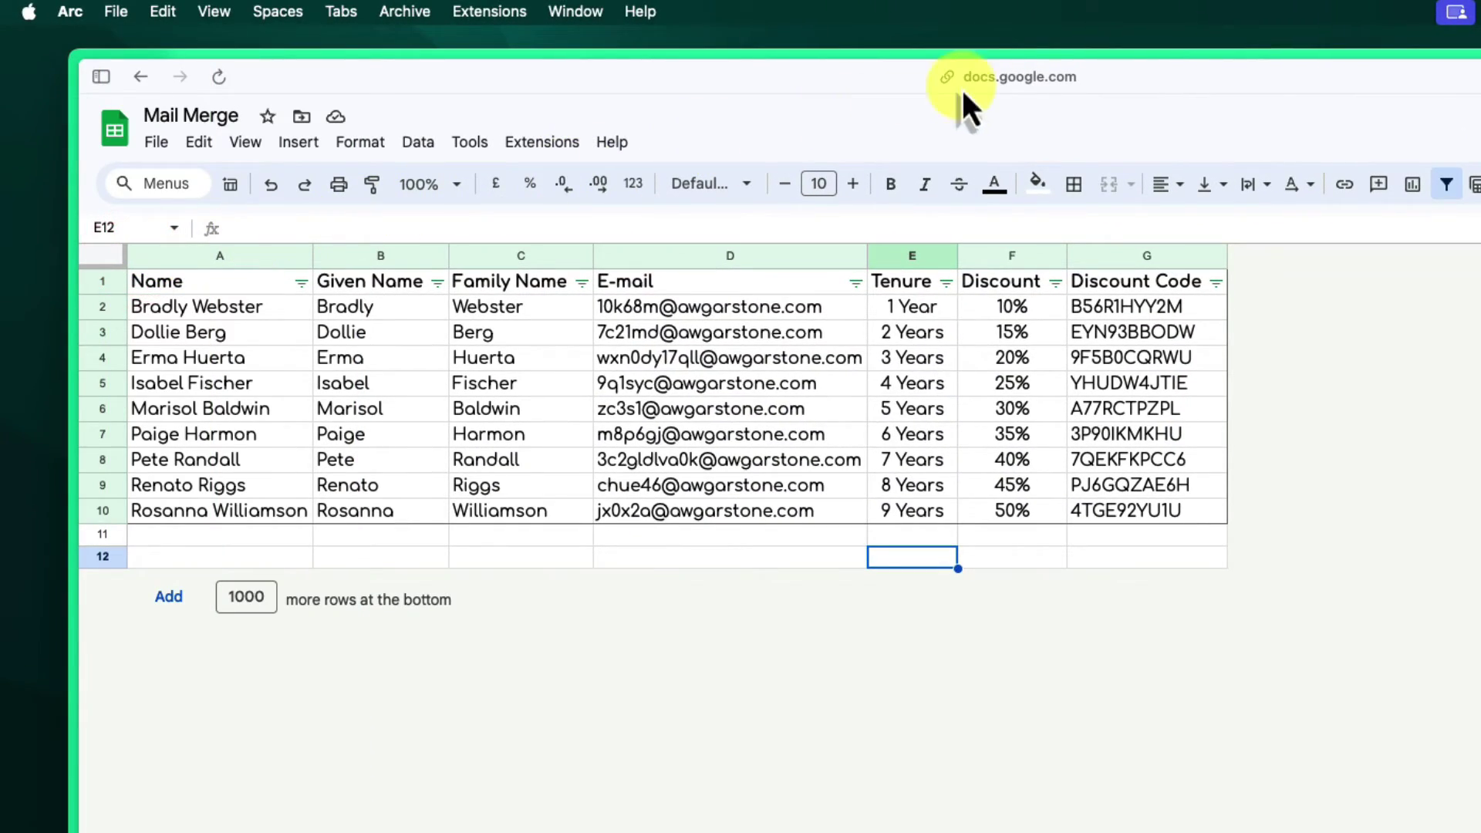
{"action": "left_click", "coordinate": [1030, 75]}
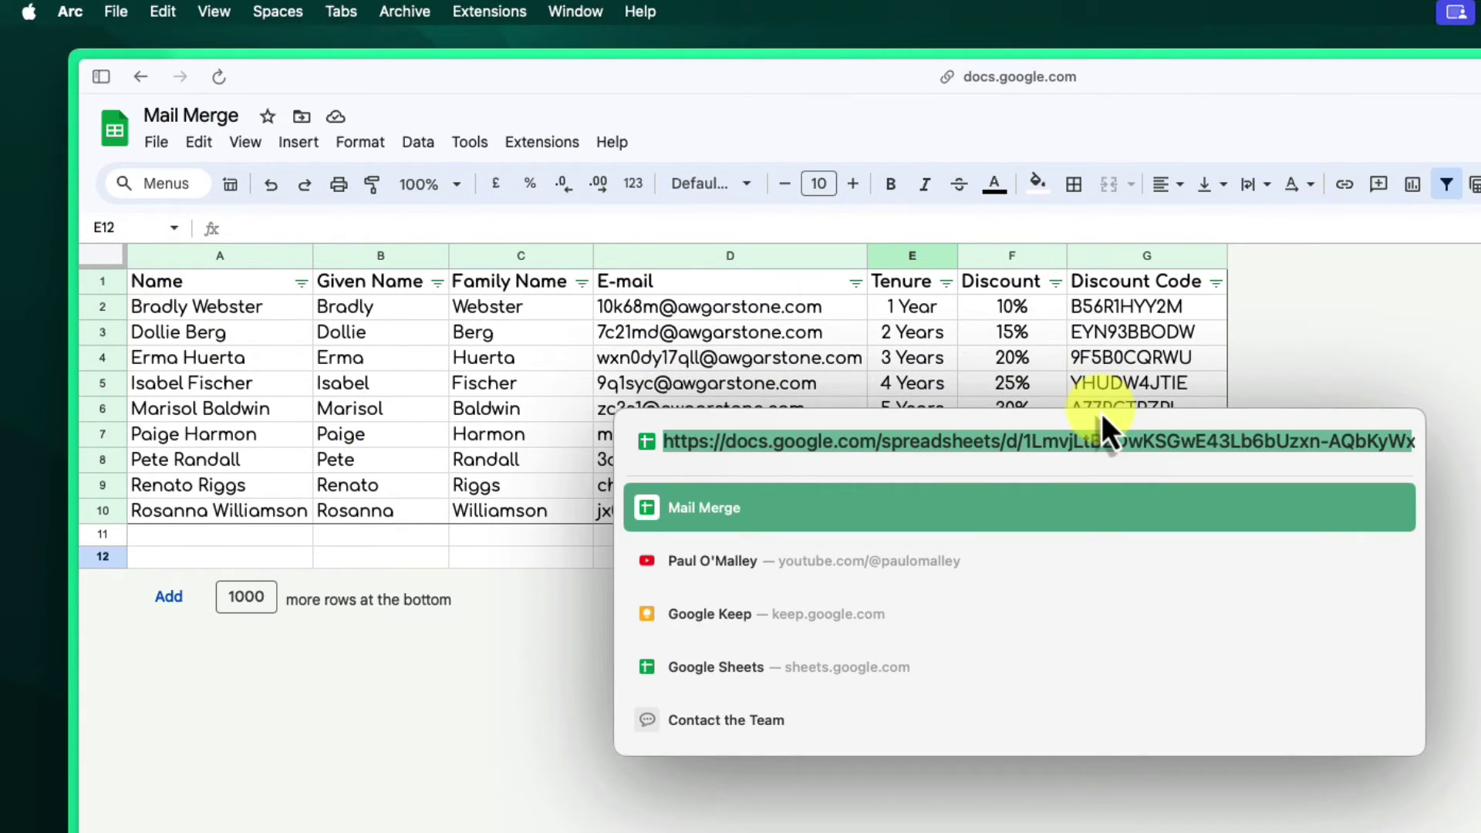
{"action": "mouse_move", "coordinate": [68, 235]}
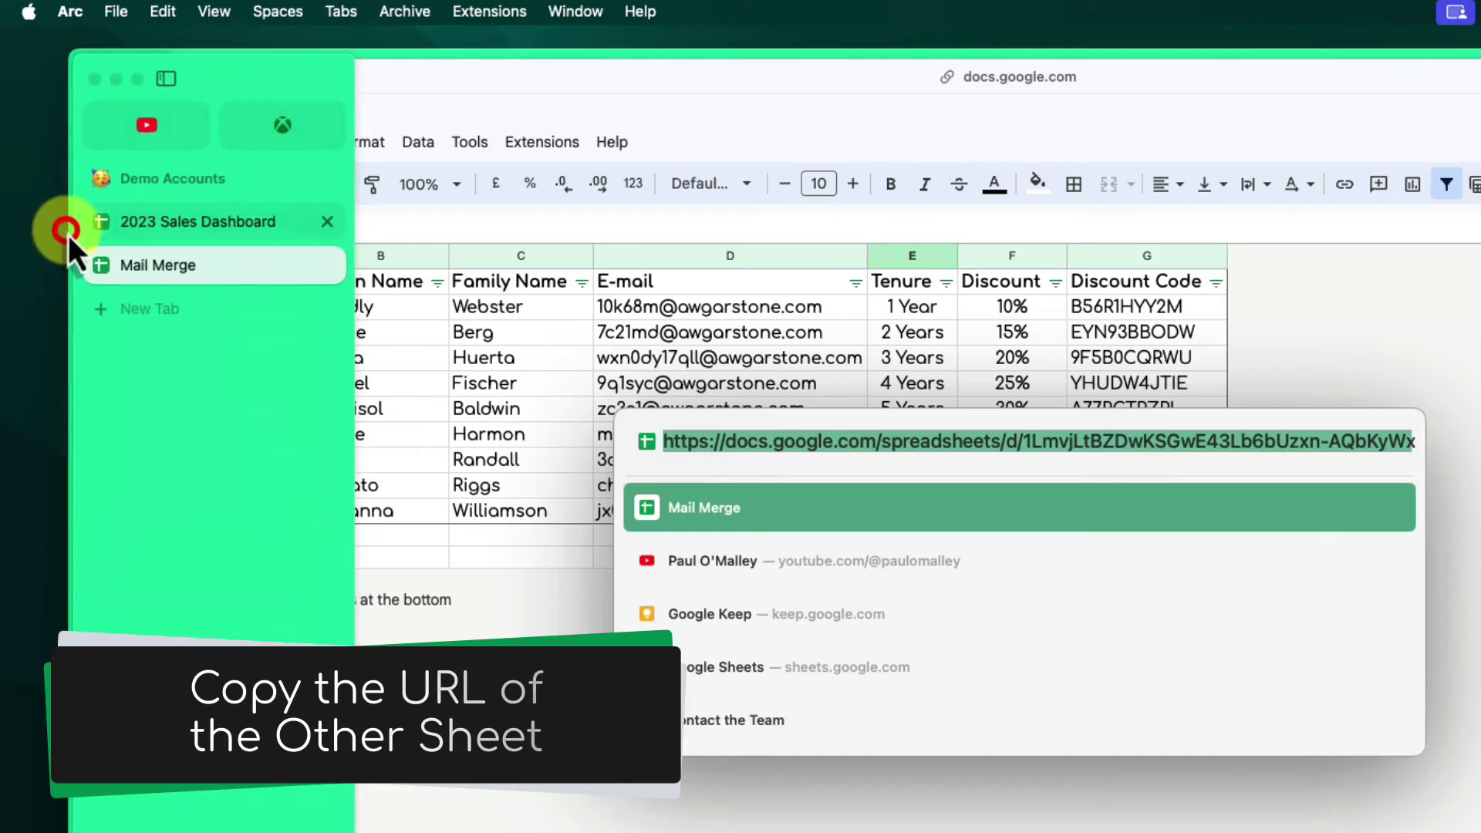
{"action": "left_click", "coordinate": [164, 221]}
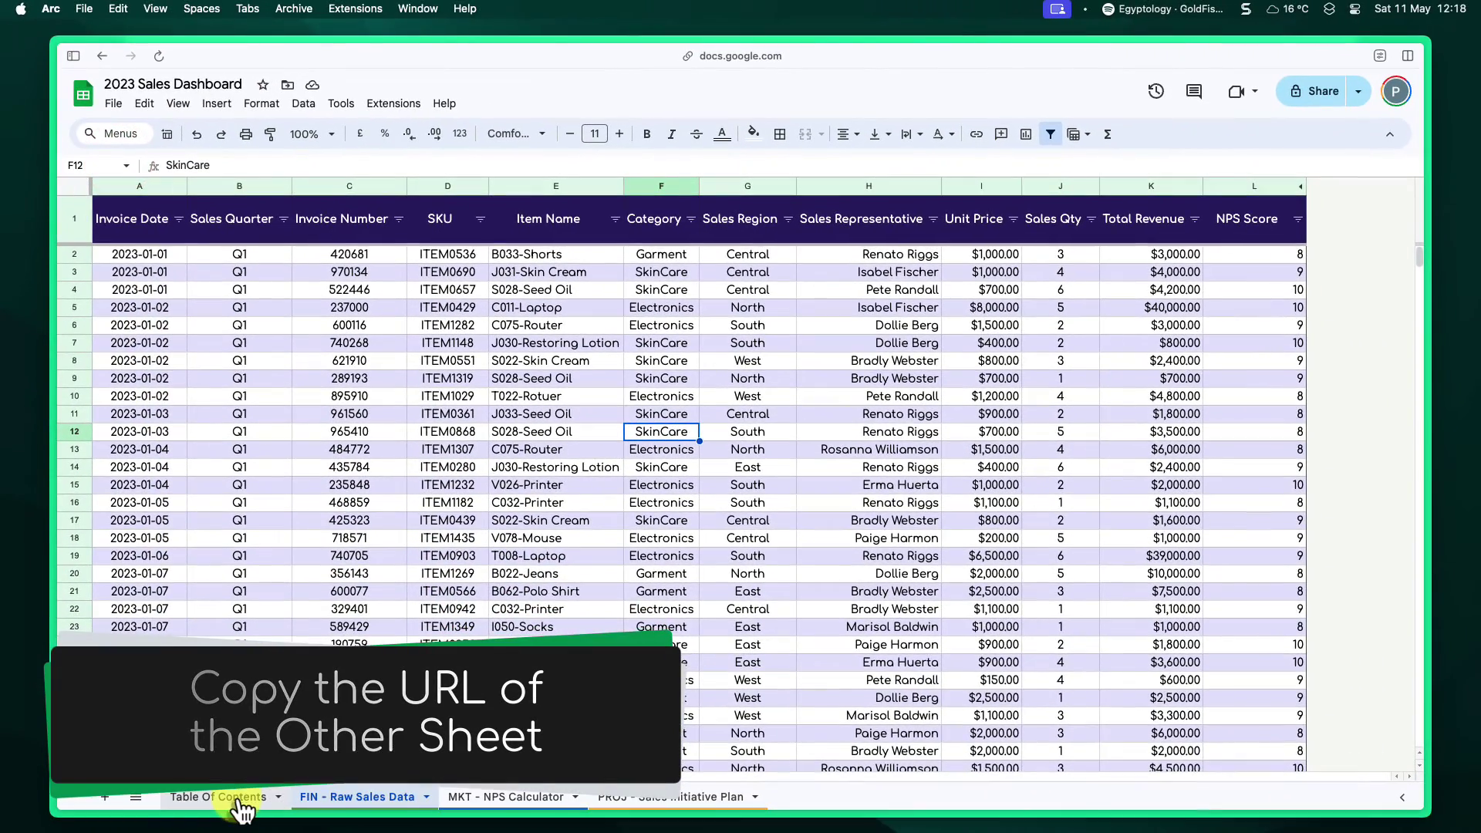
{"action": "left_click", "coordinate": [237, 802]}
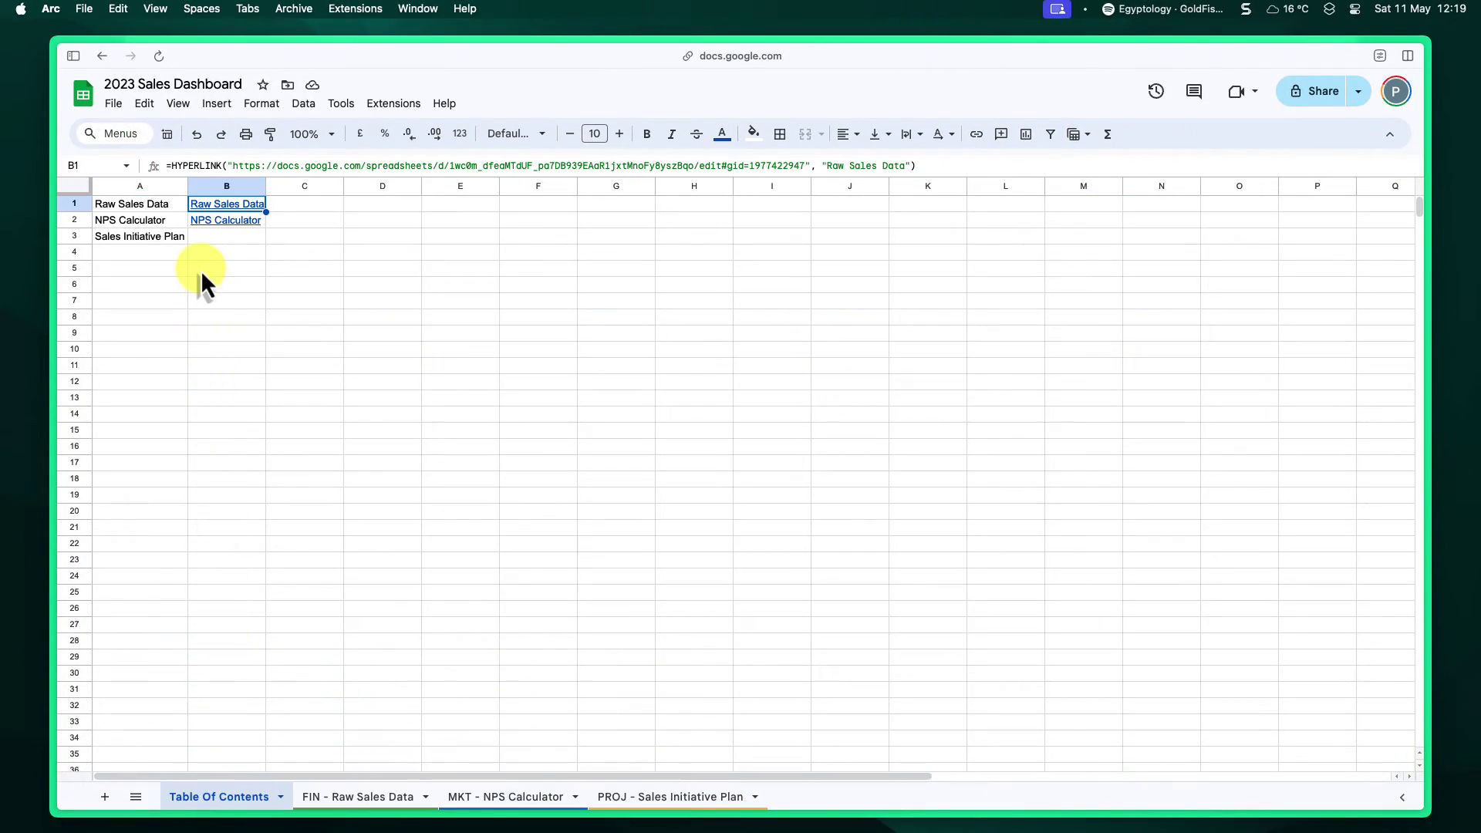
{"action": "left_click", "coordinate": [202, 271]}
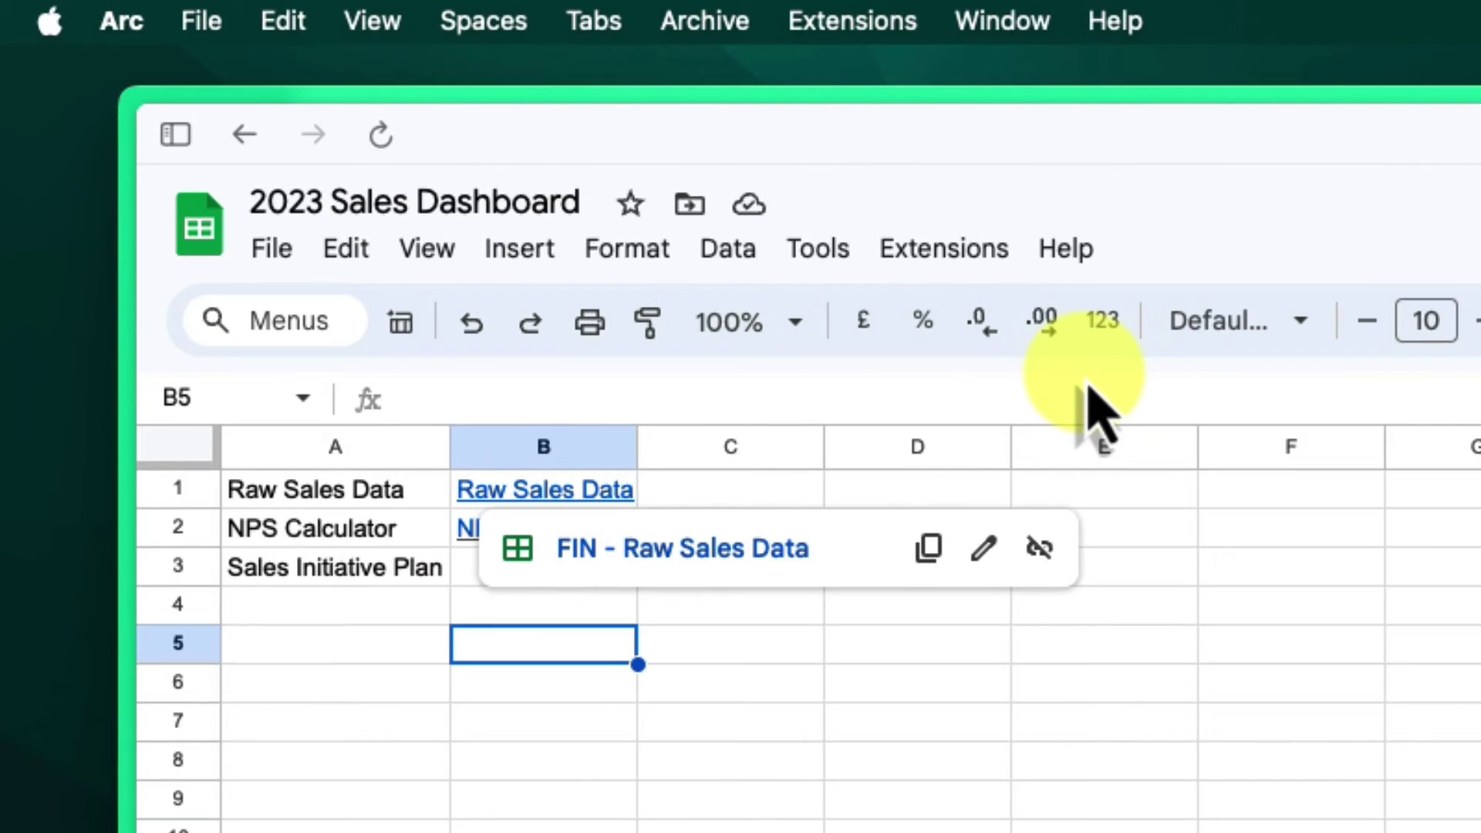
- Enter =HYPERLINK with the pasted Mail Merge URL and label "Mail Merge Data" in B5
{"action": "left_click", "coordinate": [1103, 386]}
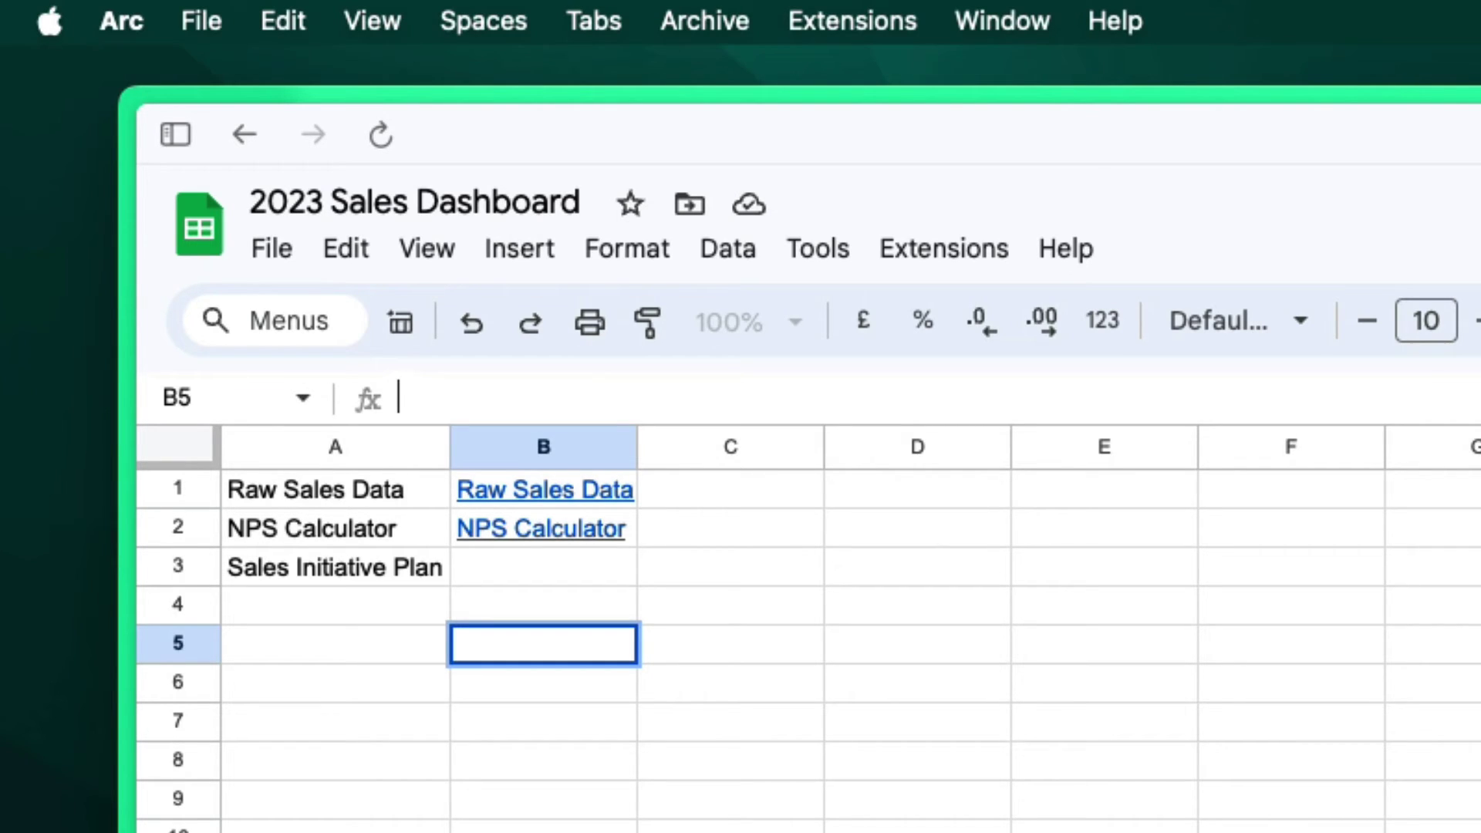
{"action": "type", "text": "="}
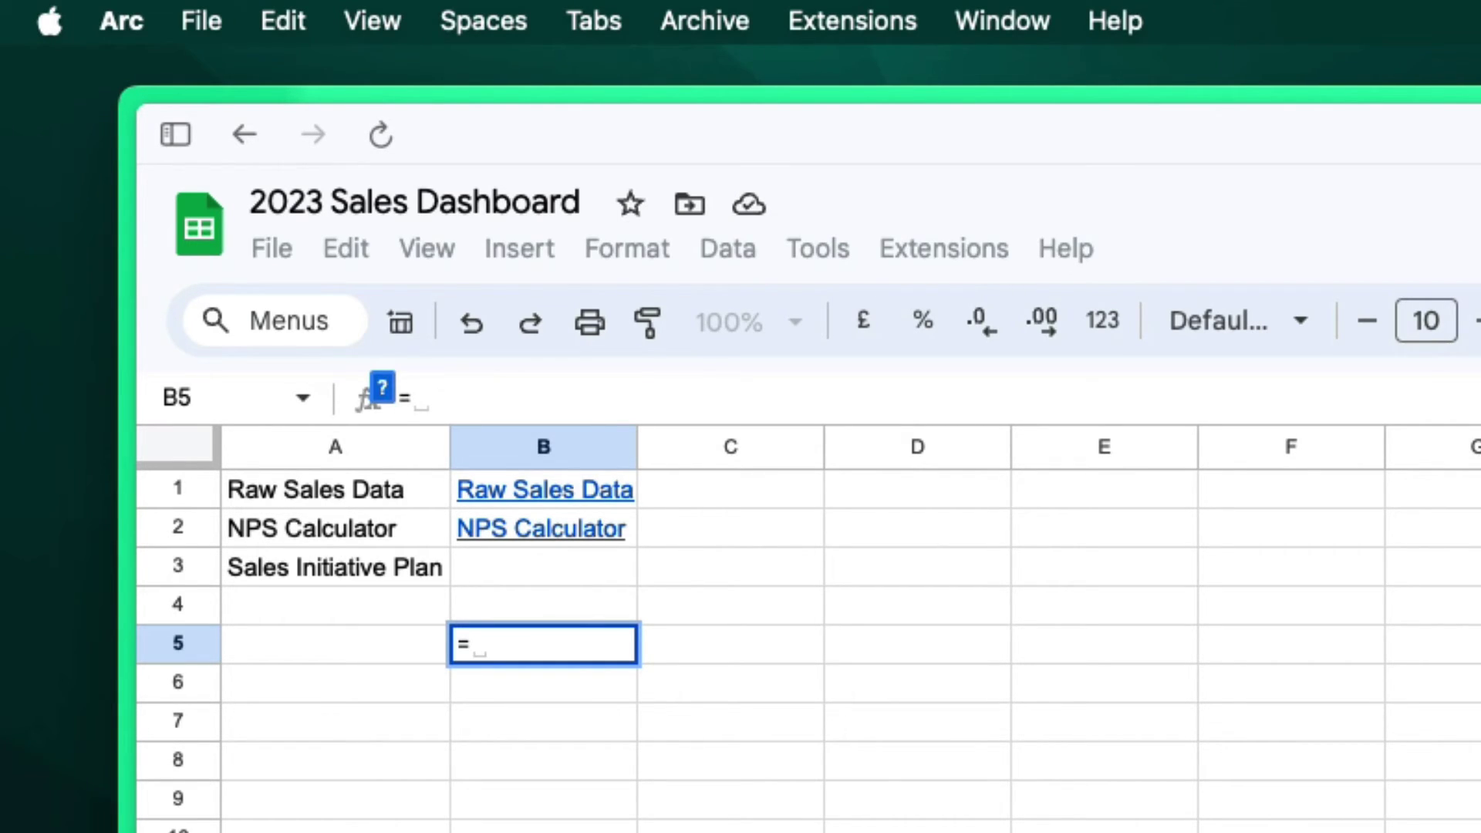
{"action": "type", "text": "HYPERLIN"}
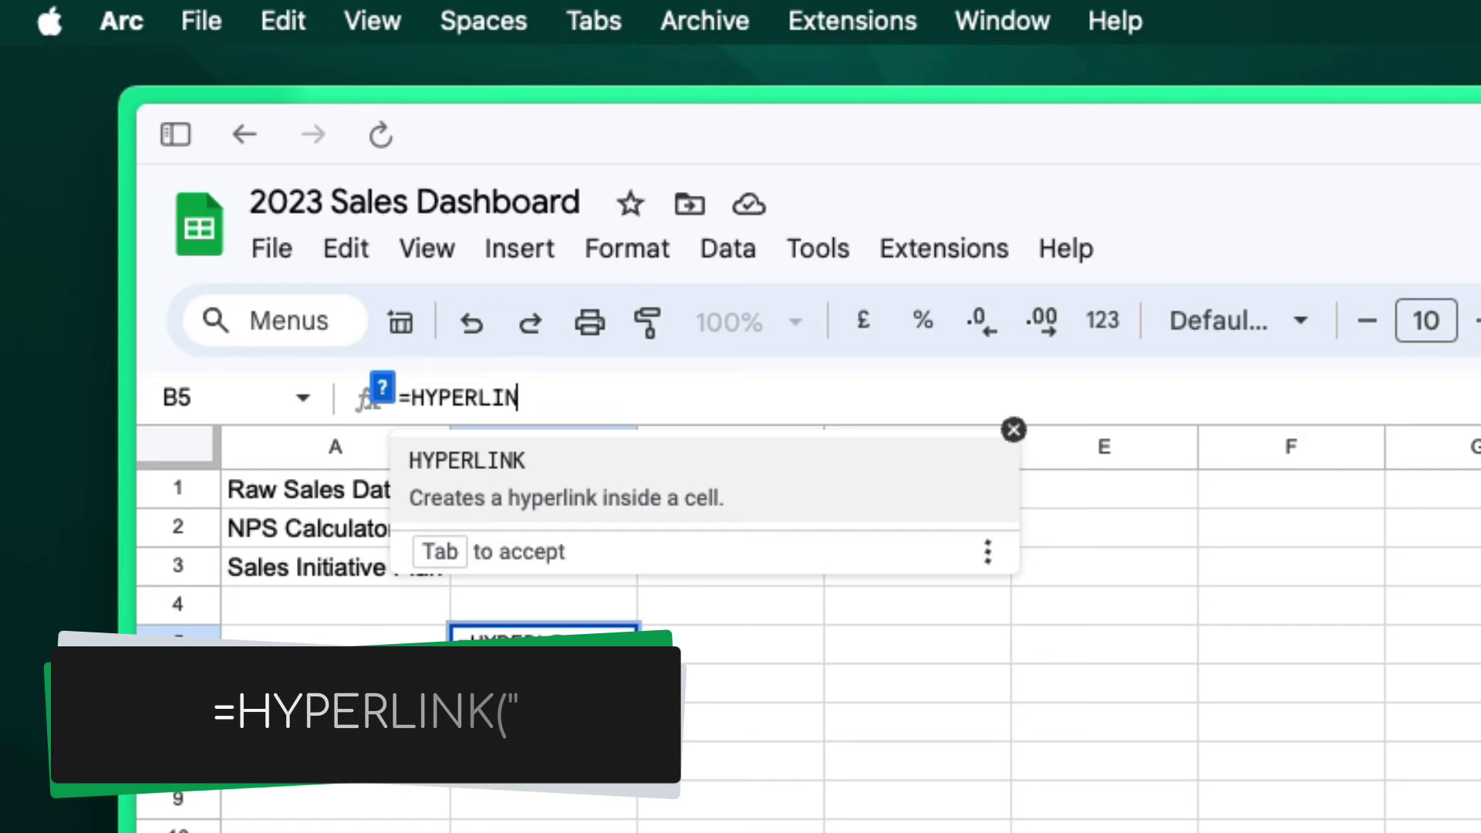
{"action": "type", "text": "K(\""}
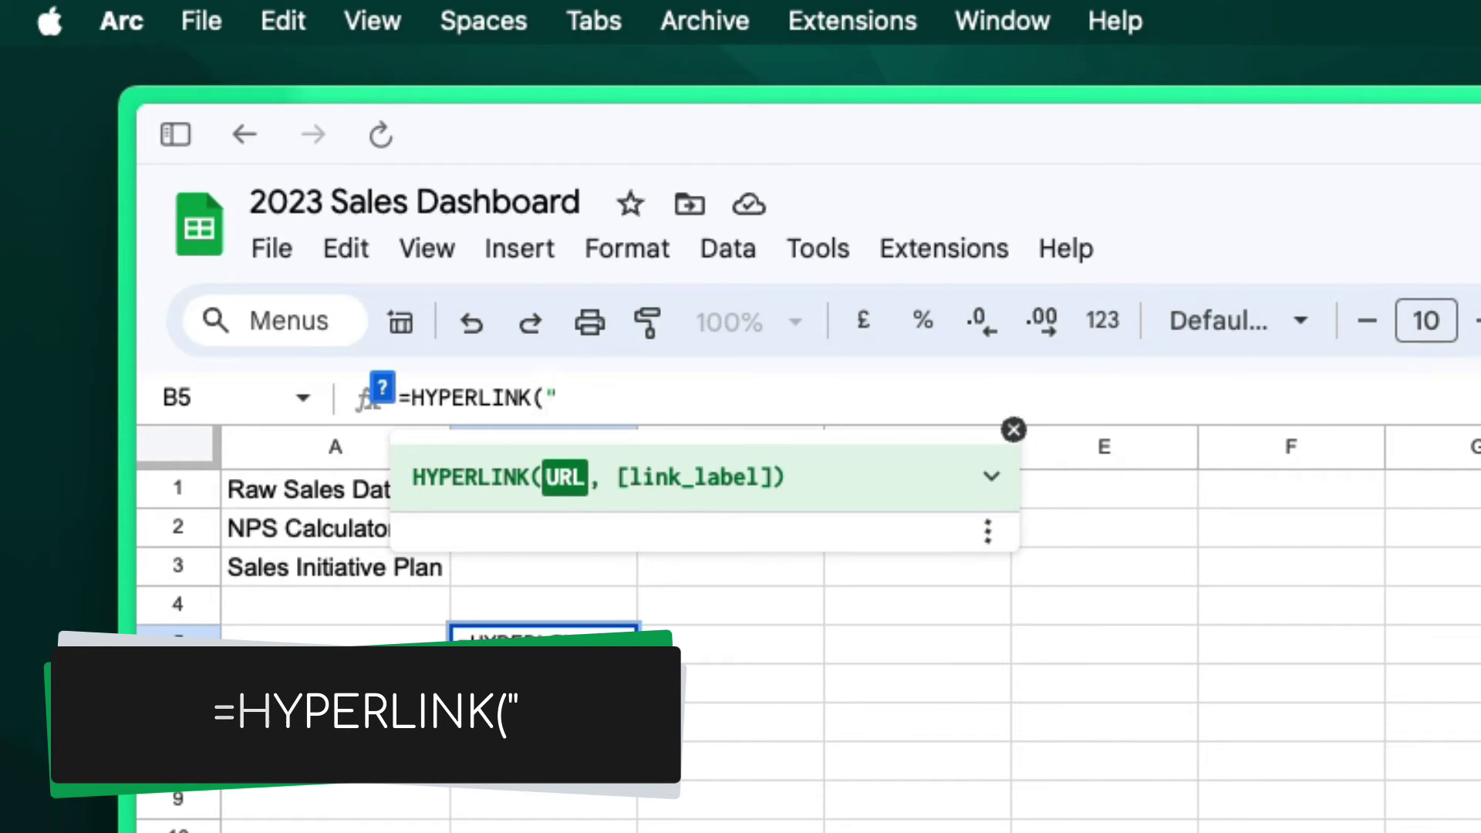
{"action": "key", "text": "super+v"}
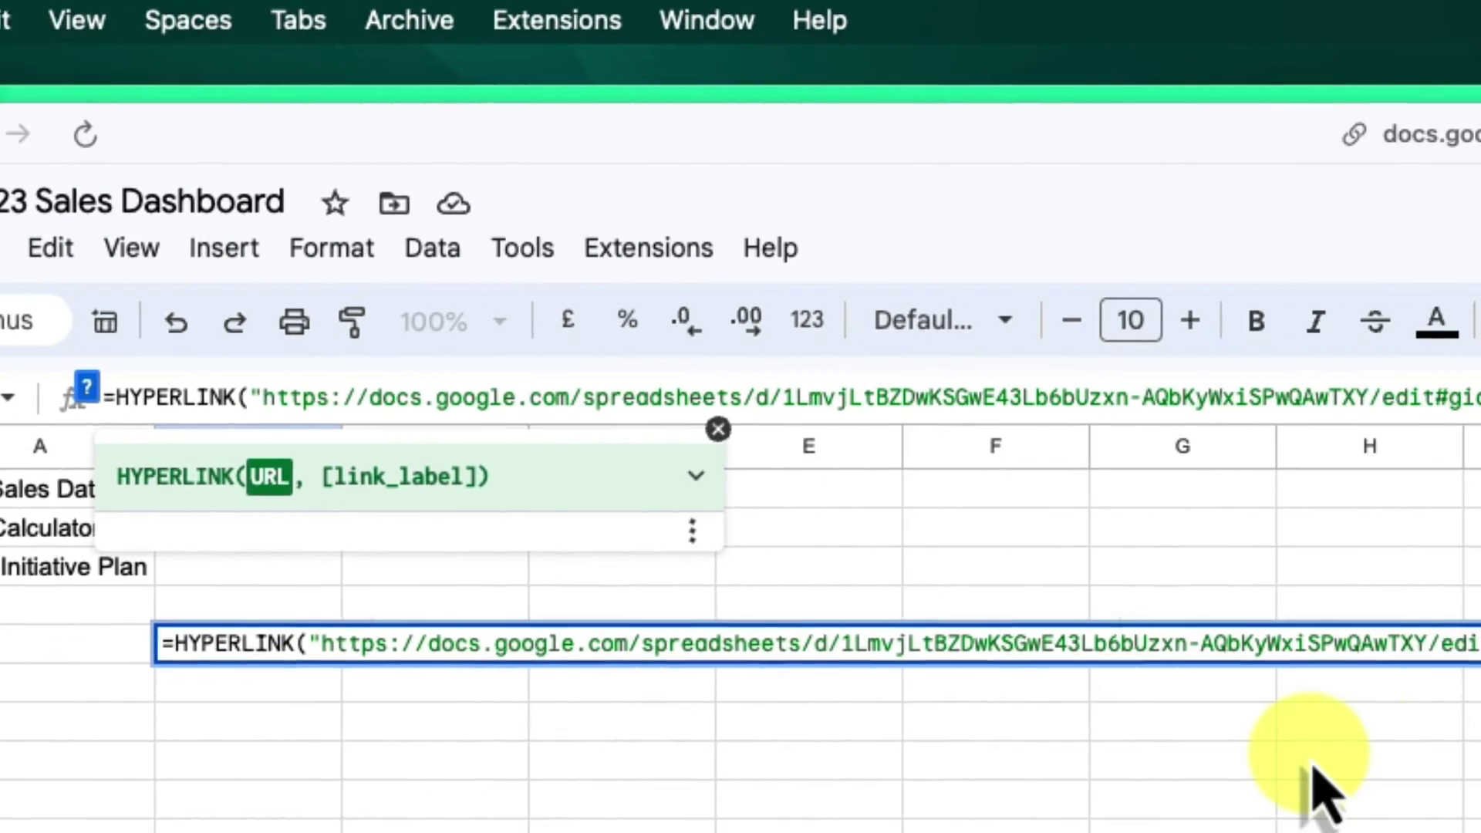
{"action": "type", "text": "\", \"M"}
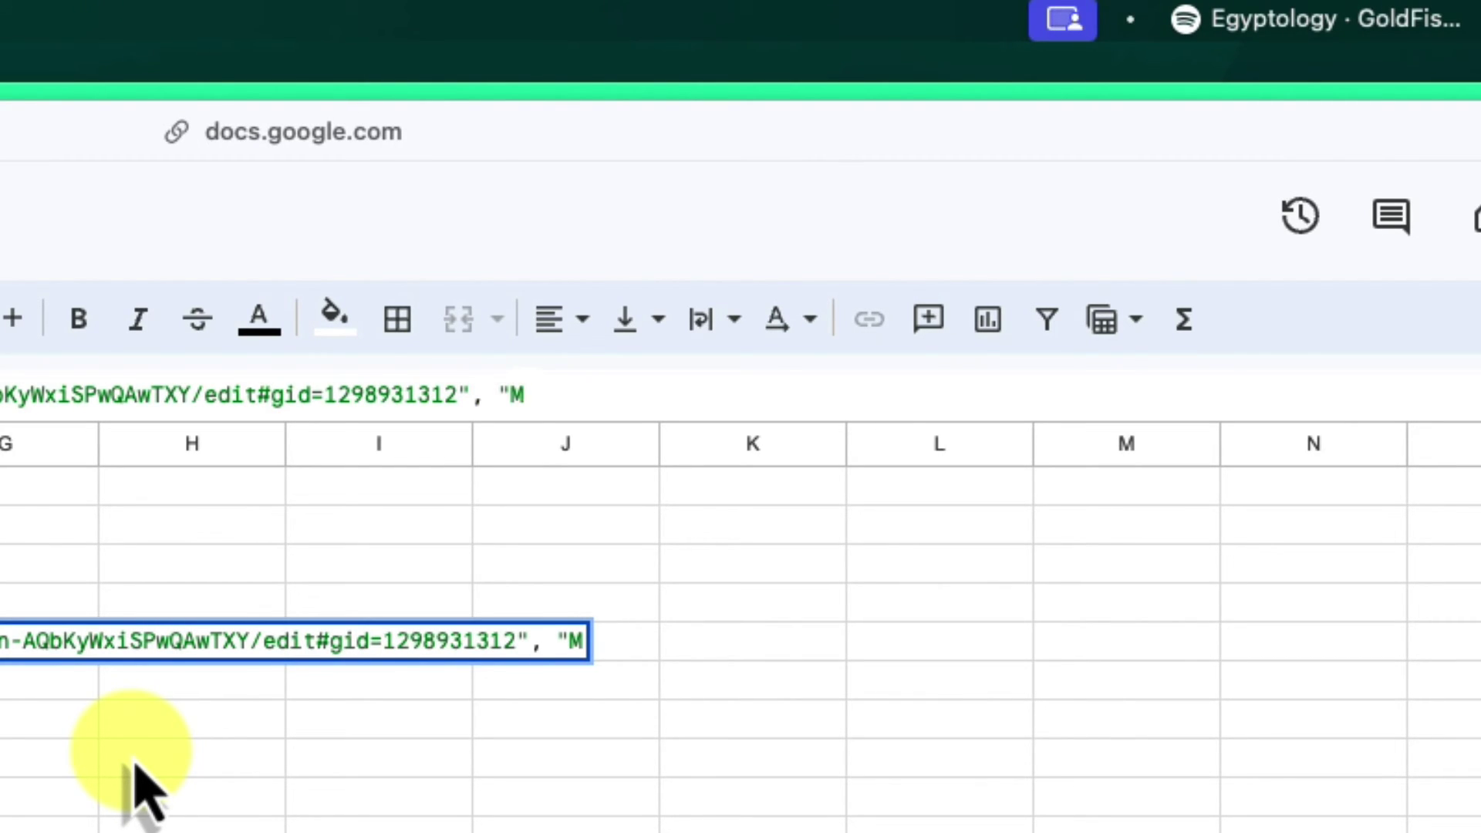
{"action": "type", "text": "ail M"}
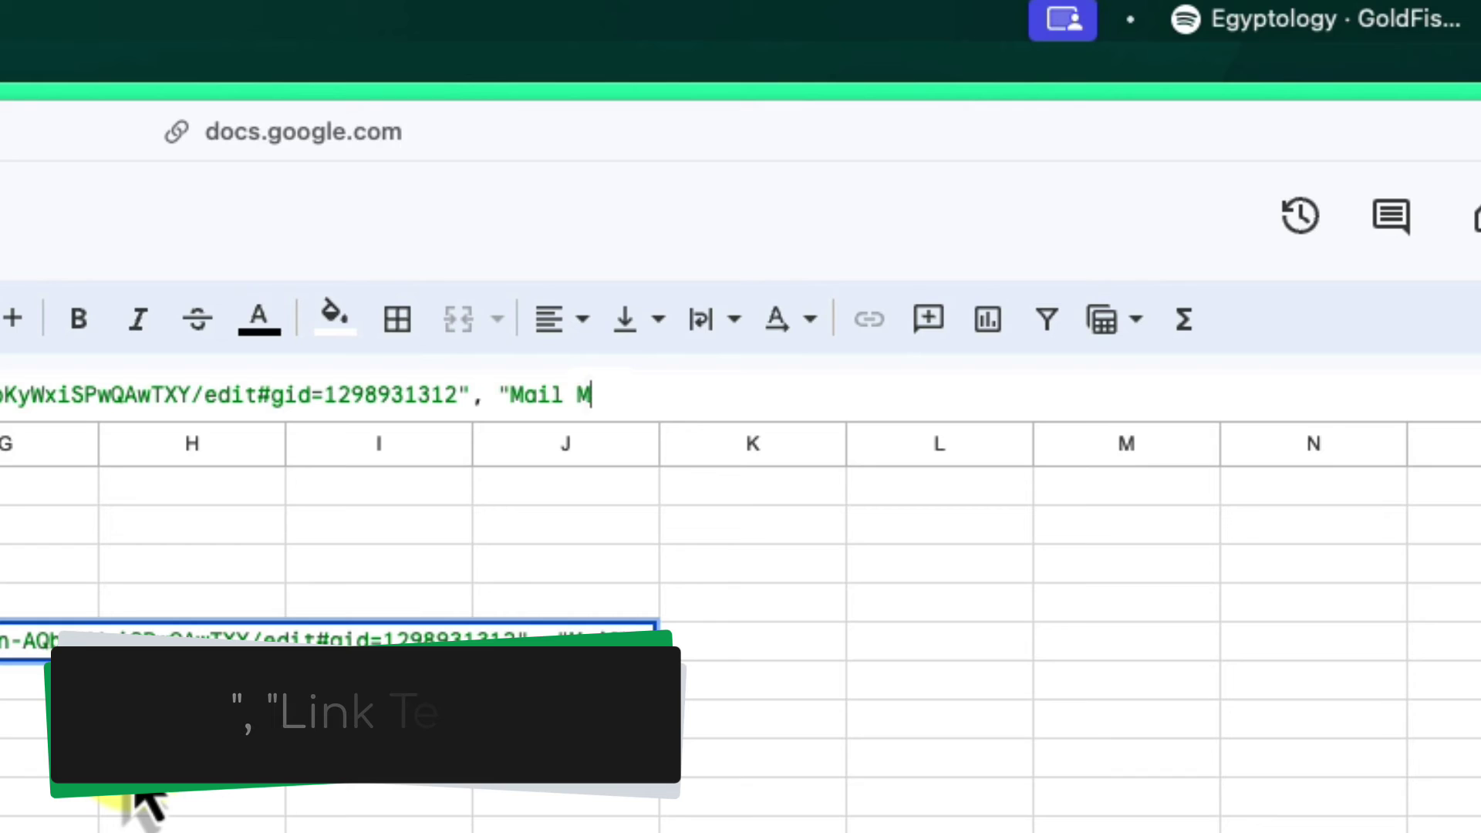
{"action": "type", "text": "erge Data"}
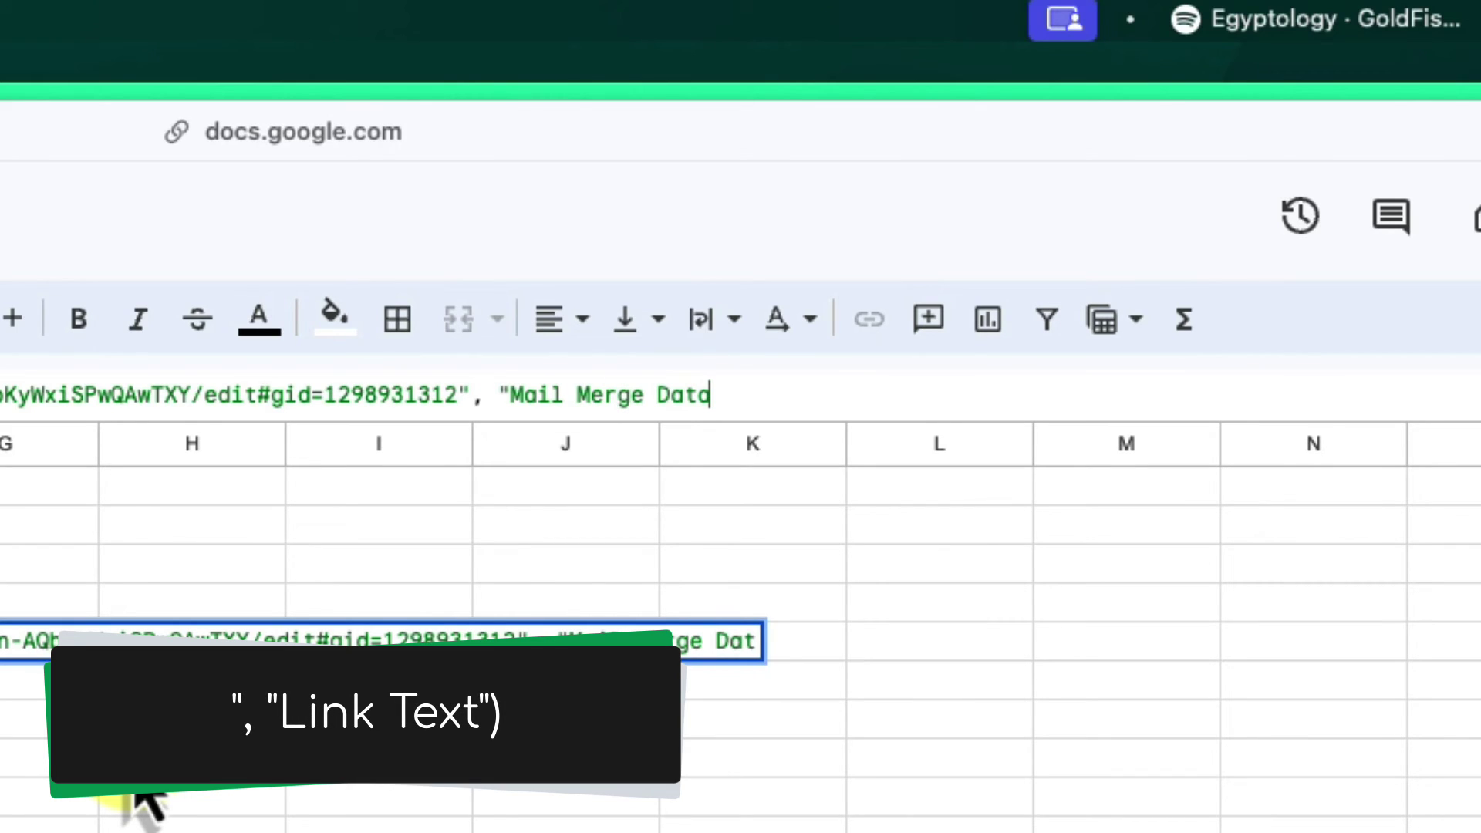
{"action": "type", "text": "\")"}
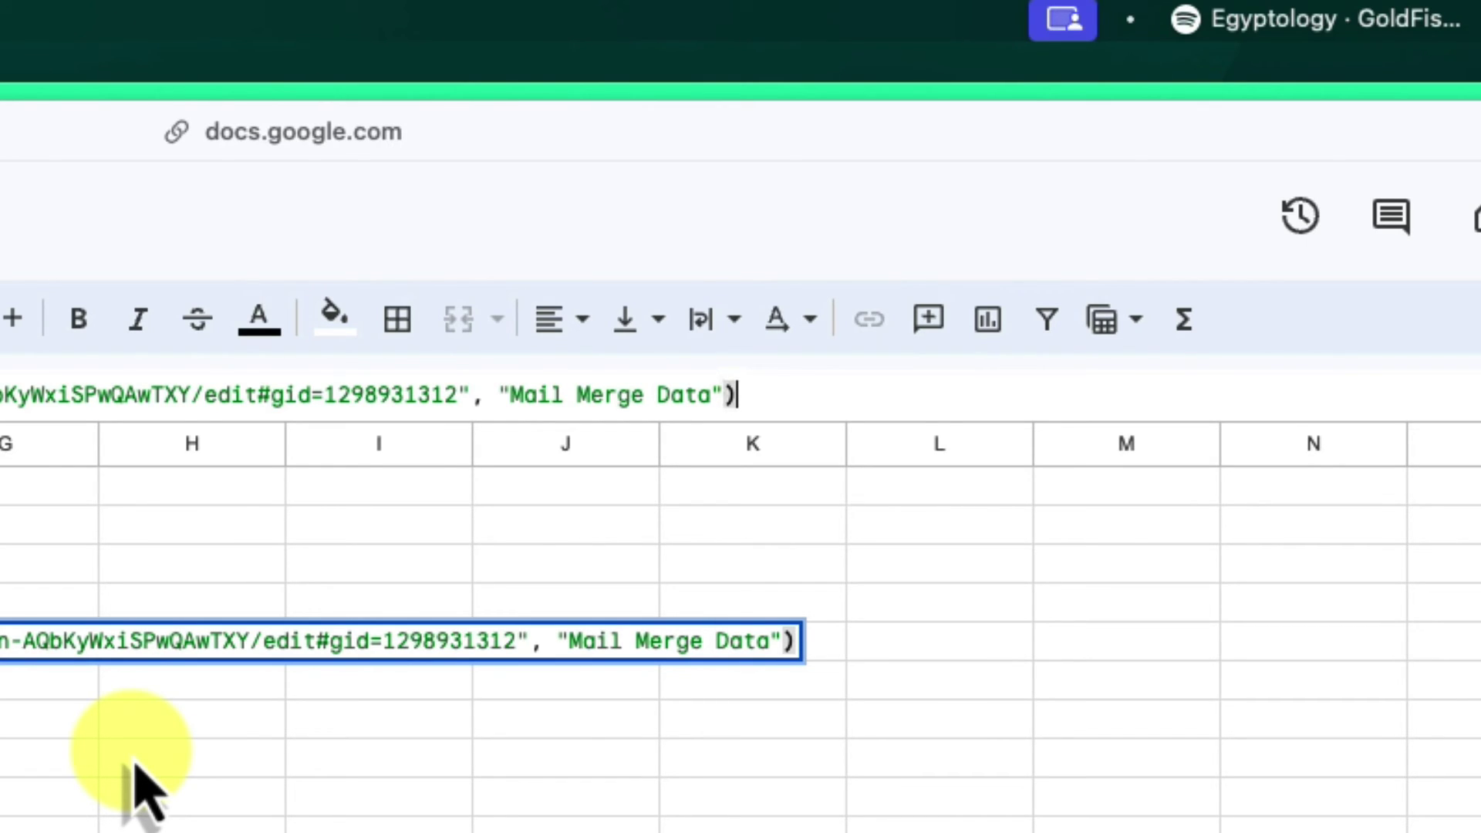
{"action": "key", "text": "Return"}
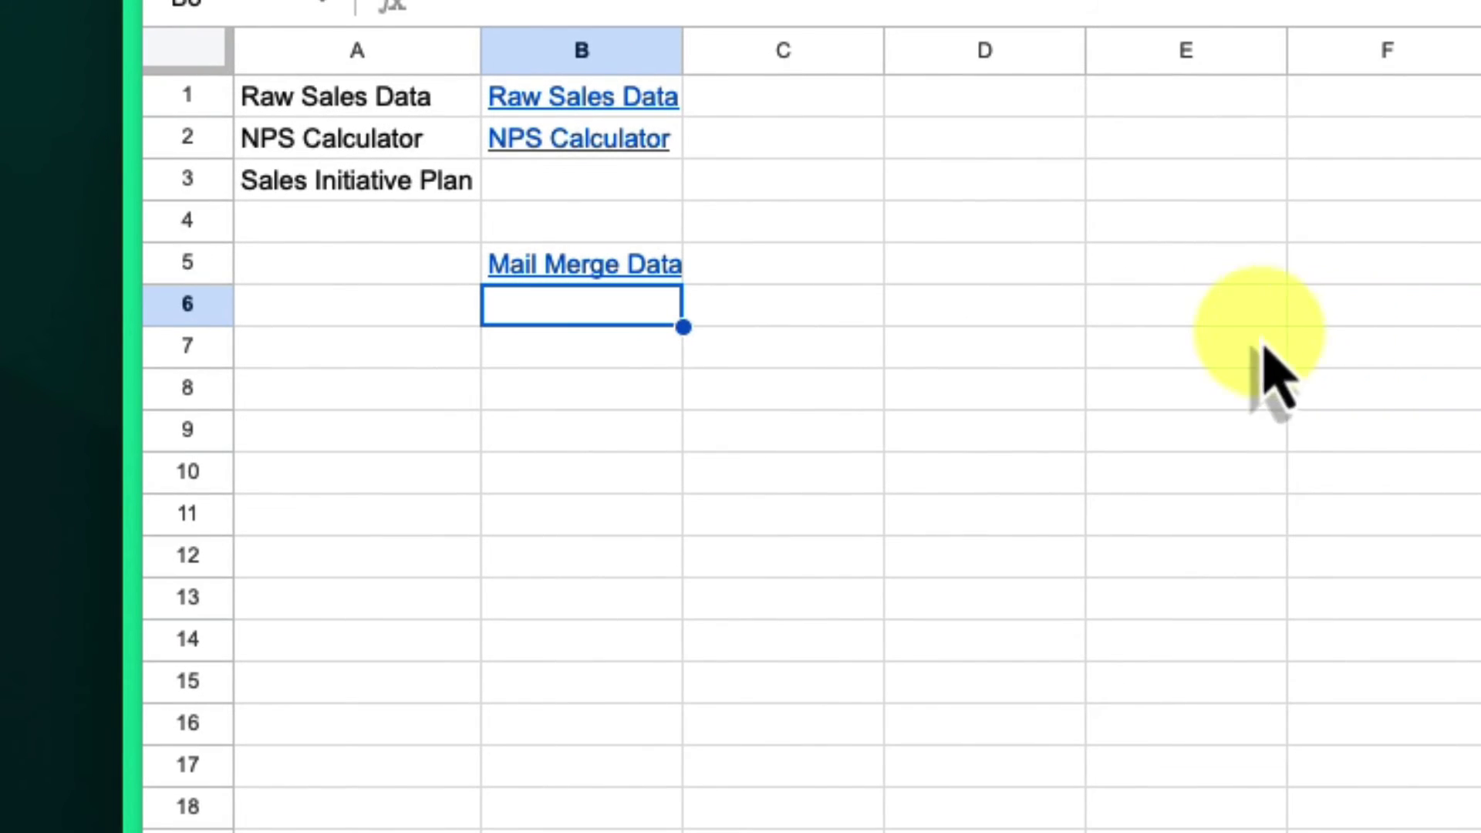
- Test the Mail Merge Data and NPS Calculator links by opening their targets
{"action": "left_click", "coordinate": [637, 270]}
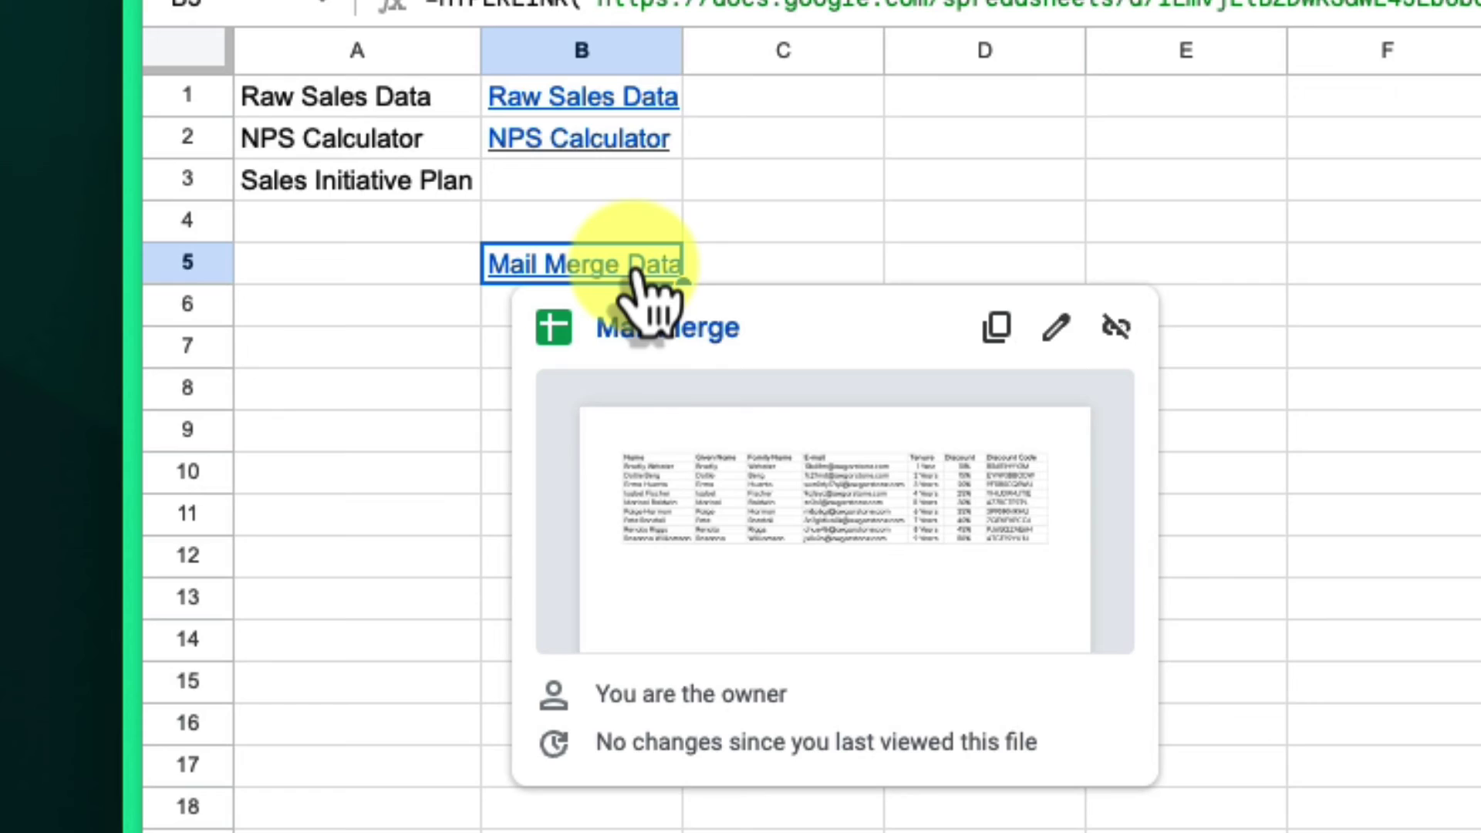
{"action": "left_click", "coordinate": [679, 330]}
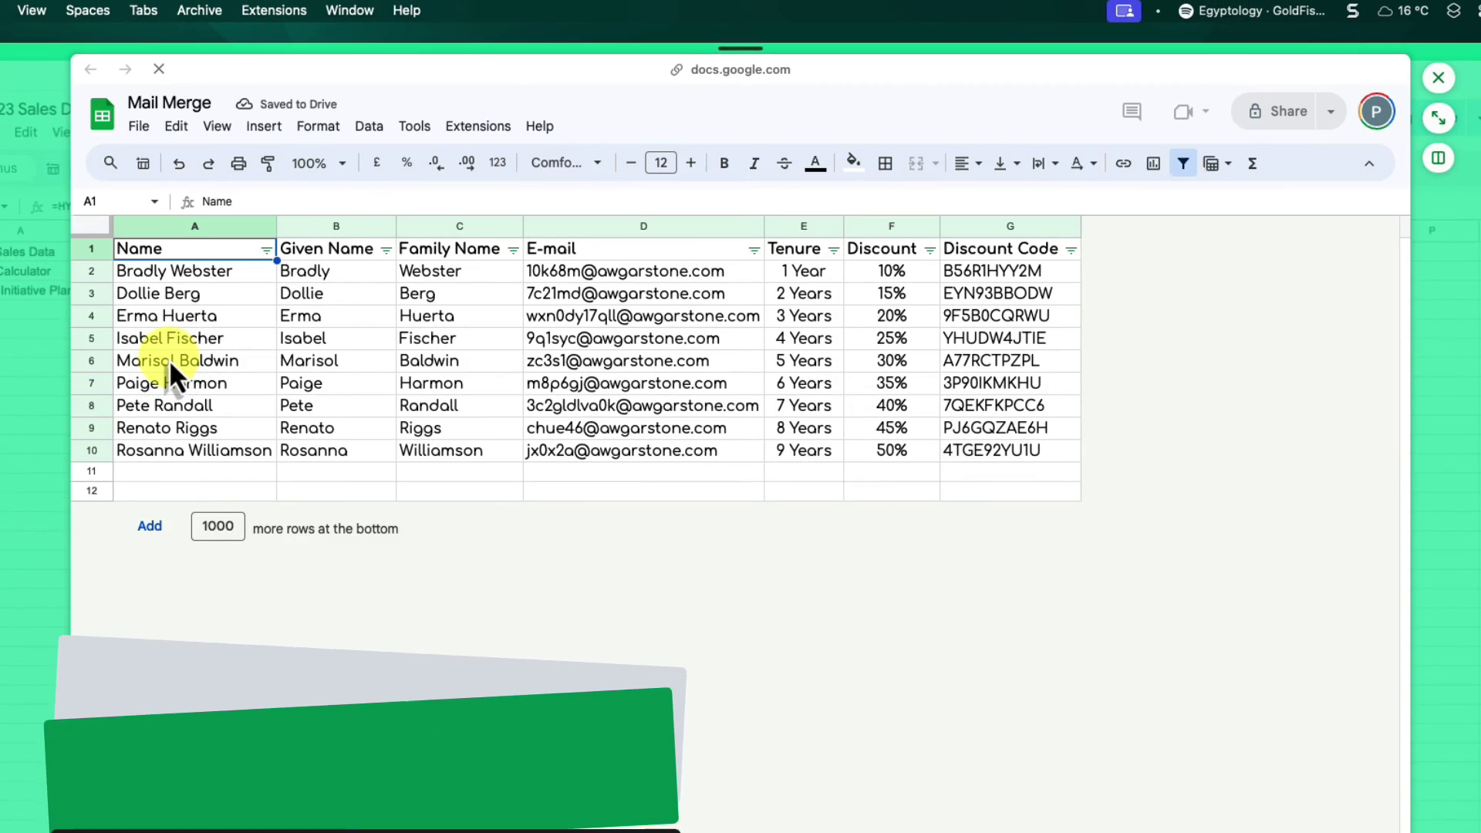
{"action": "left_click", "coordinate": [46, 339]}
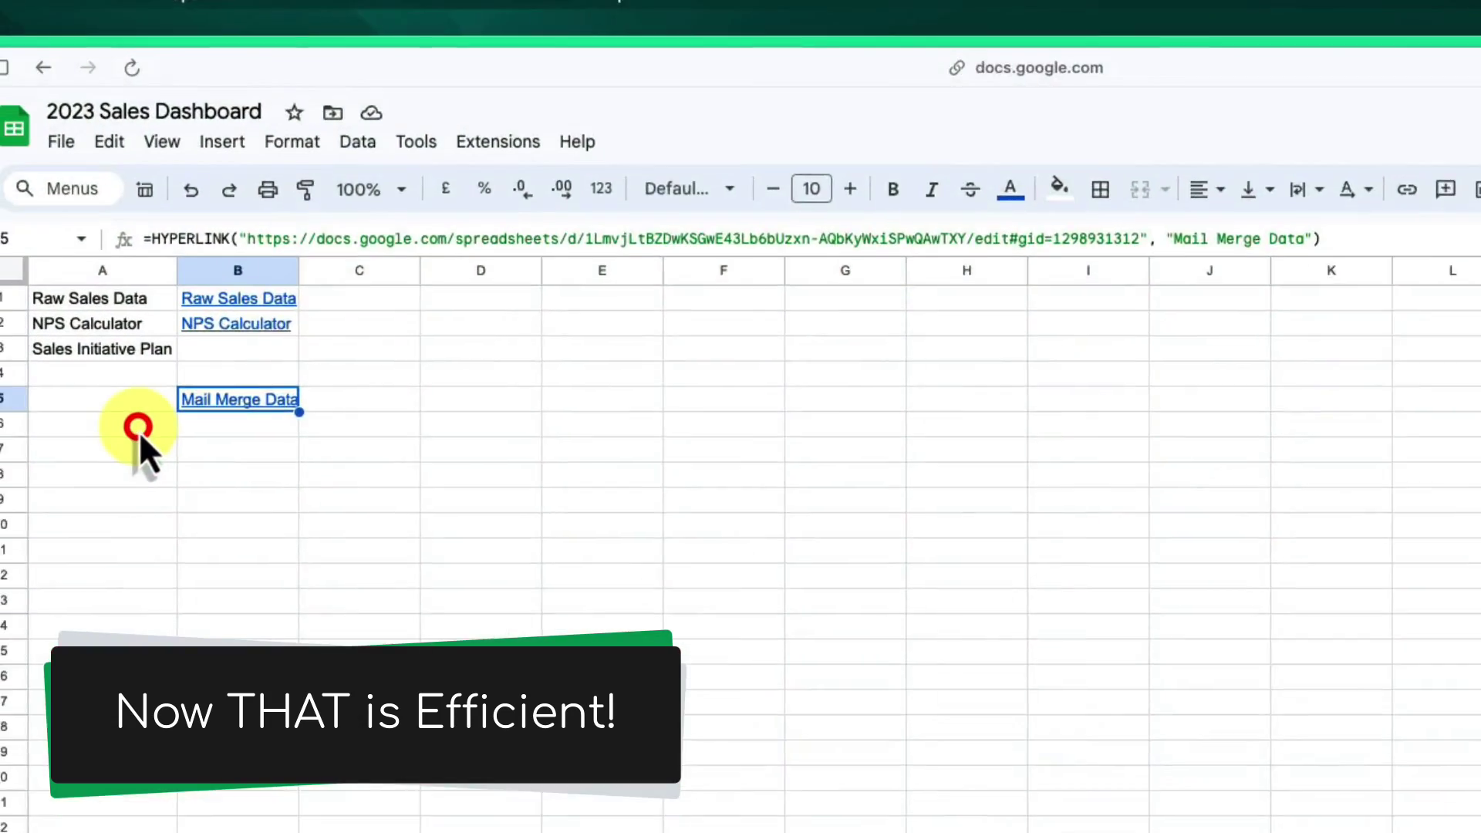
{"action": "left_click", "coordinate": [116, 271]}
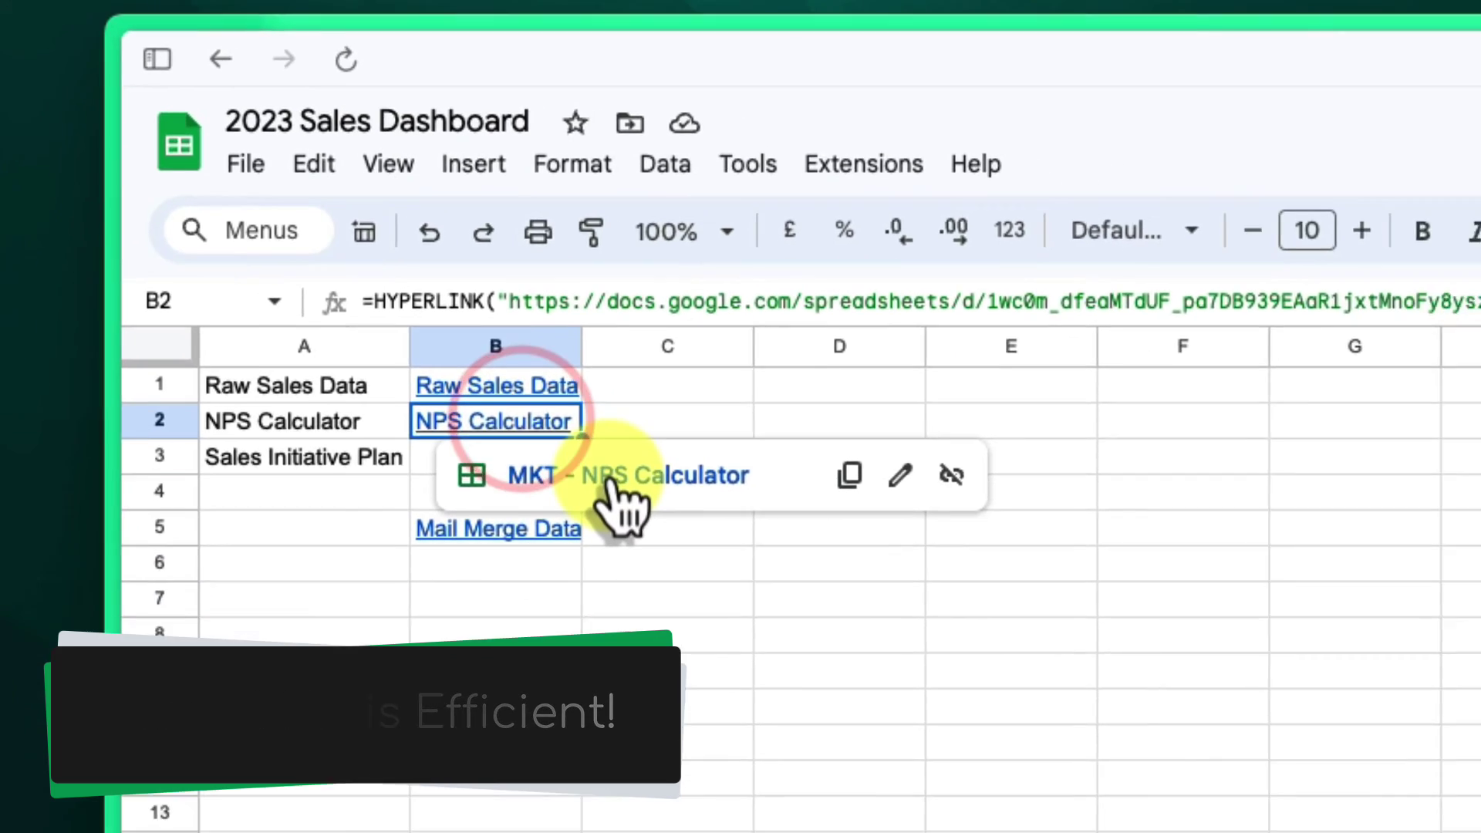
{"action": "left_click", "coordinate": [678, 541]}
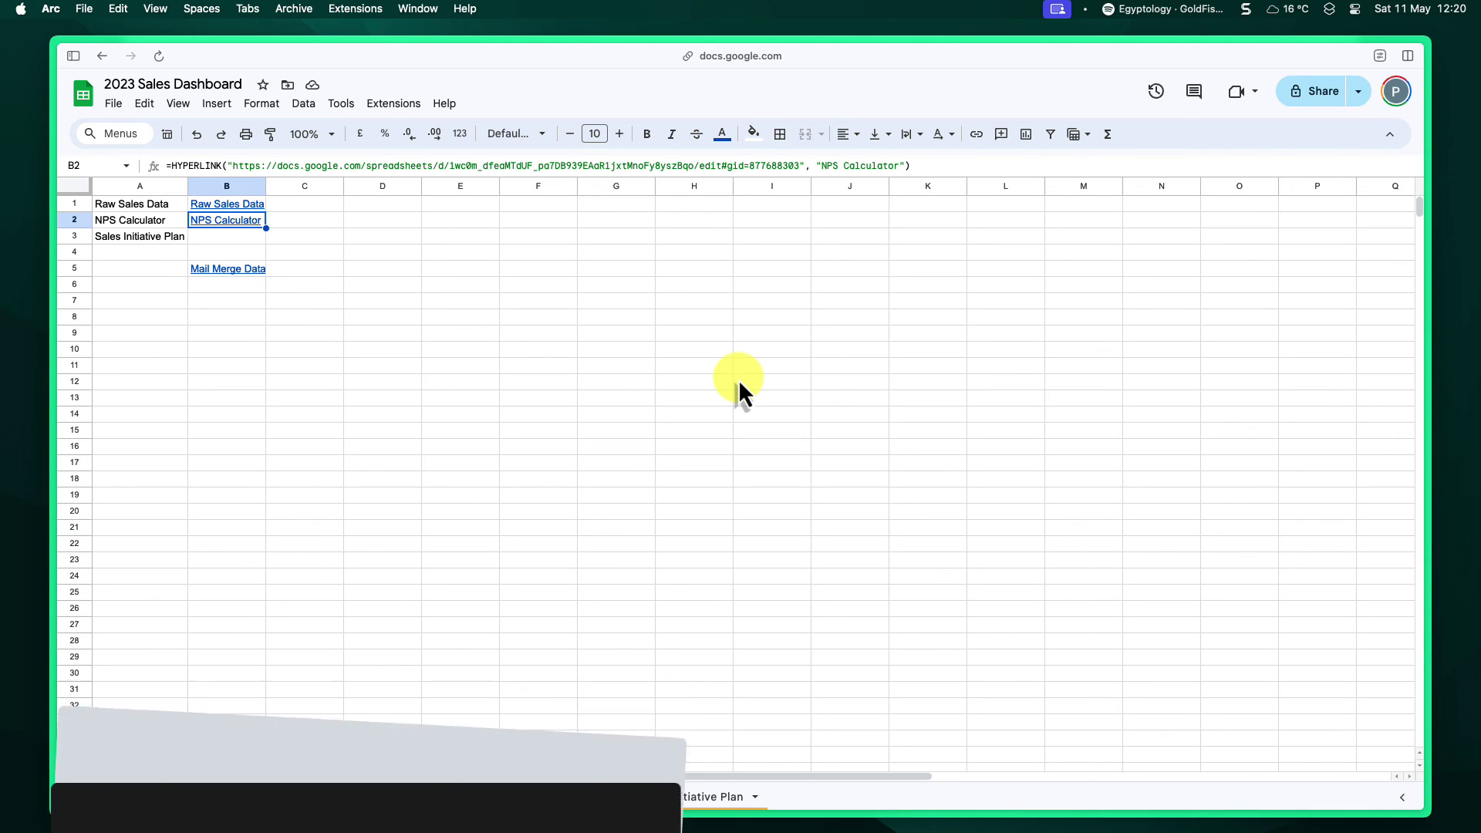
{"action": "key", "text": "ctrl+Left"}
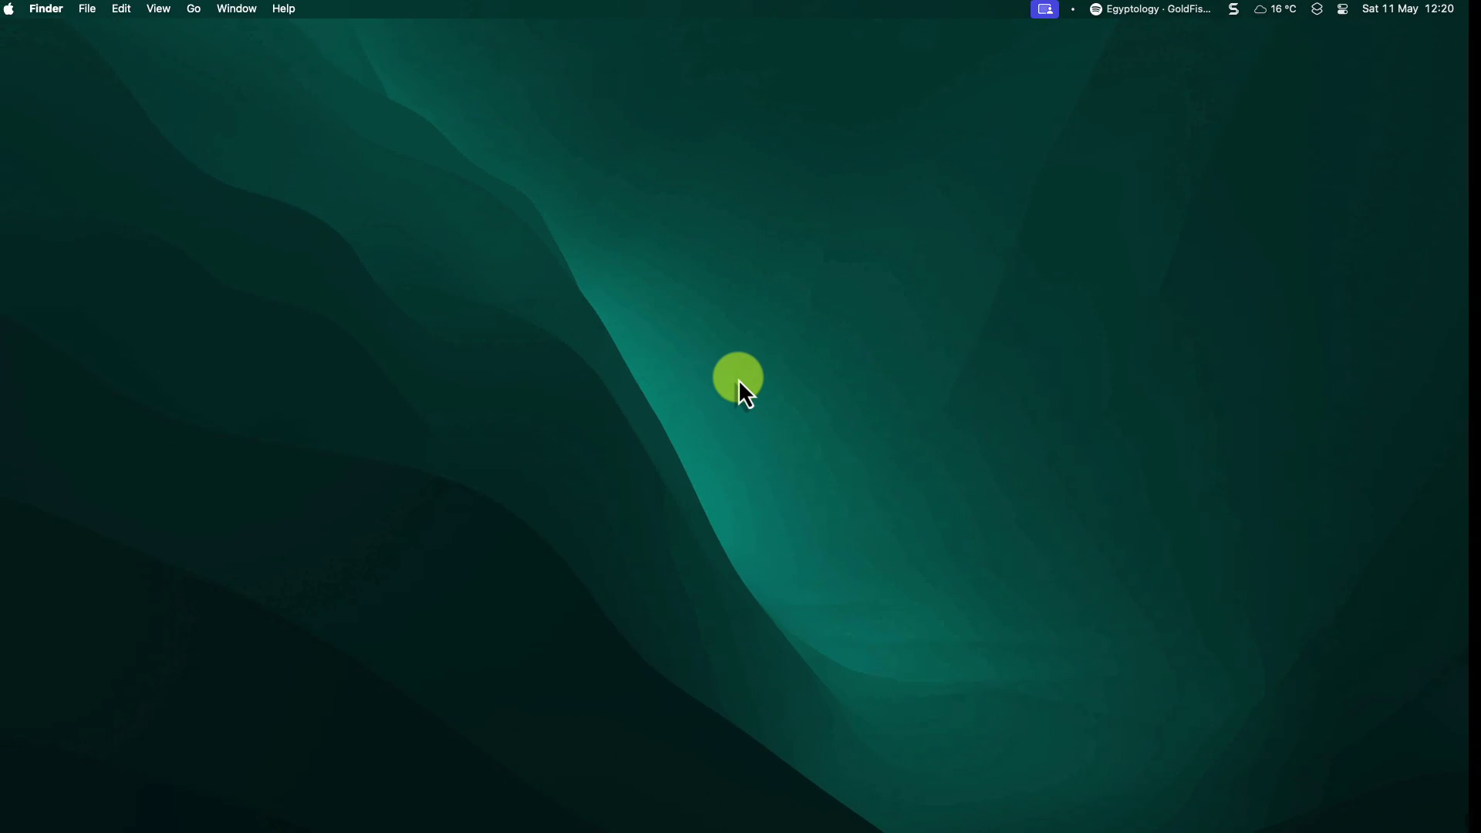